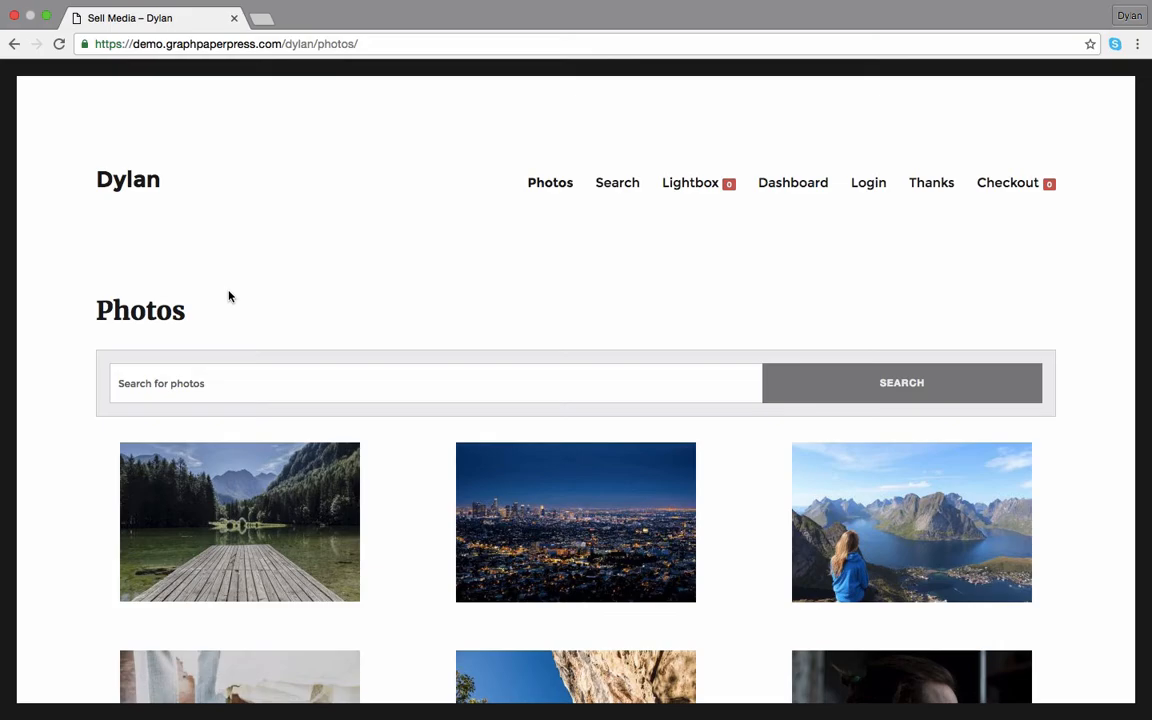
Step: Switch to the WordPress admin dashboard and open the page for adding new plugins
key(ctrl+Up)
click(556, 44)
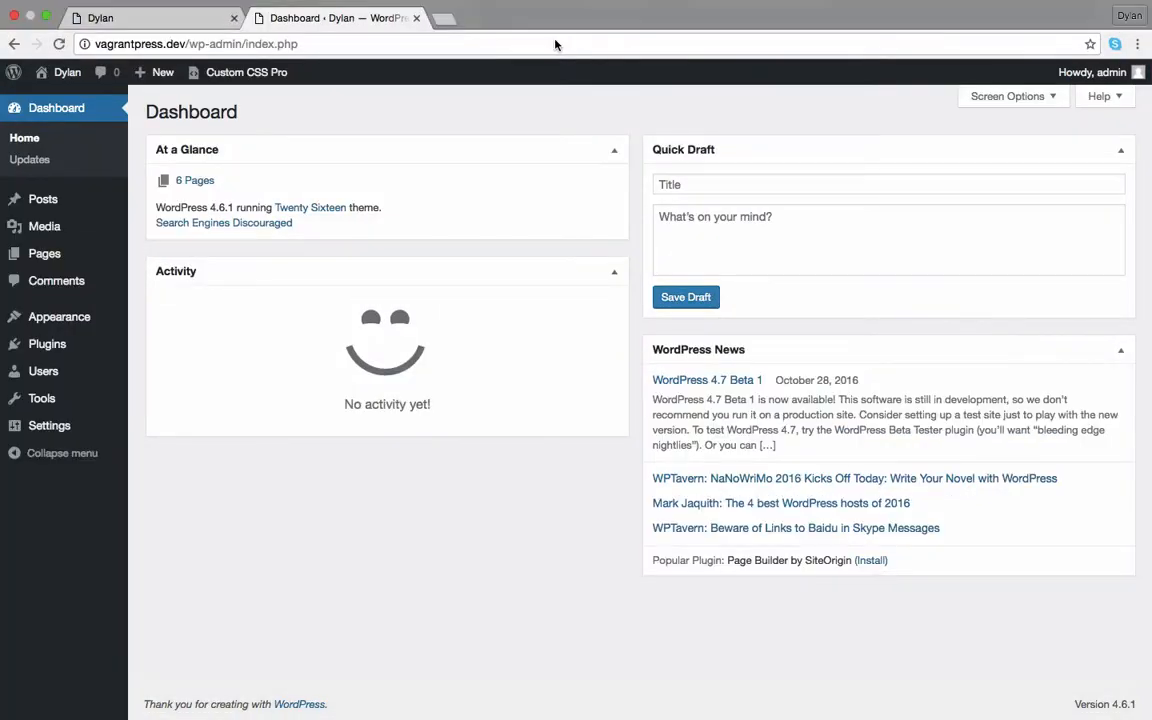
mouse_move(55, 373)
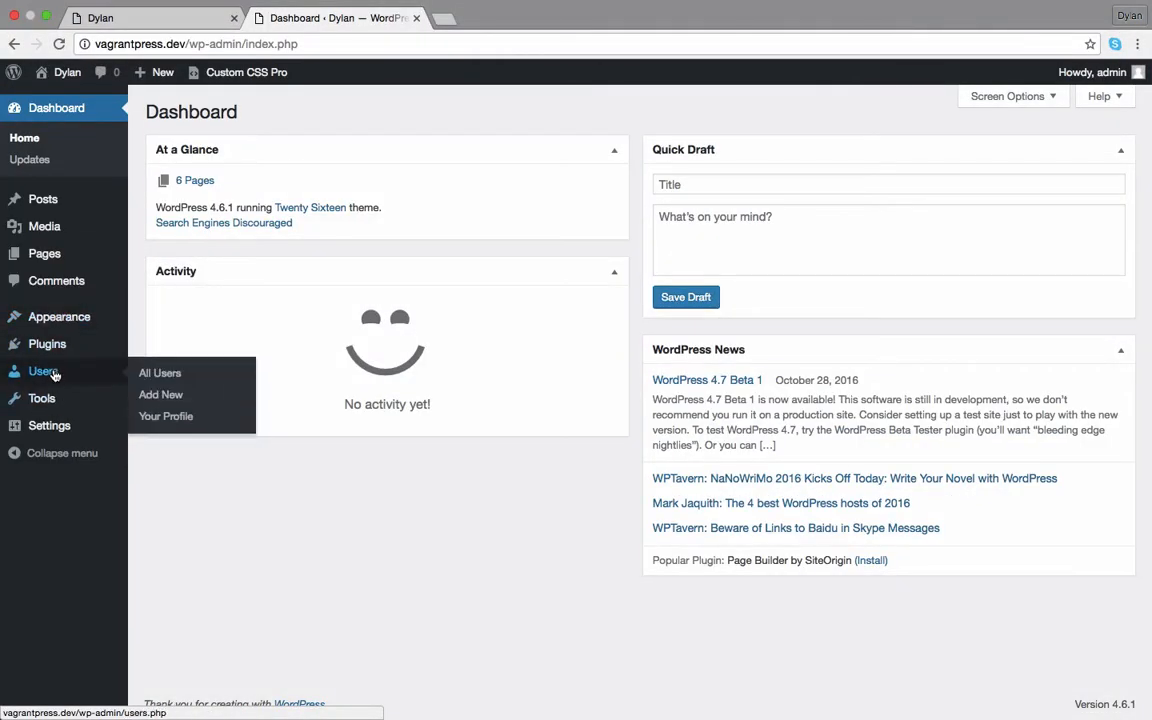
mouse_move(85, 346)
click(155, 368)
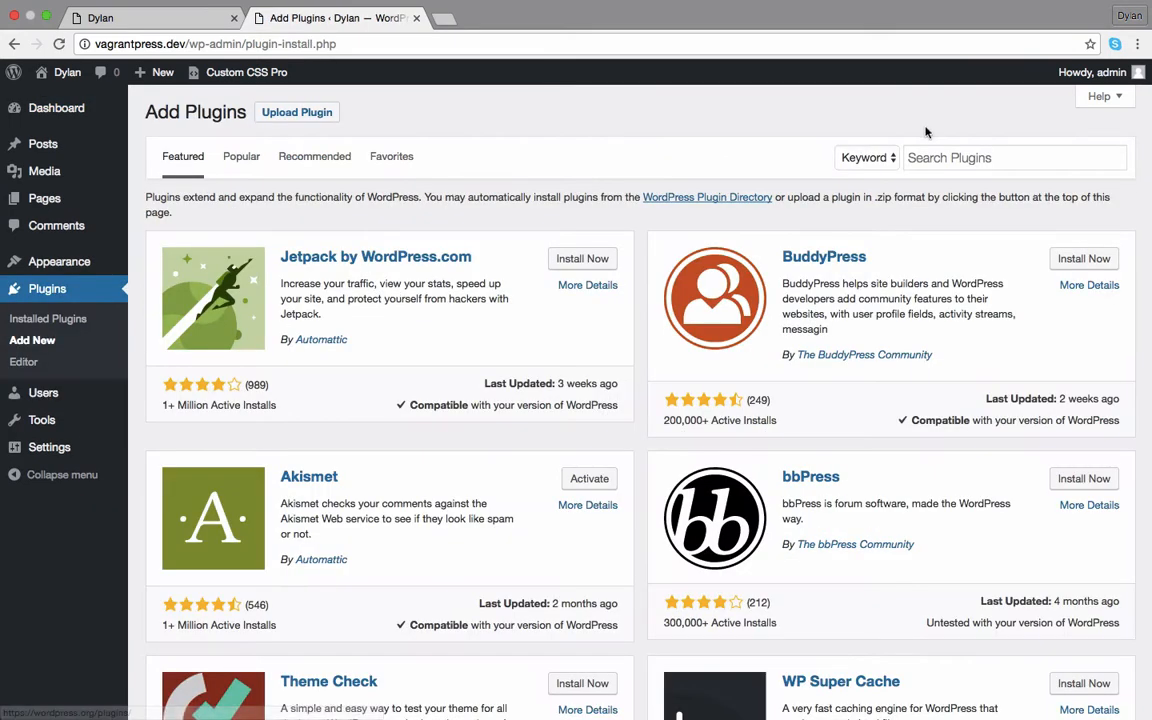
Step: Search the plugin directory for "sell media", and install and activate the Sell Media plugin by Graph Paper Press
click(935, 159)
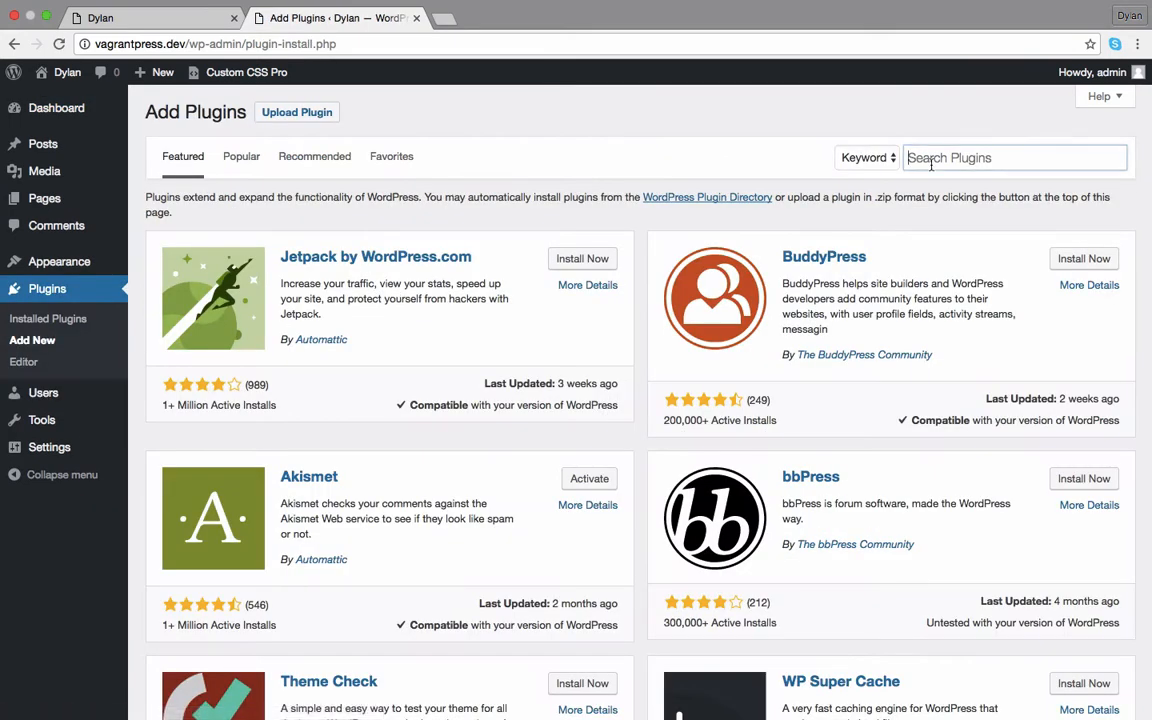
text(sell media)
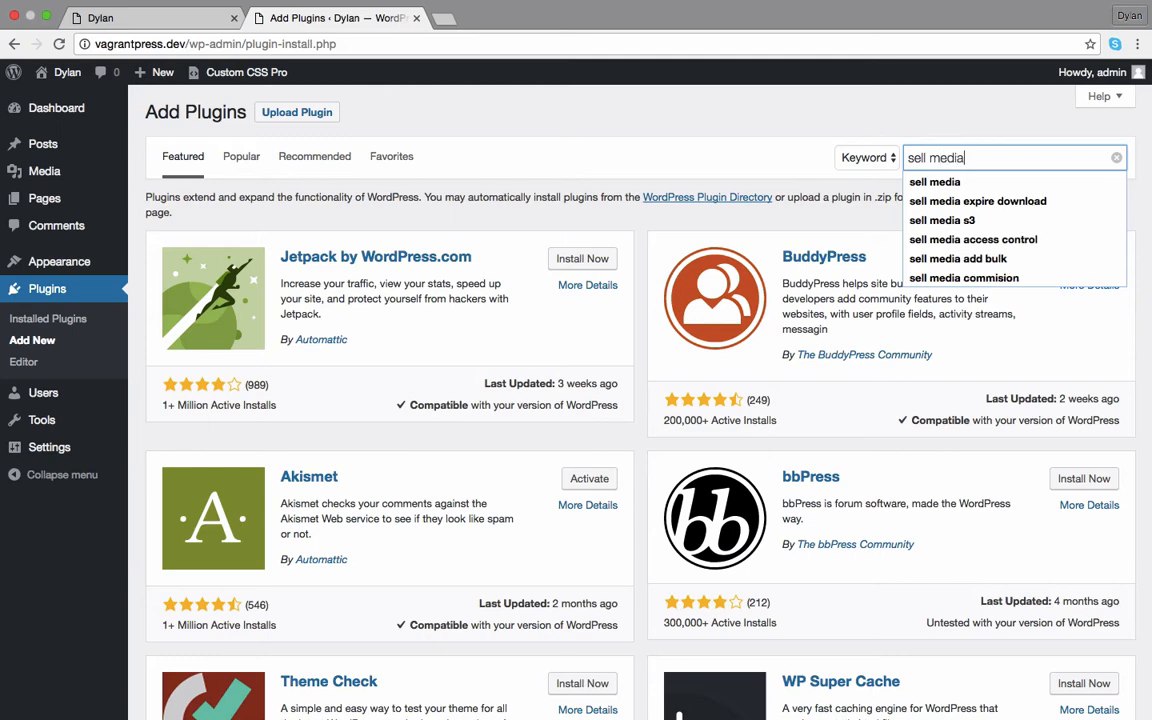
key(Return)
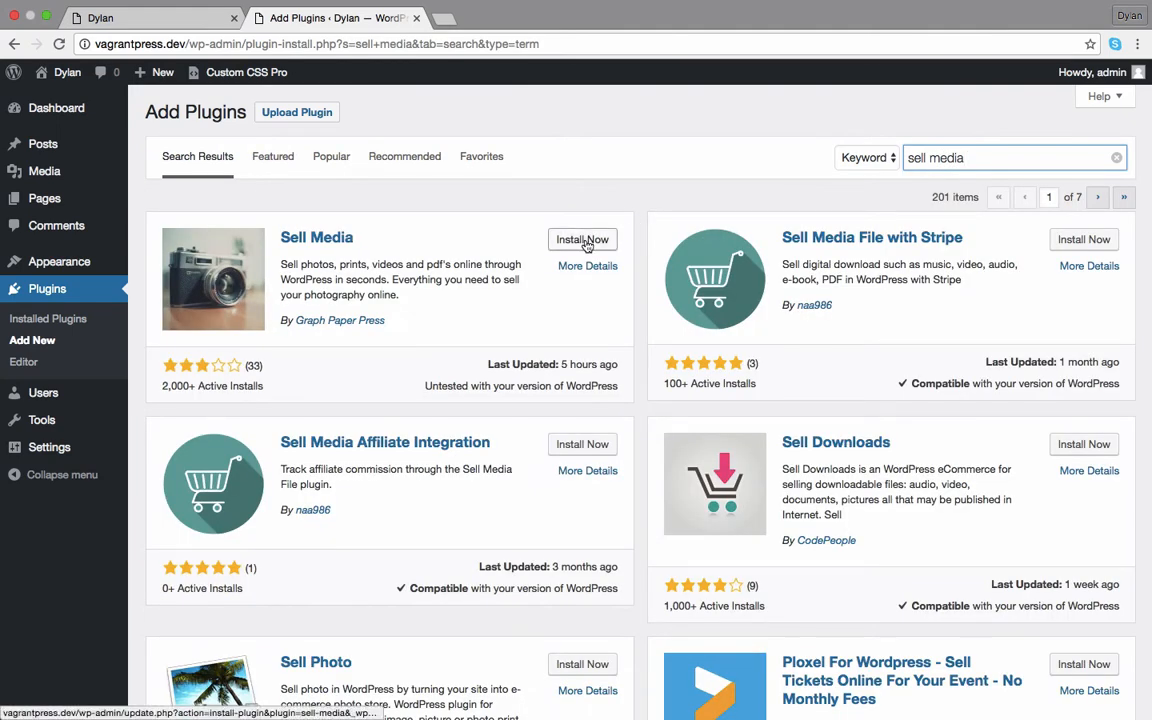
click(586, 243)
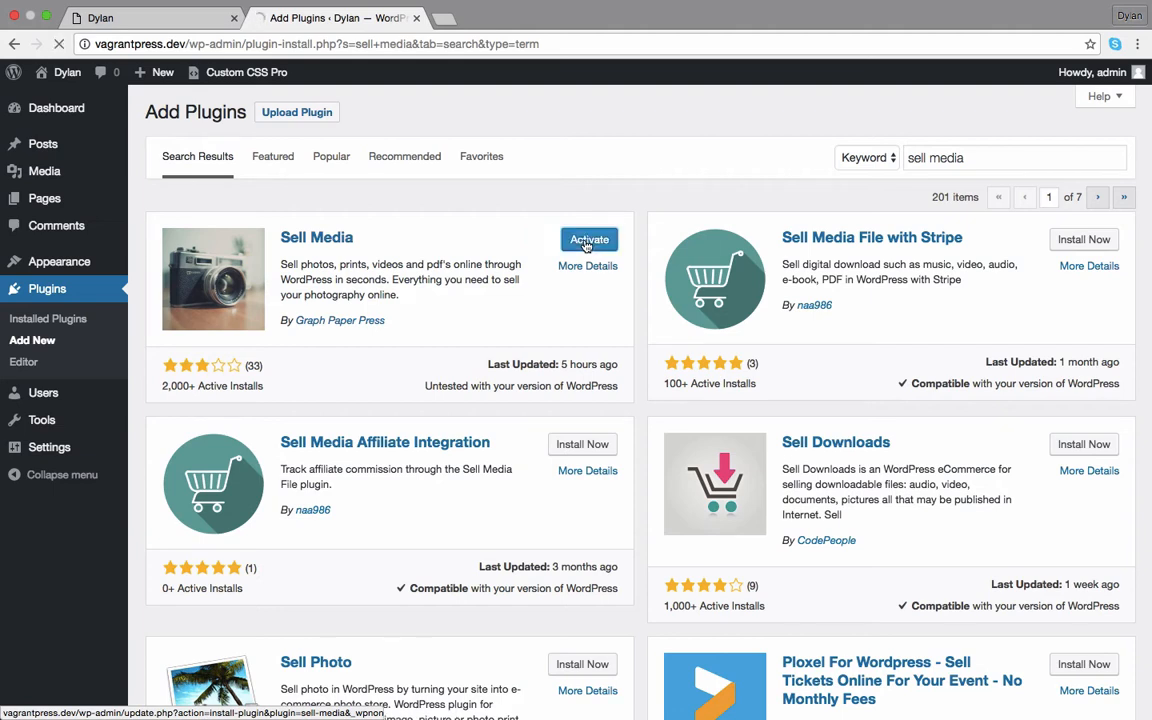
click(587, 242)
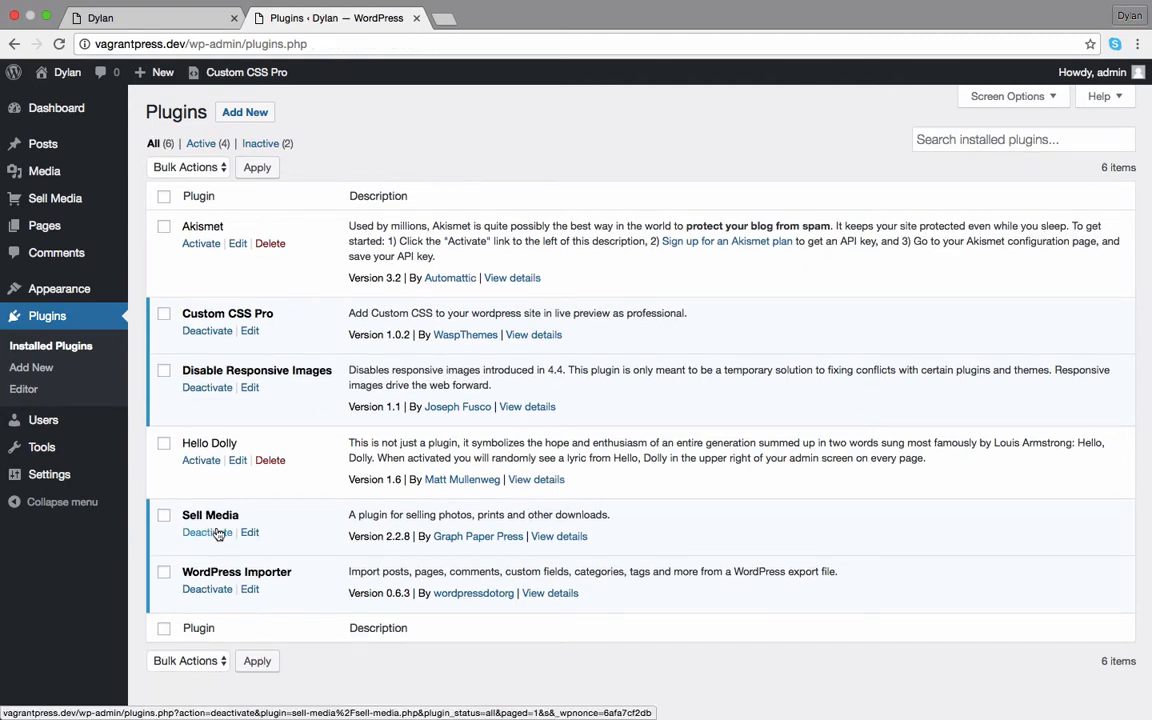
Step: Open the Sell Media settings and set Customer Notification to No in the general options, keeping the Light style
mouse_move(45, 198)
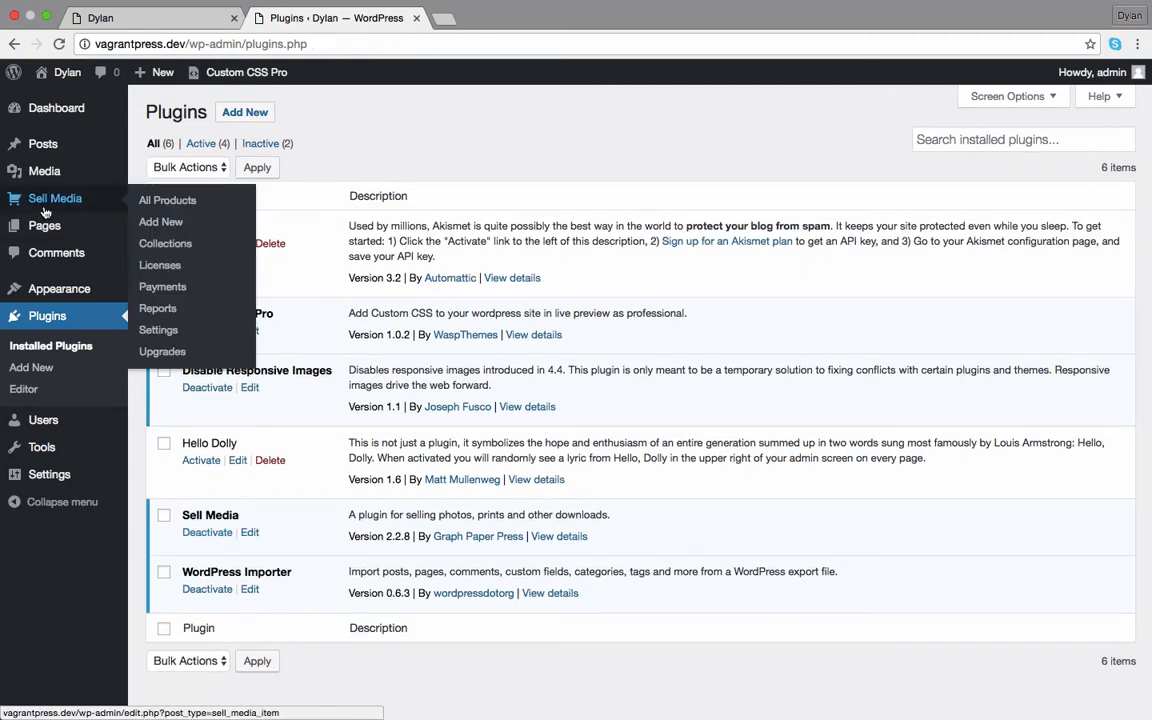
click(157, 330)
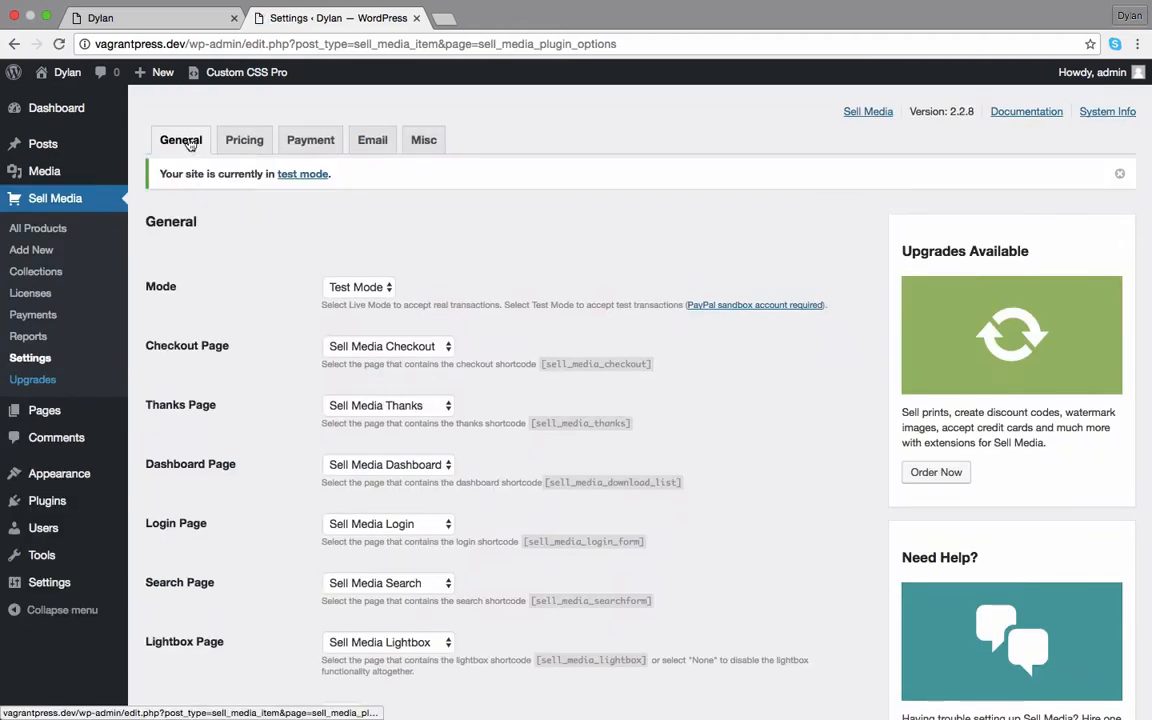
scroll(358, 327, down, 3)
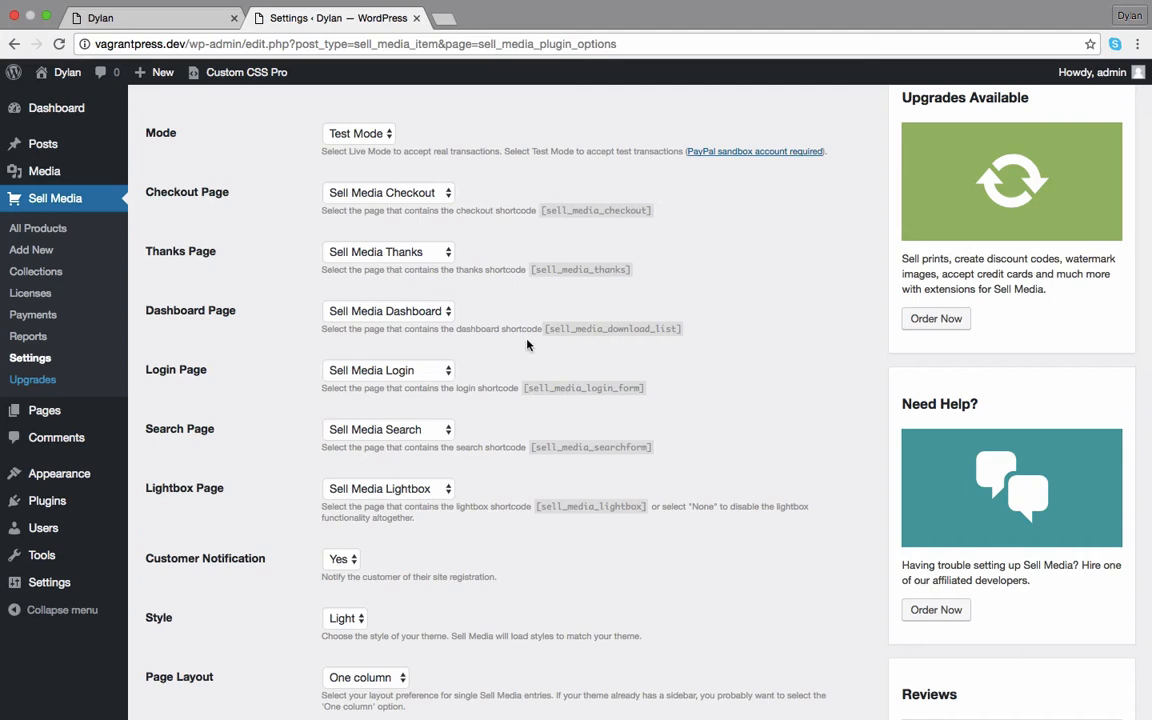
scroll(437, 313, down, 5)
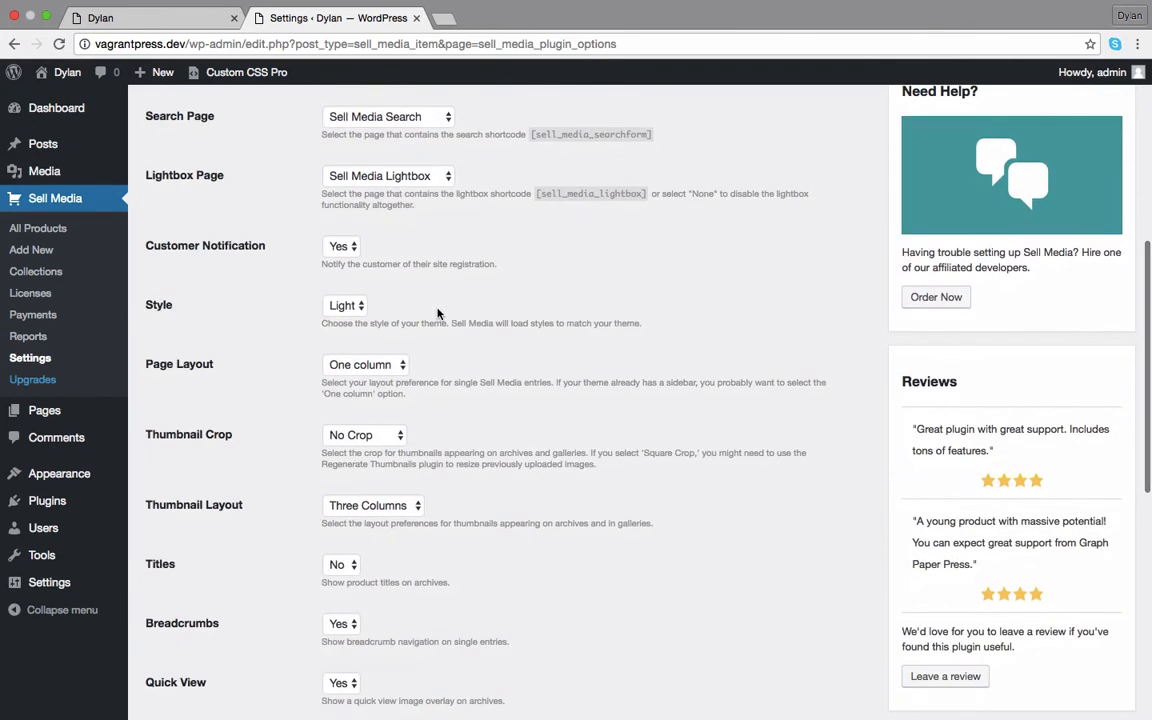
mouse_move(48, 414)
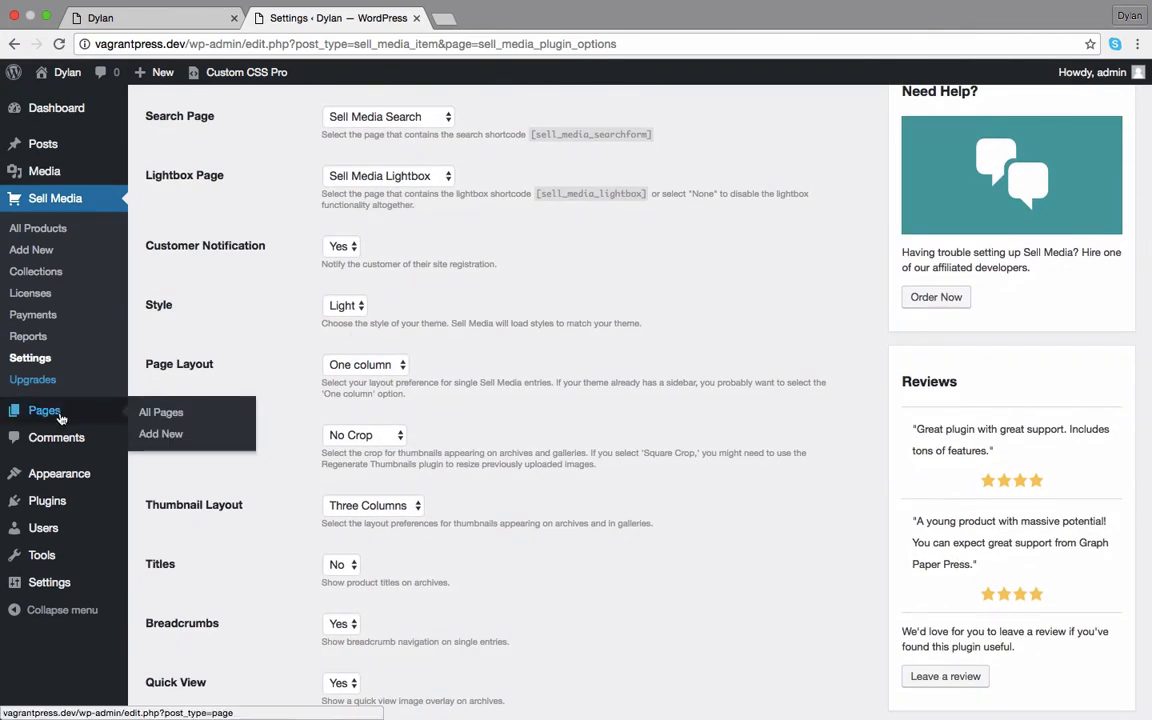
scroll(304, 326, down, 3)
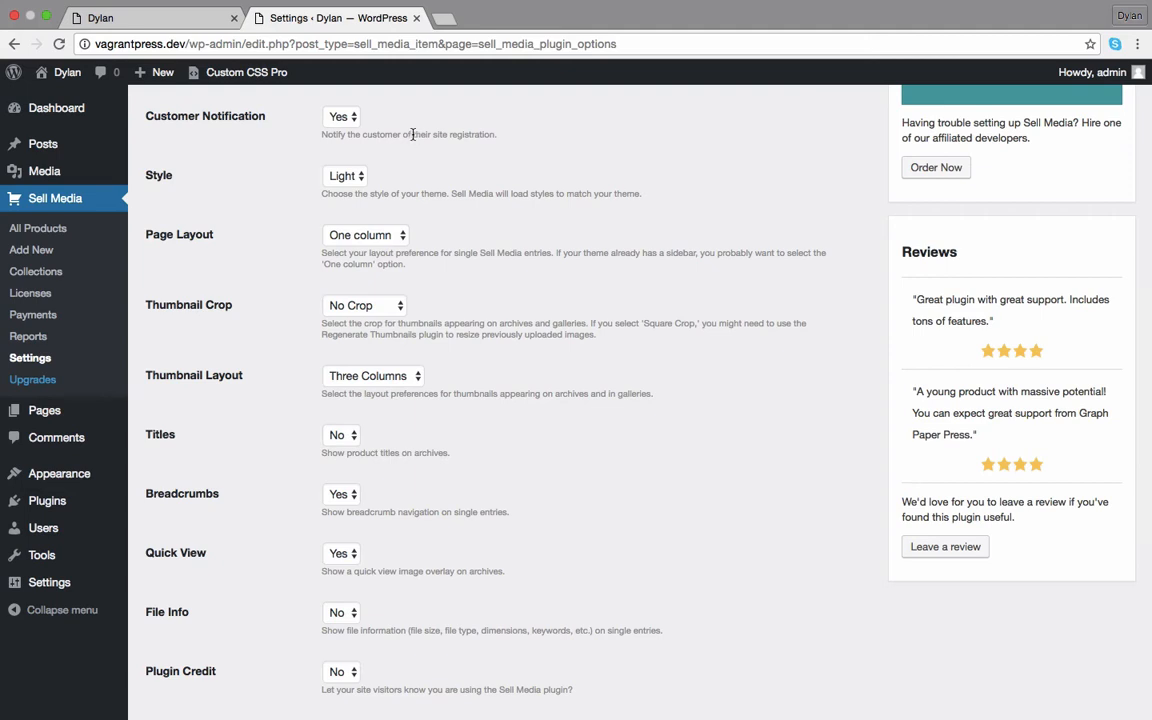
click(355, 124)
click(345, 104)
click(345, 176)
click(400, 174)
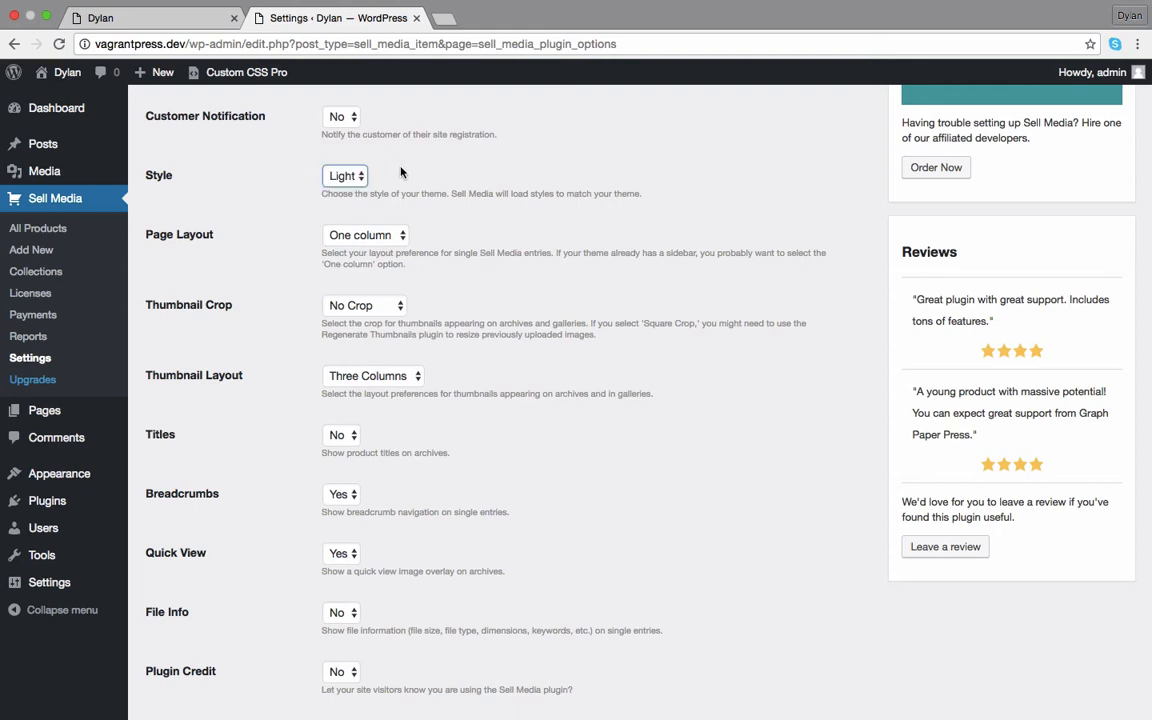
Step: Try the Two columns page layout and set Page Layout back to One column
click(399, 236)
click(372, 238)
click(378, 246)
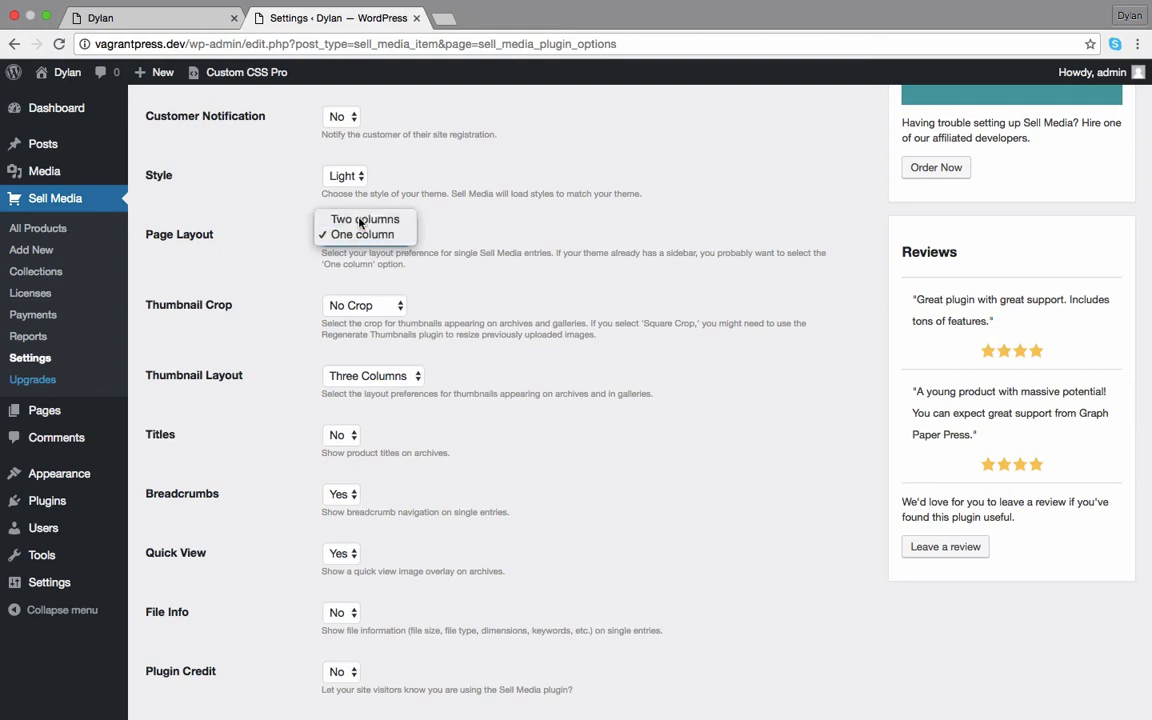
click(362, 221)
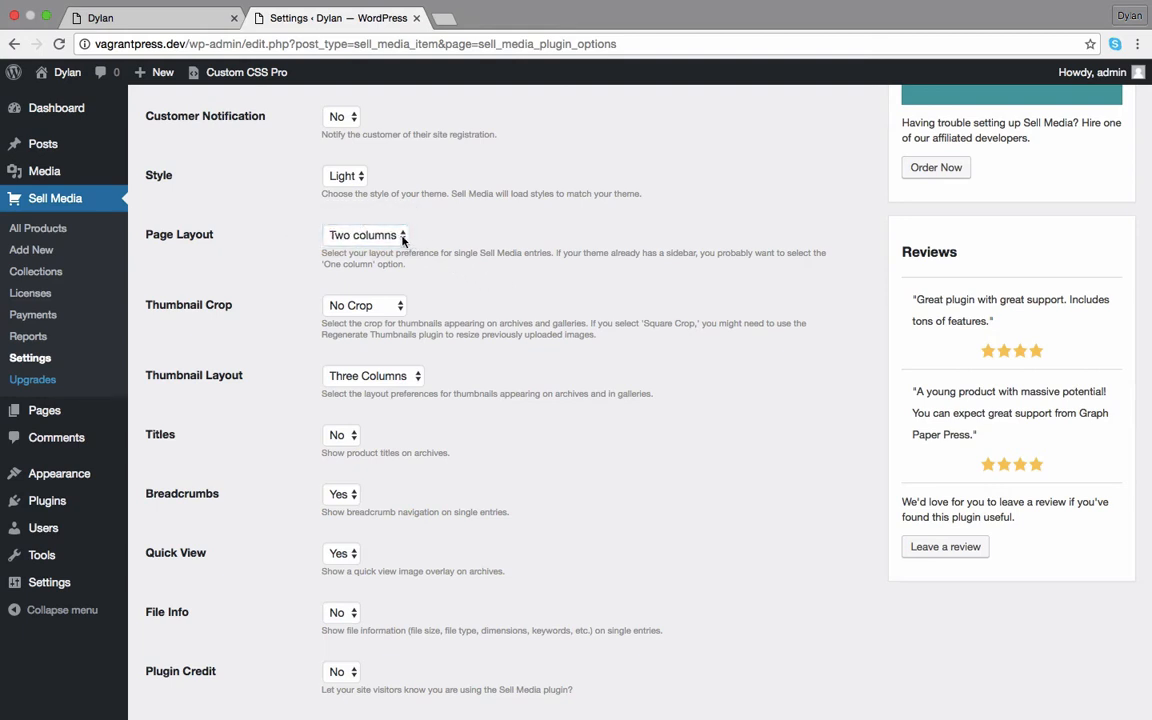
click(403, 240)
click(352, 248)
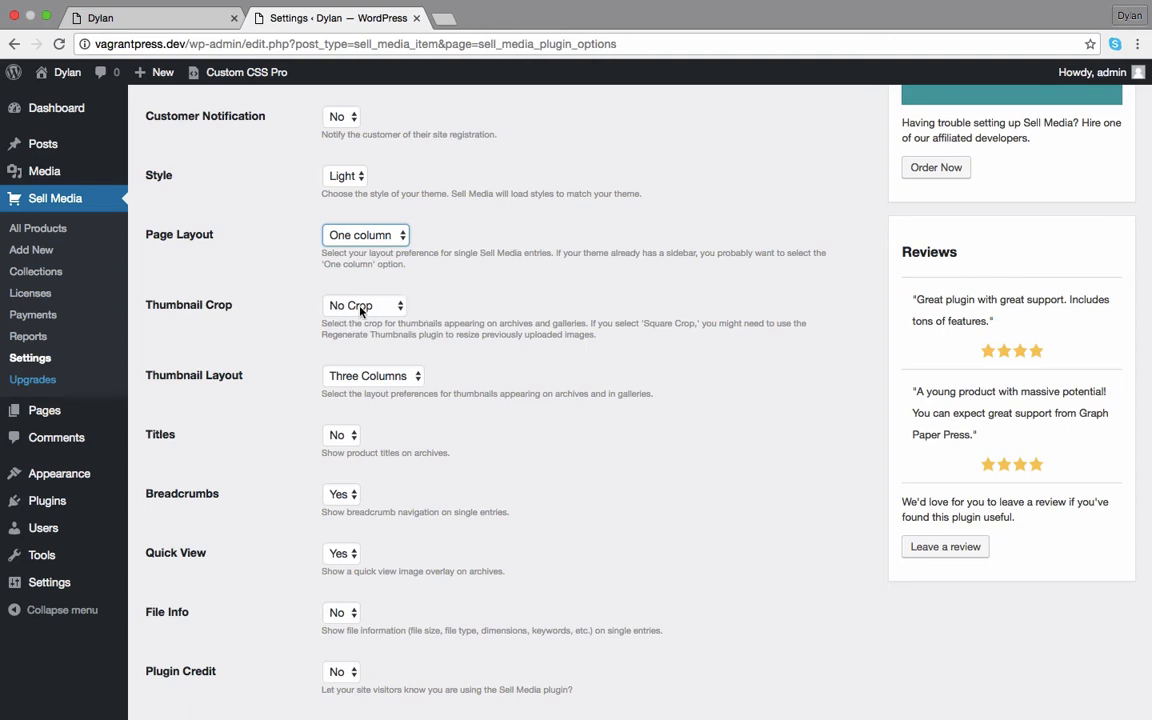
Step: Review the general options from Thumbnail Crop down to Plugin Credit, including the Plugin Credit choices
click(438, 303)
scroll(425, 378, down, 5)
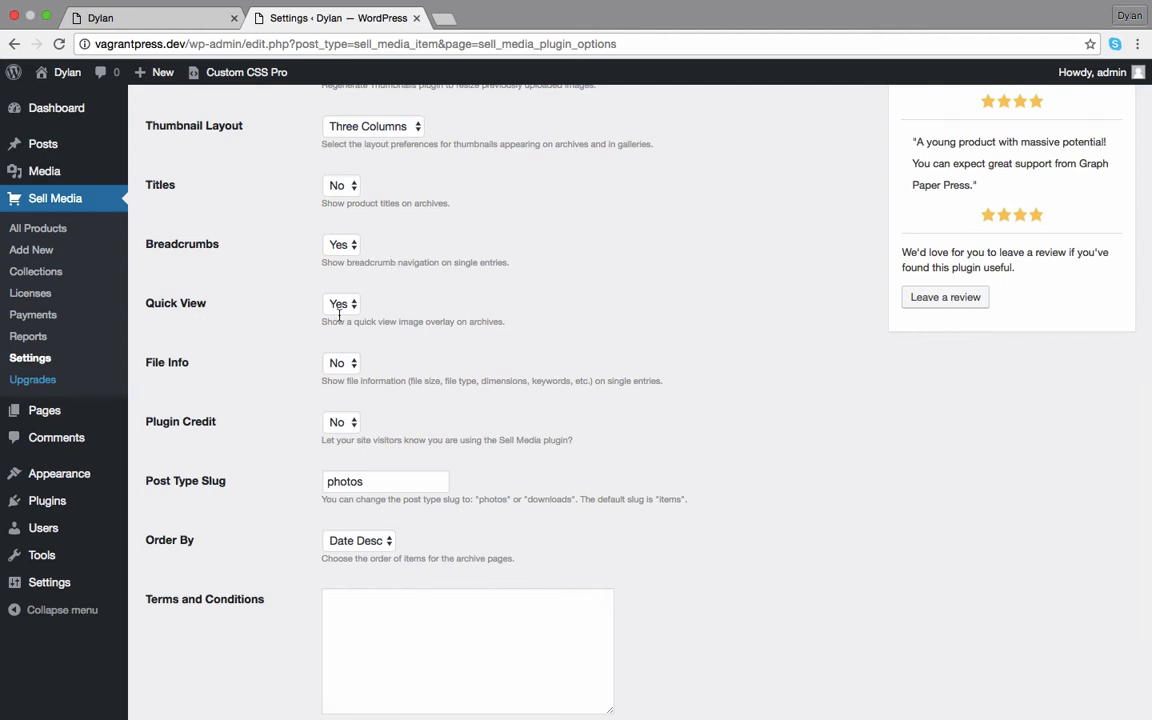
scroll(340, 300, down, 2)
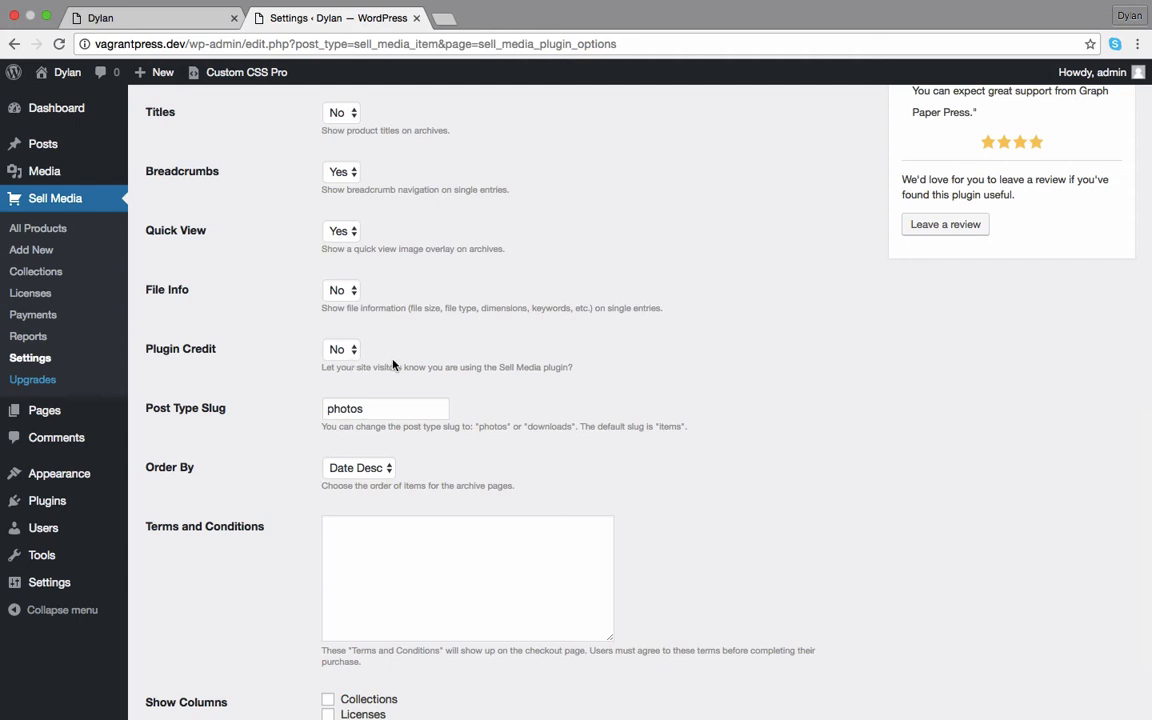
scroll(393, 364, down, 2)
scroll(393, 364, down, 2)
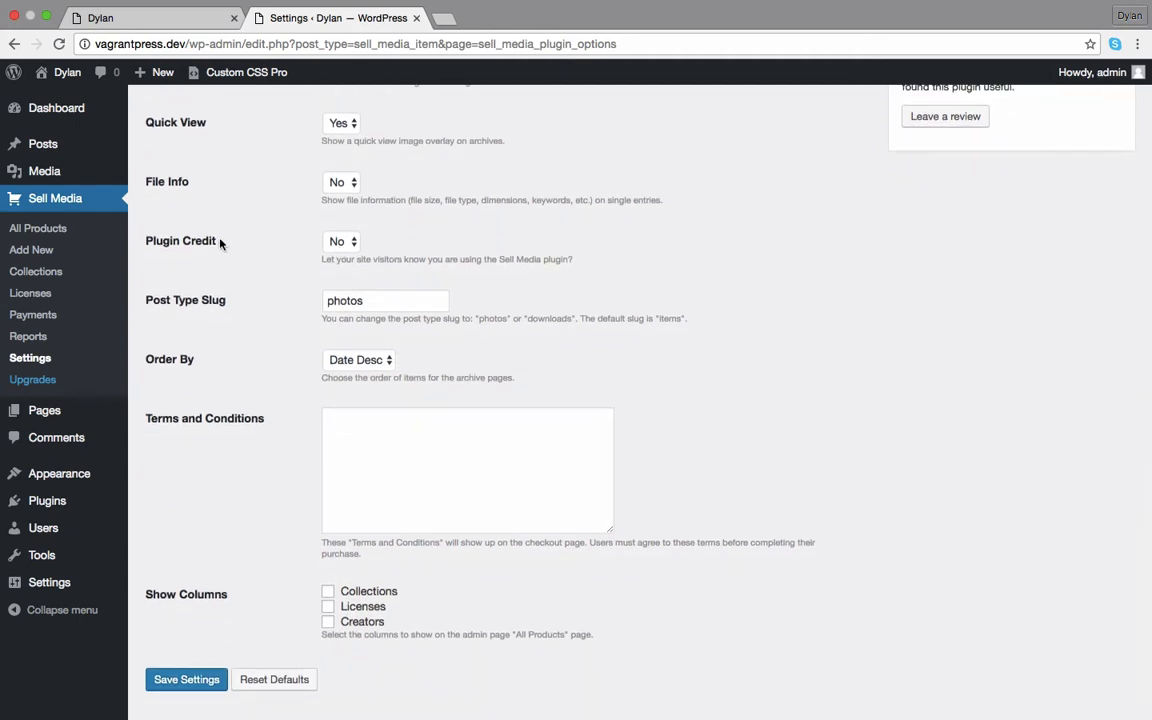
click(340, 241)
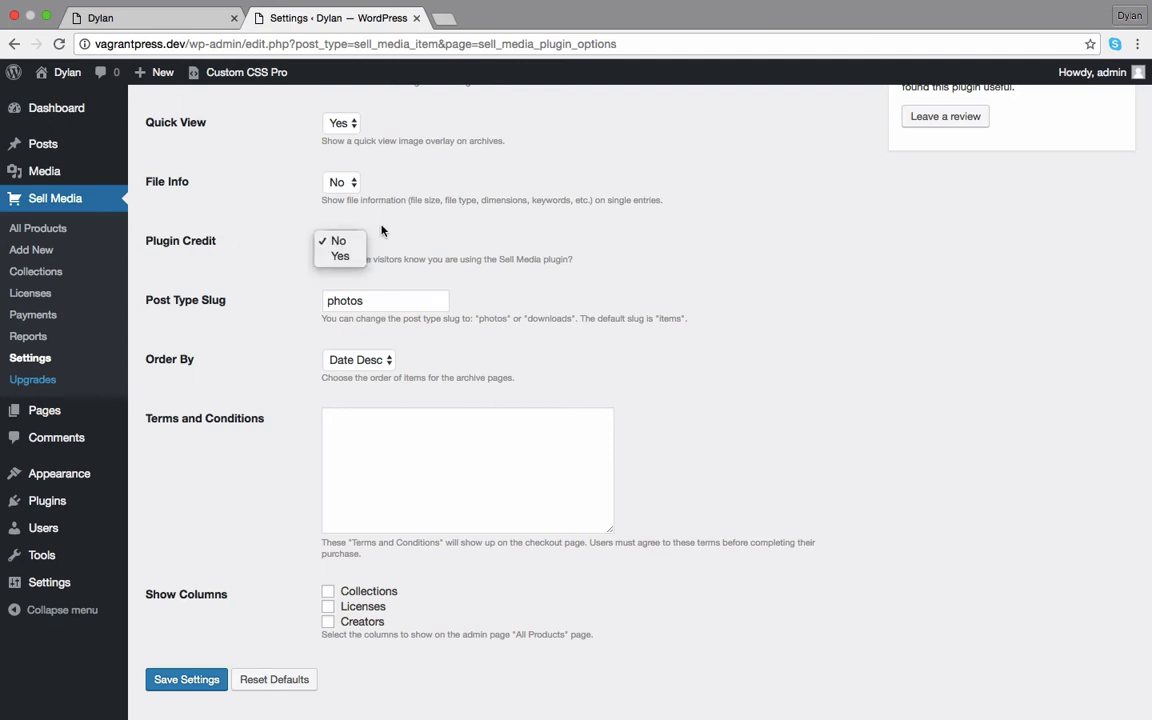
click(382, 229)
scroll(378, 304, down, 1)
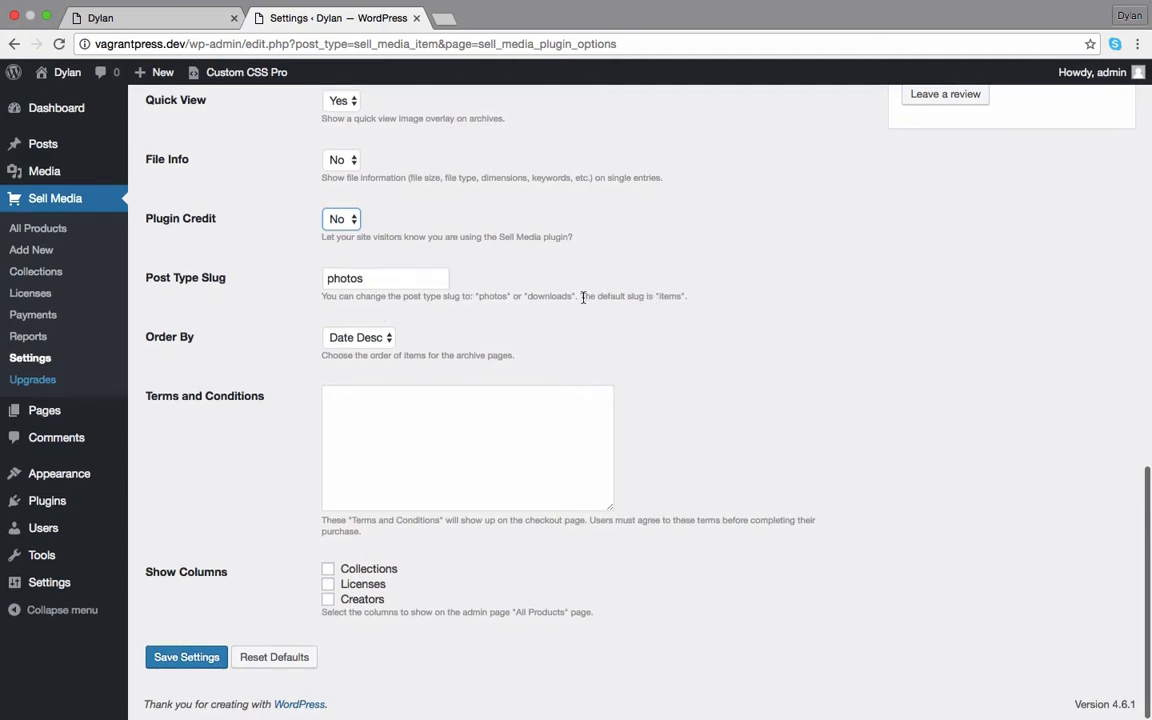
Step: Examine the Post Type Slug and its default, the Order By choices and the Terms and Conditions field
drag(581, 296, 686, 301)
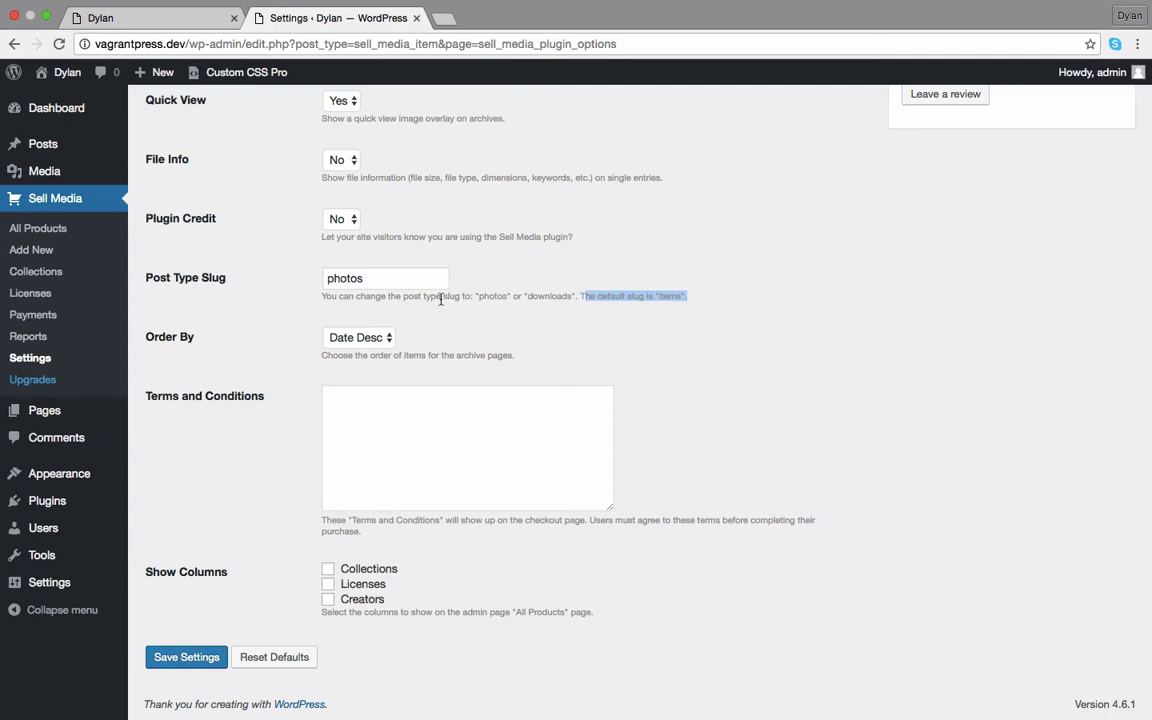
click(366, 280)
double_click(327, 277)
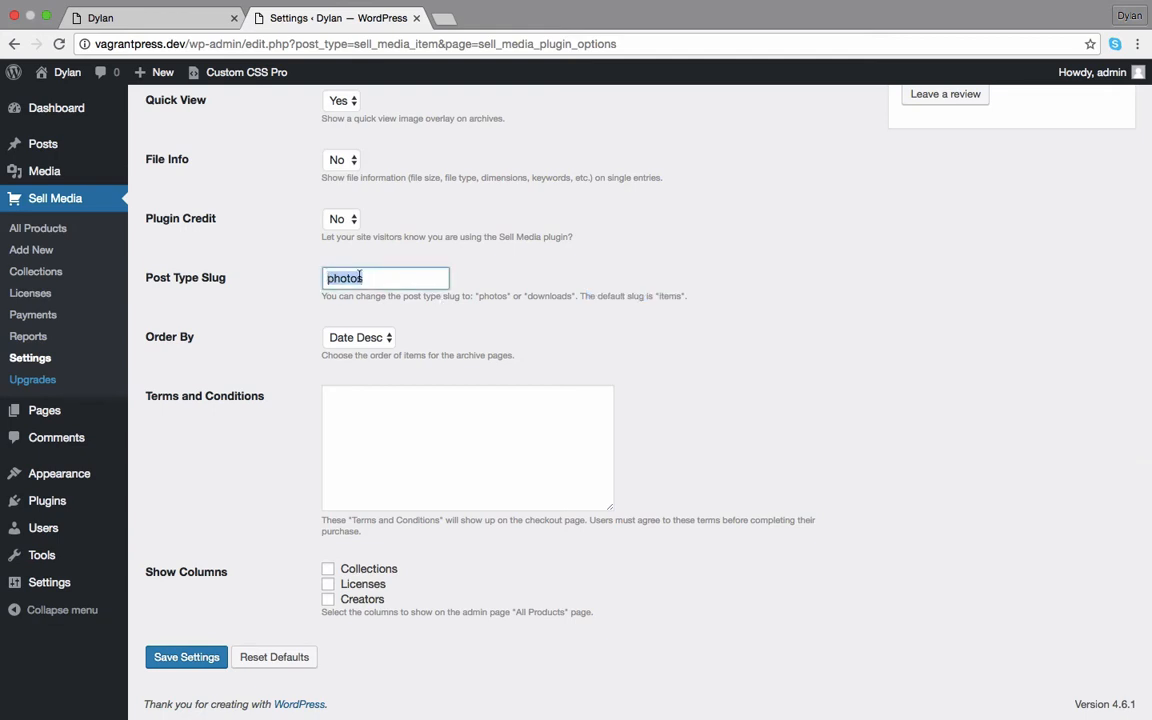
click(371, 278)
scroll(418, 322, down, 1)
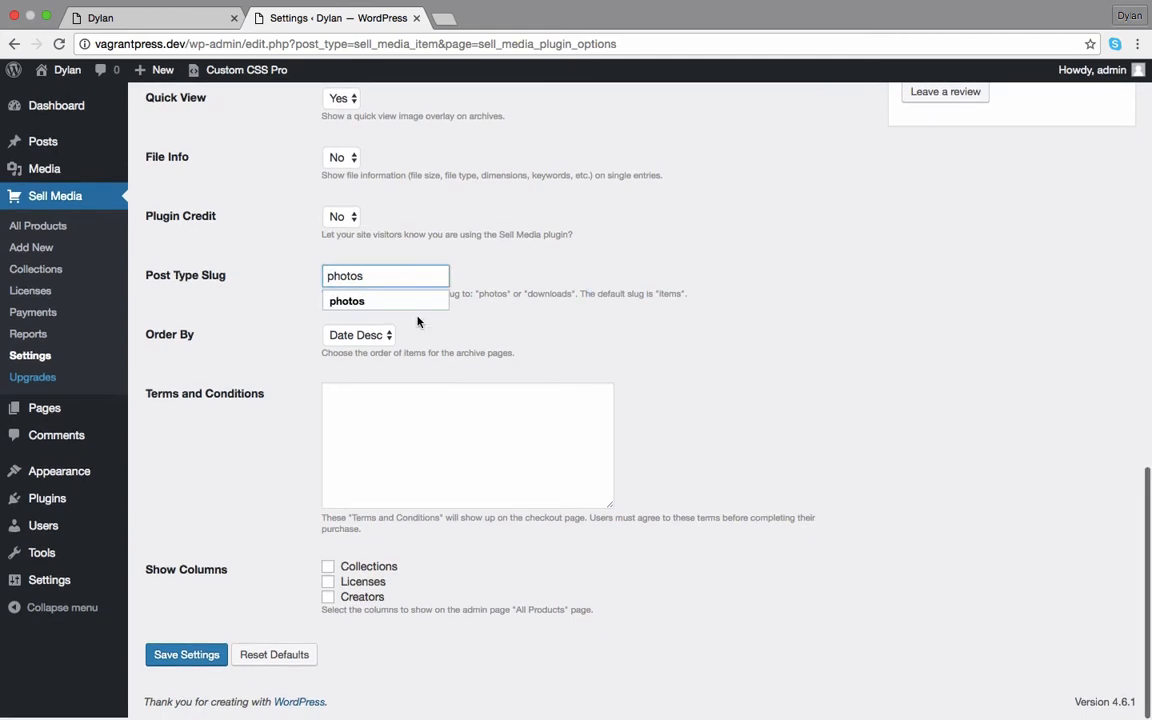
click(332, 337)
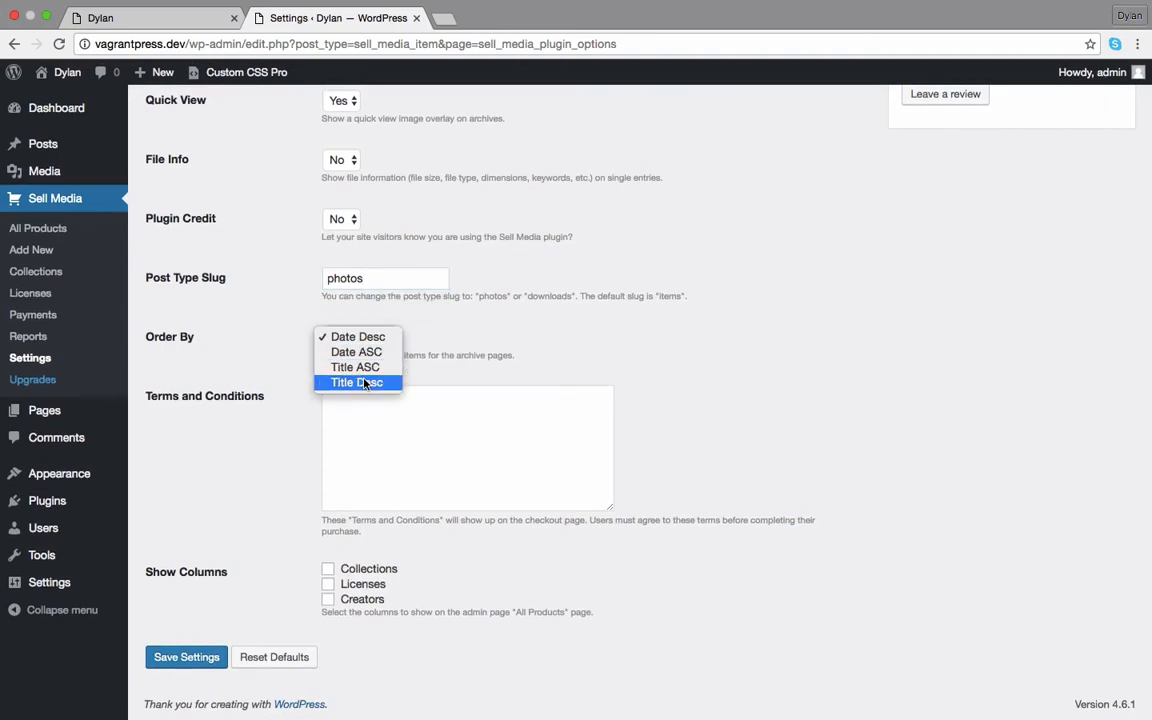
click(345, 338)
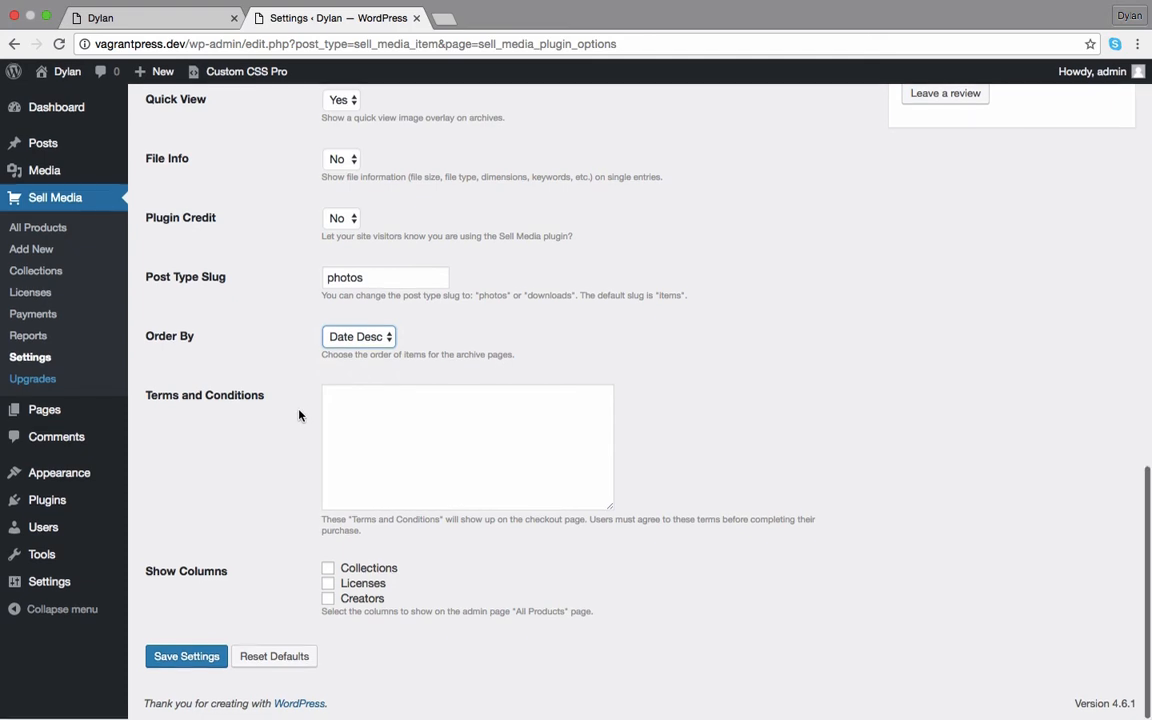
click(333, 411)
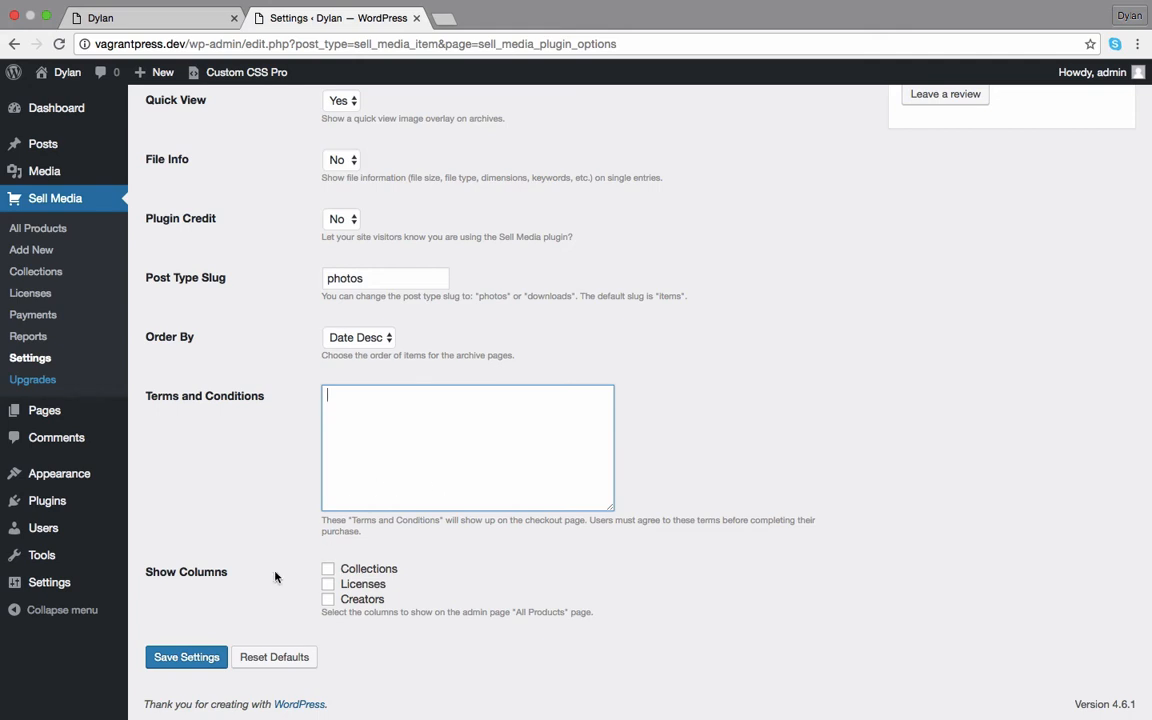
Step: Switch the Collections, Licenses and Creators columns on and off again, and save the general settings
click(328, 569)
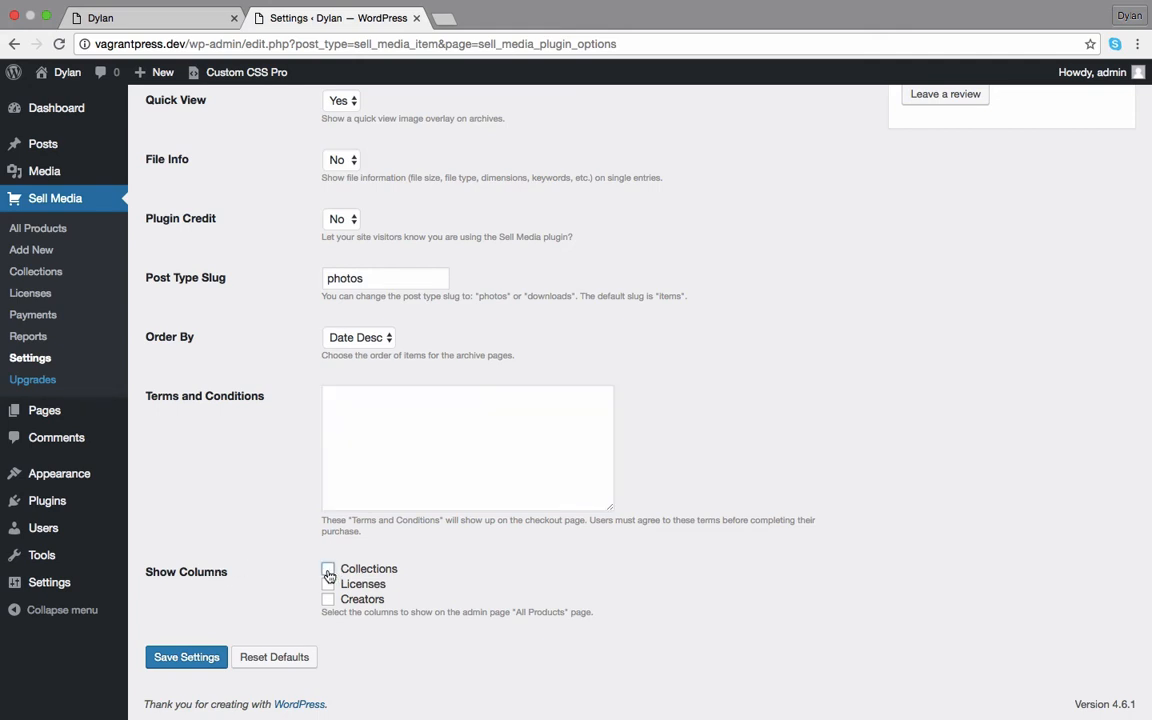
click(328, 584)
click(329, 600)
click(328, 569)
click(328, 584)
click(328, 600)
click(185, 665)
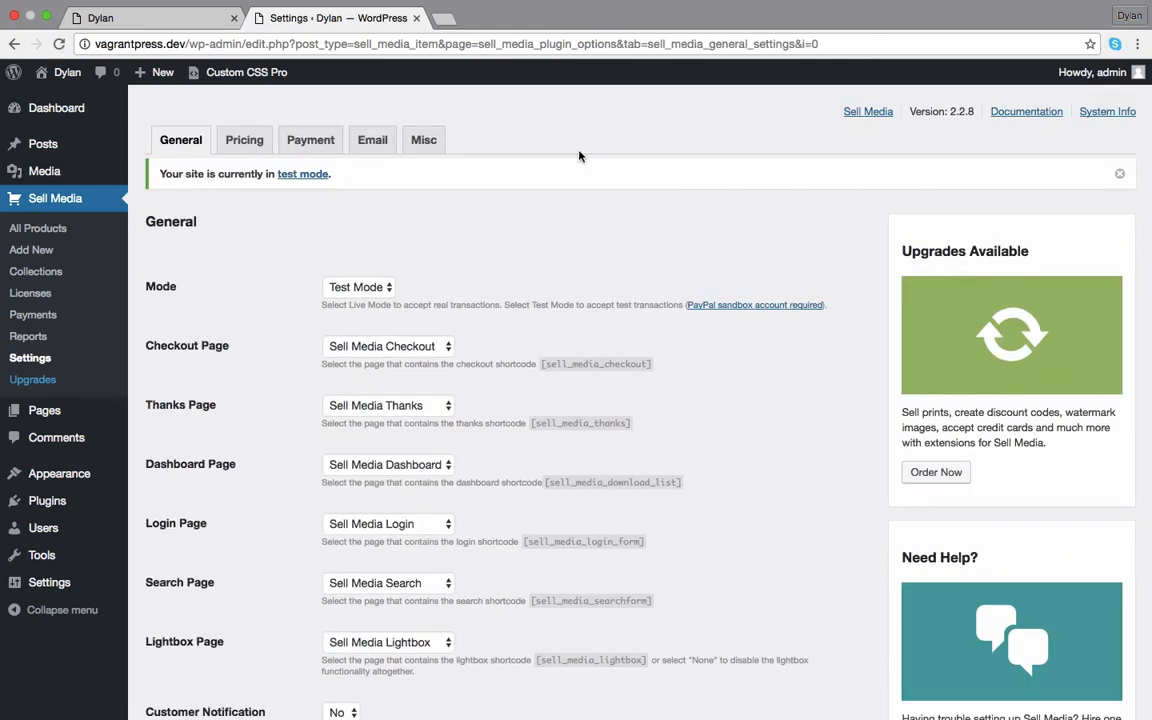
Step: Open the Sell Media pricing settings and display the Standard image price group
click(258, 146)
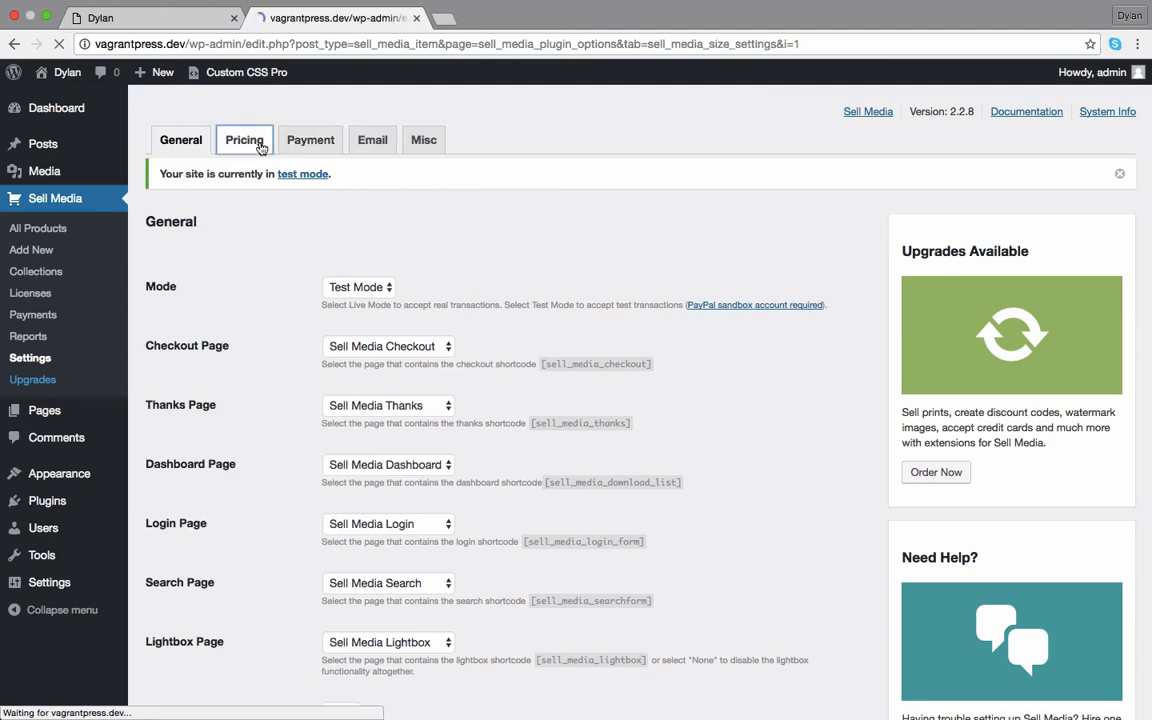
scroll(369, 291, down, 2)
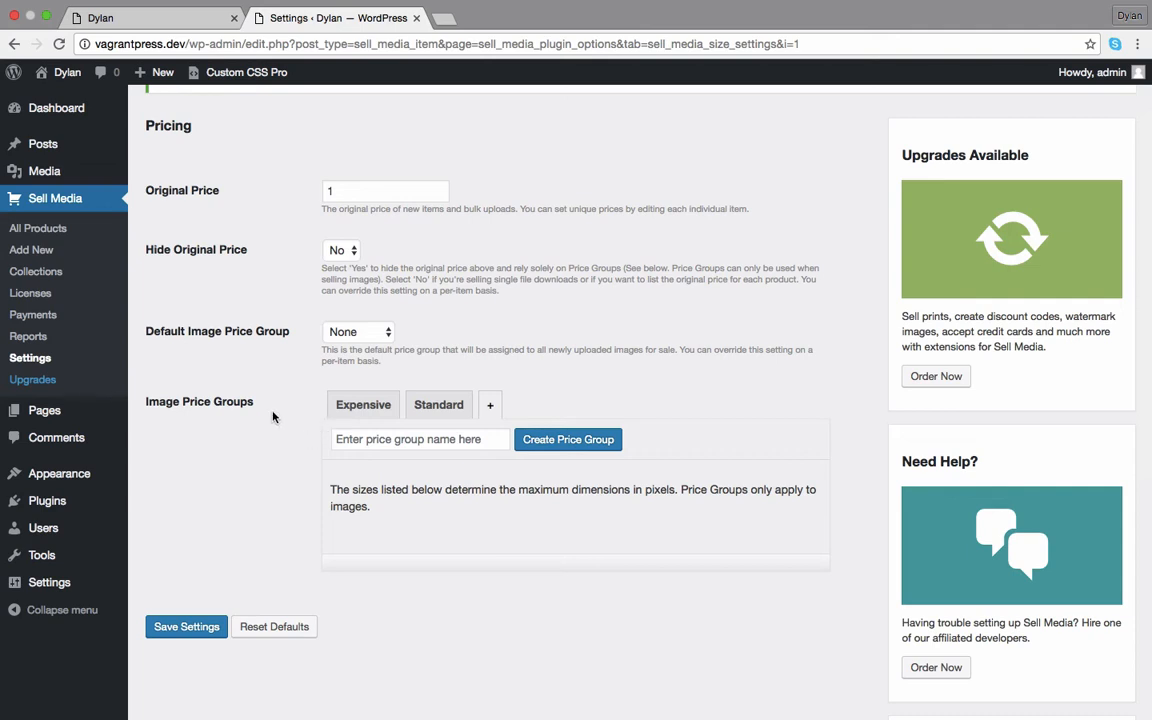
scroll(280, 398, down, 1)
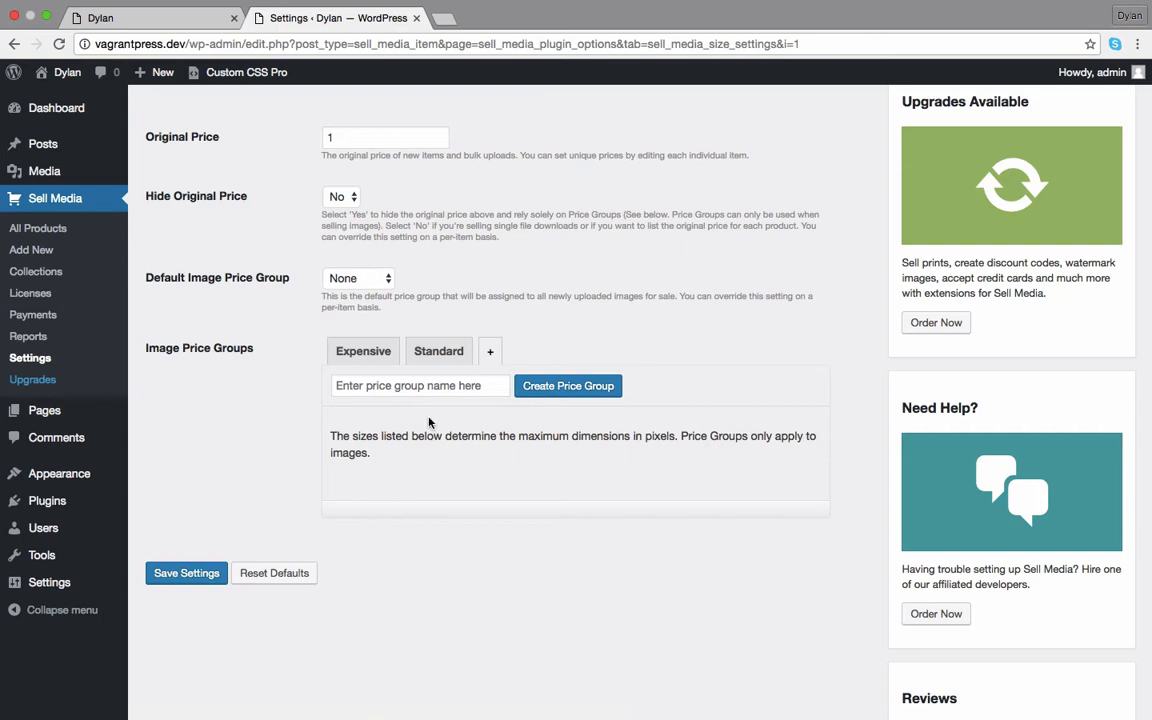
click(437, 358)
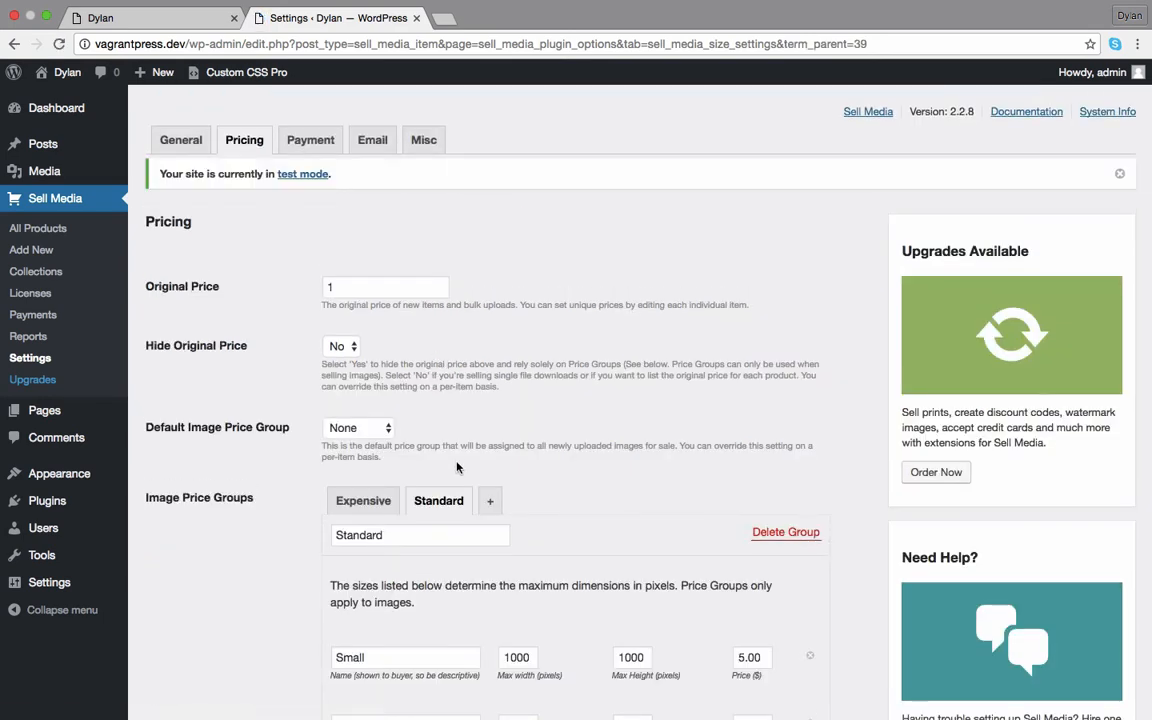
Step: Display the Expensive image price group with its size prices and save the pricing settings
scroll(458, 465, down, 5)
click(364, 279)
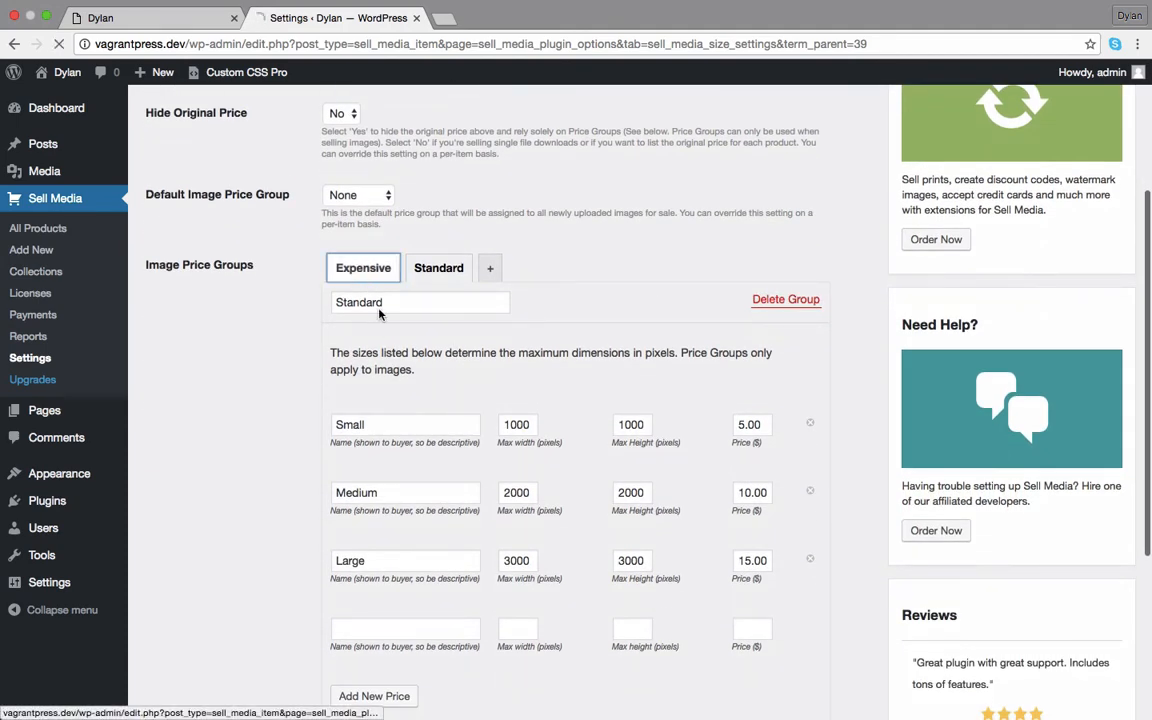
scroll(398, 380, down, 5)
scroll(399, 380, down, 5)
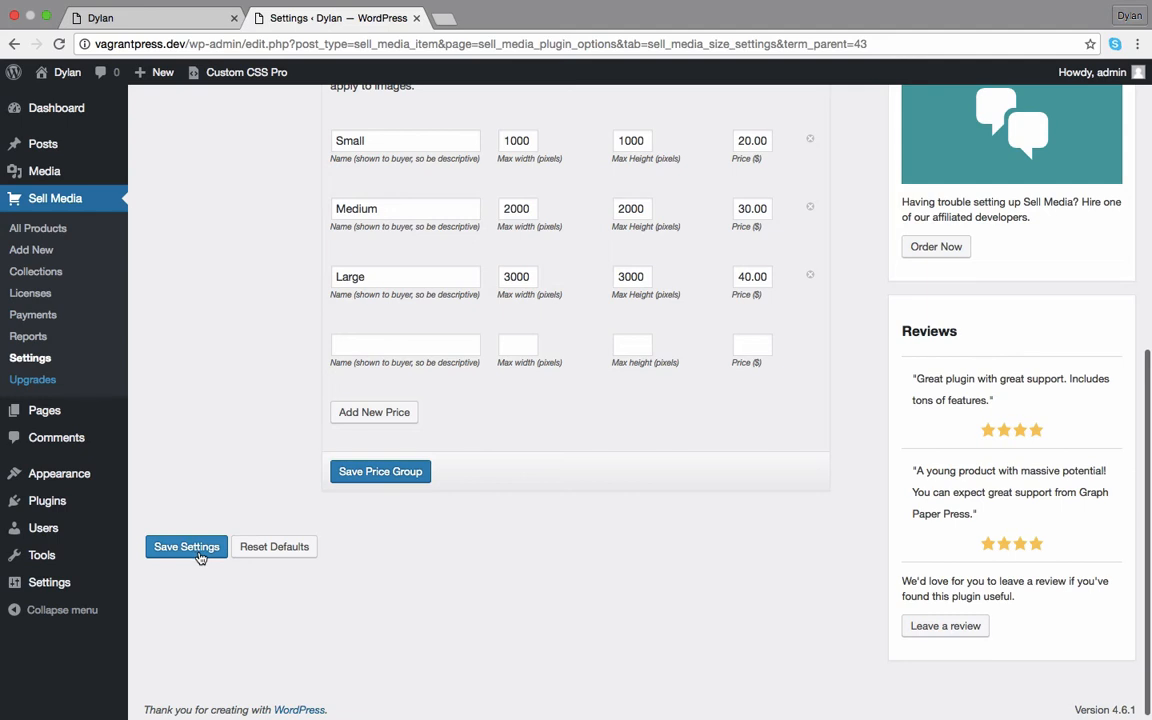
click(199, 555)
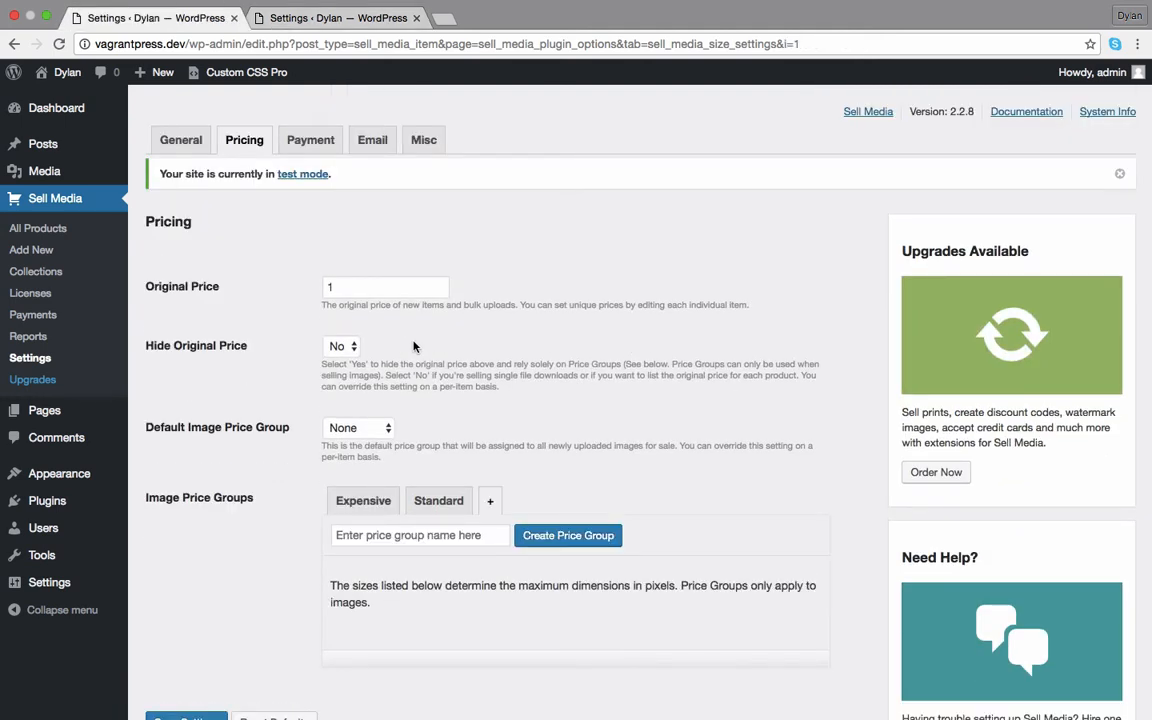
Step: Review the Currency choices and the tax options in the Sell Media payment settings, and save the settings
click(304, 148)
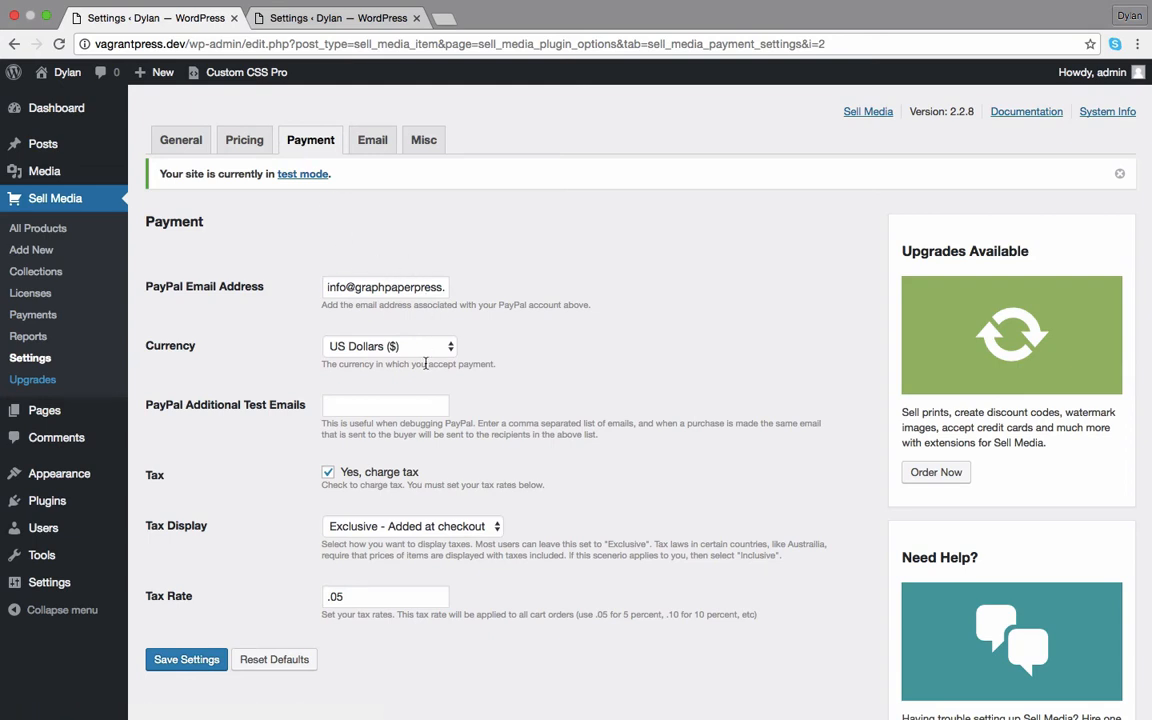
scroll(425, 364, down, 1)
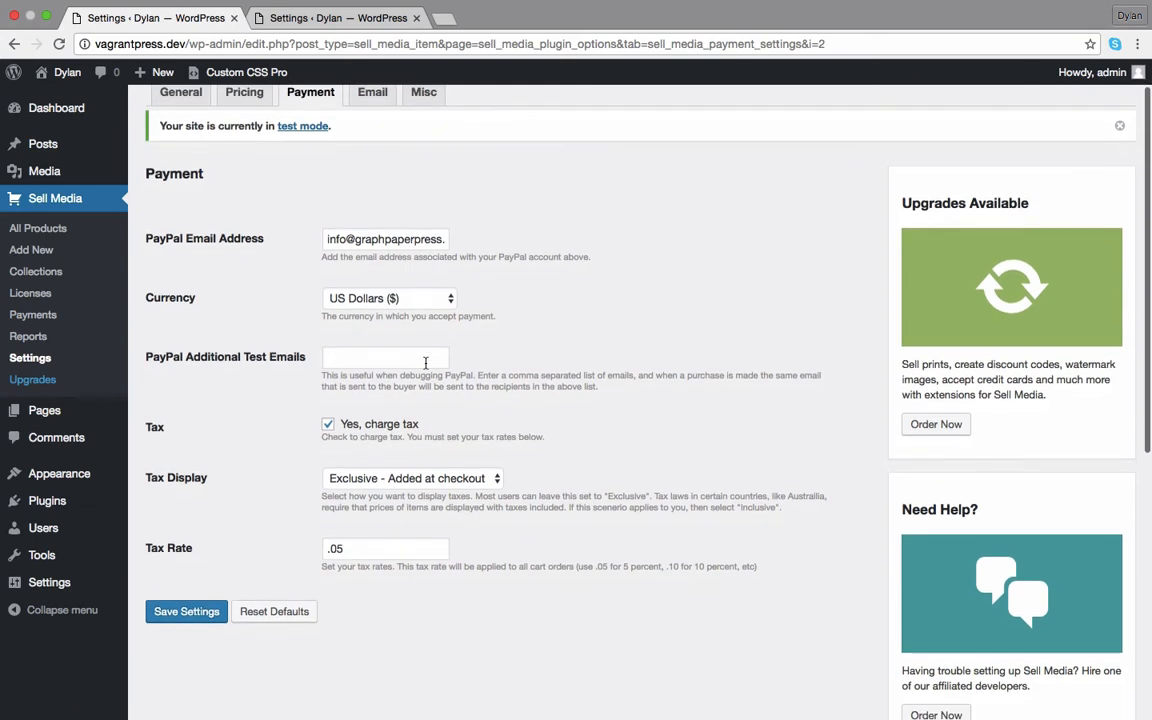
click(423, 301)
click(388, 298)
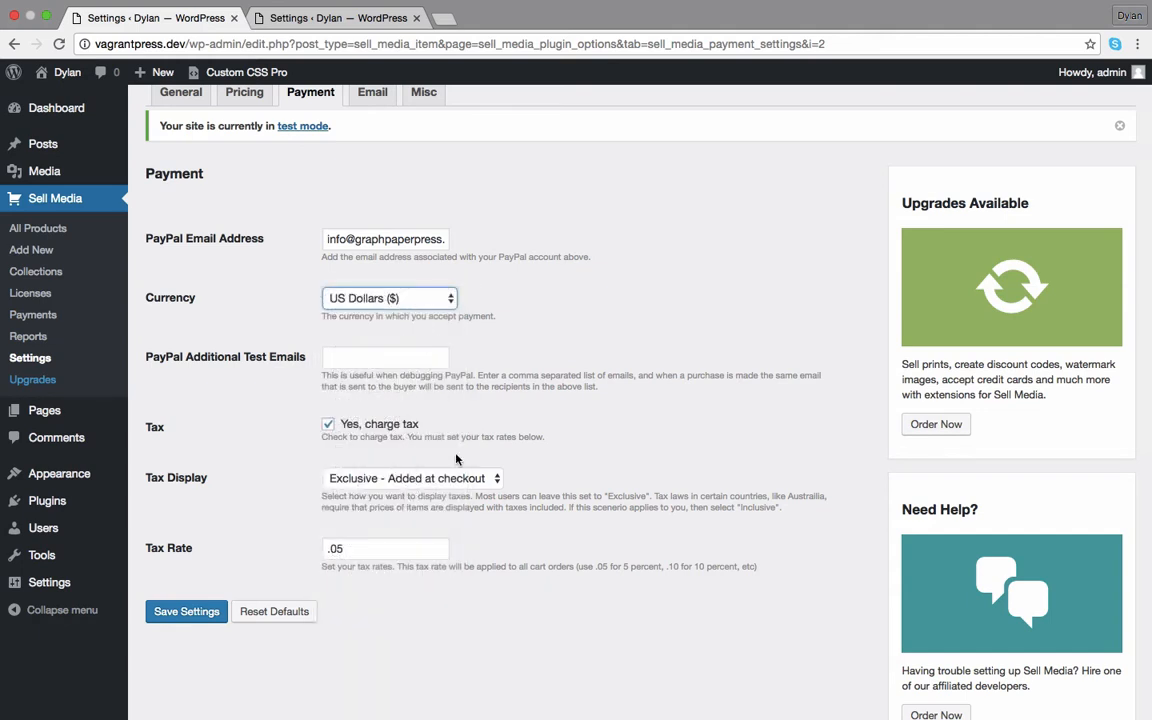
scroll(395, 369, down, 2)
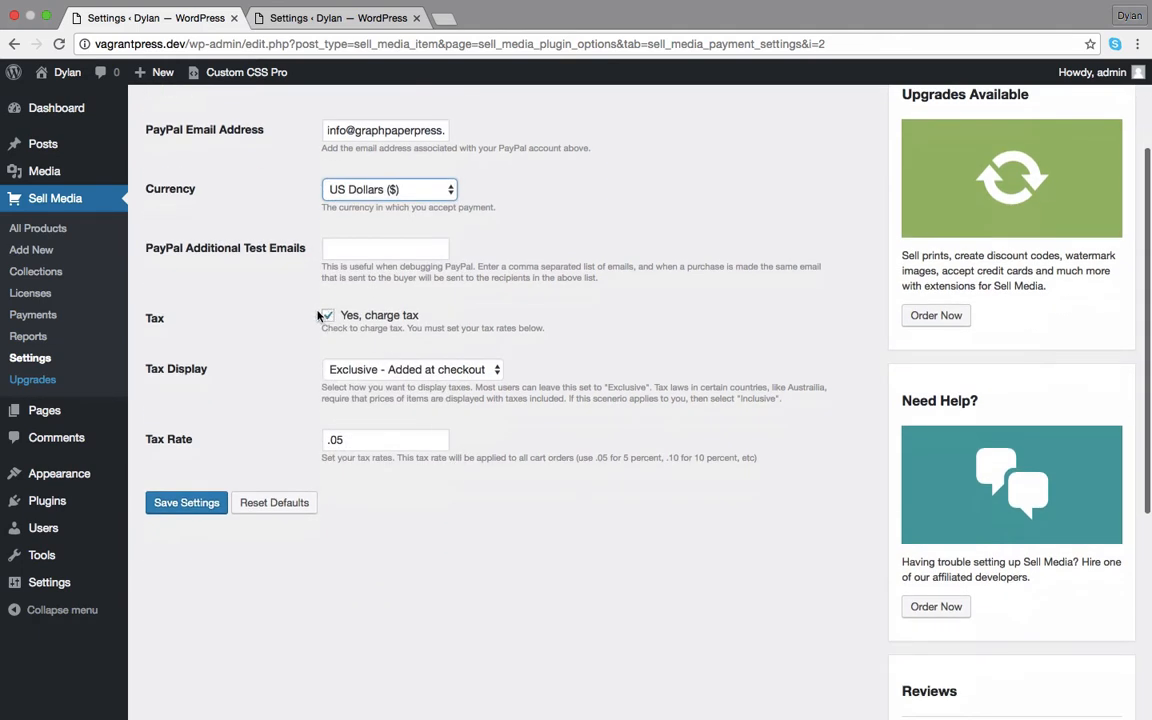
drag(349, 440, 308, 441)
click(194, 504)
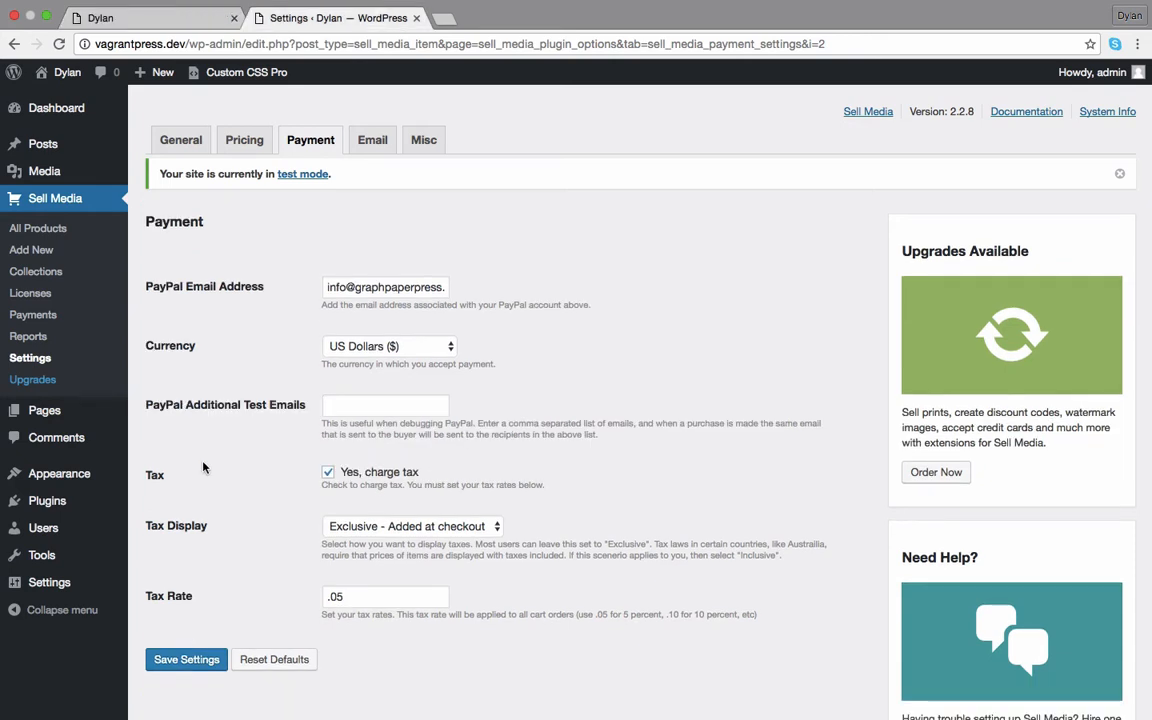
Step: Create a Sell Media product titled Dog Portrait with the blanket-wrapped dog photo from the media library
click(45, 259)
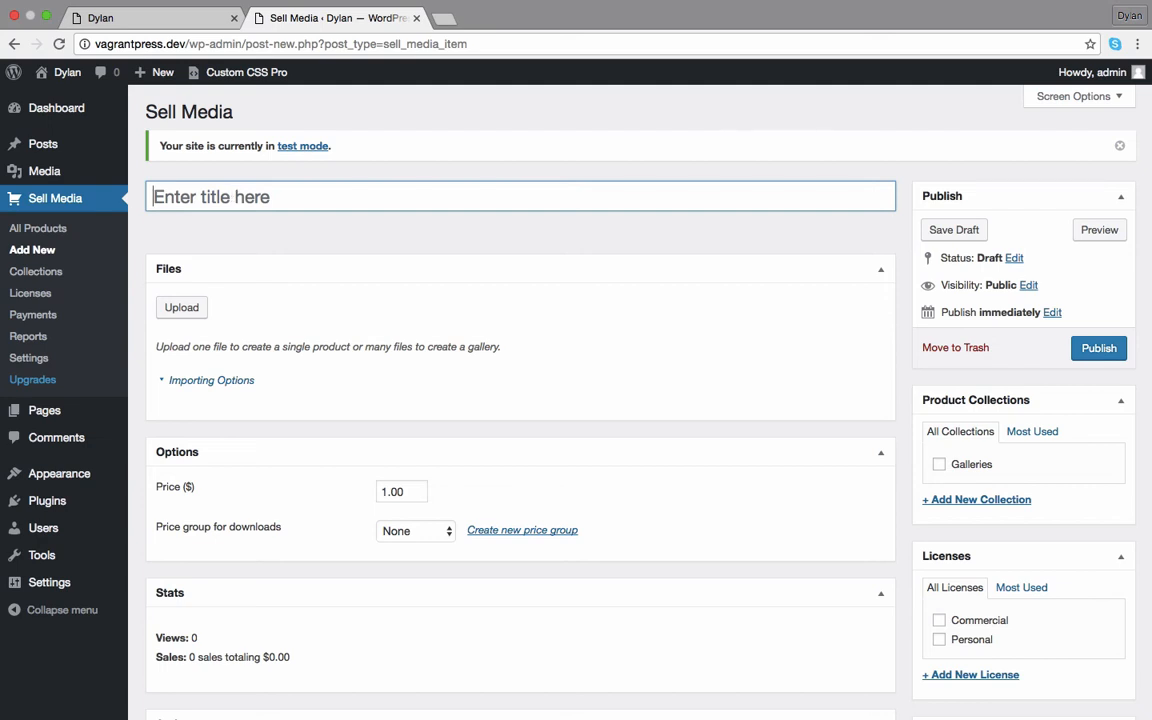
text(Dog )
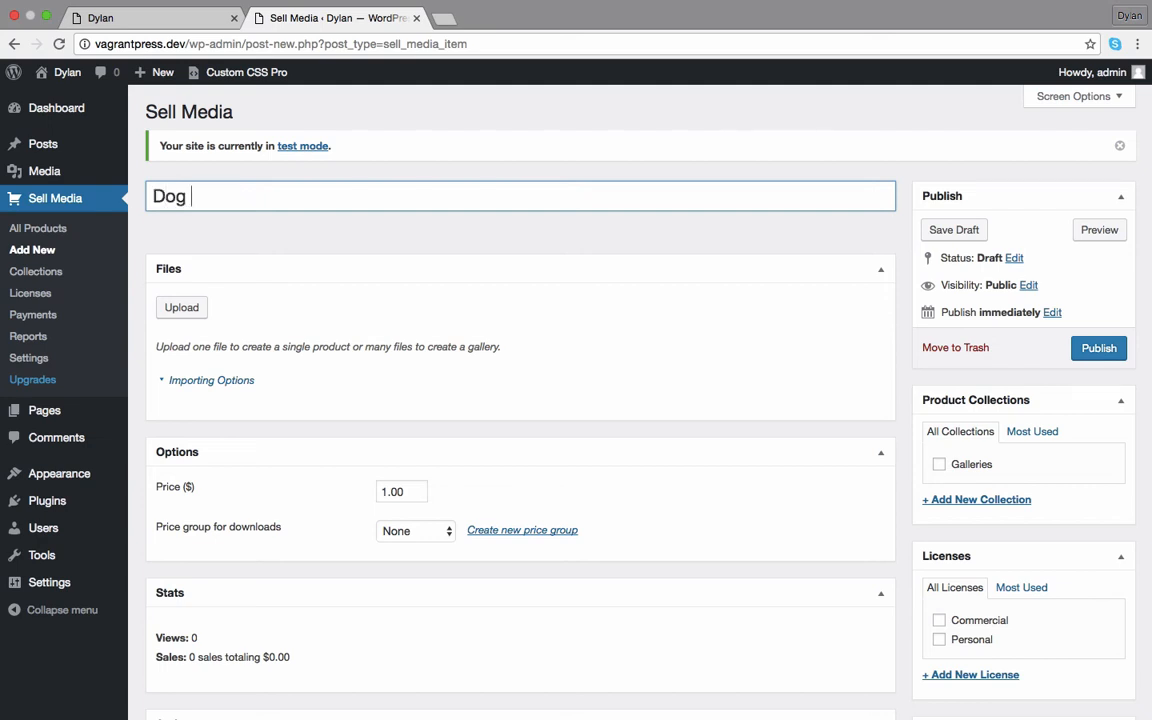
text(Portrait)
click(181, 307)
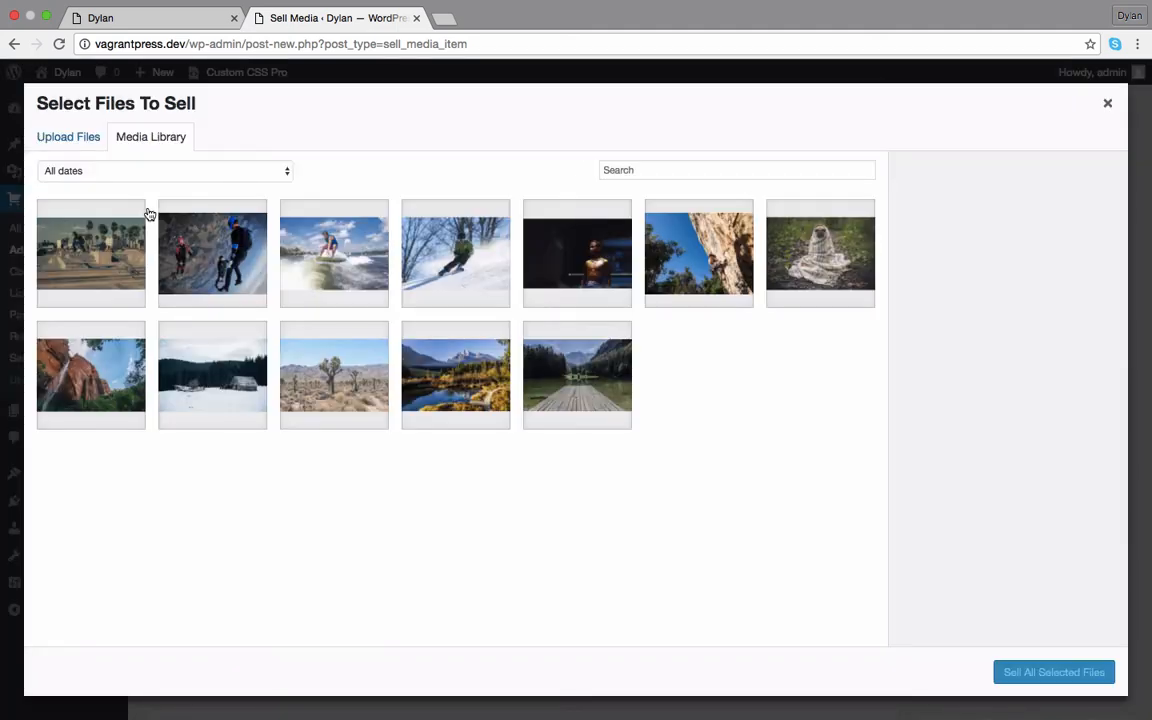
click(820, 250)
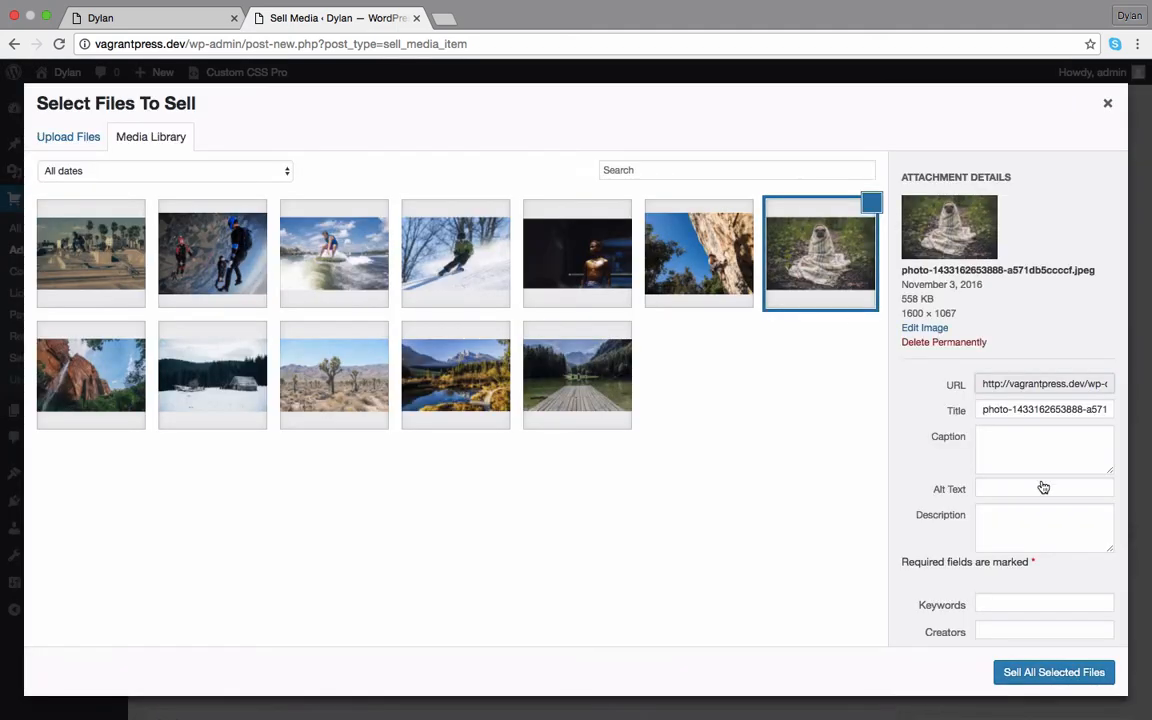
click(1043, 674)
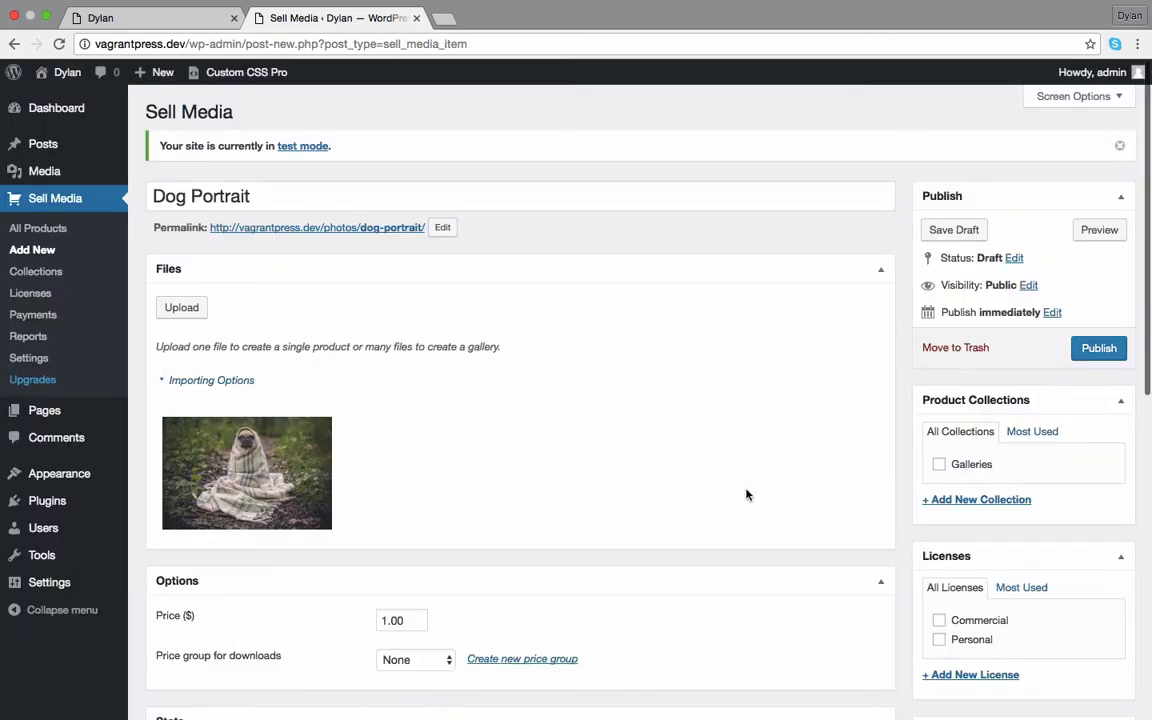
Step: Set the Dog Portrait product's price to 25 and its price group for downloads to Standard
scroll(540, 368, down, 5)
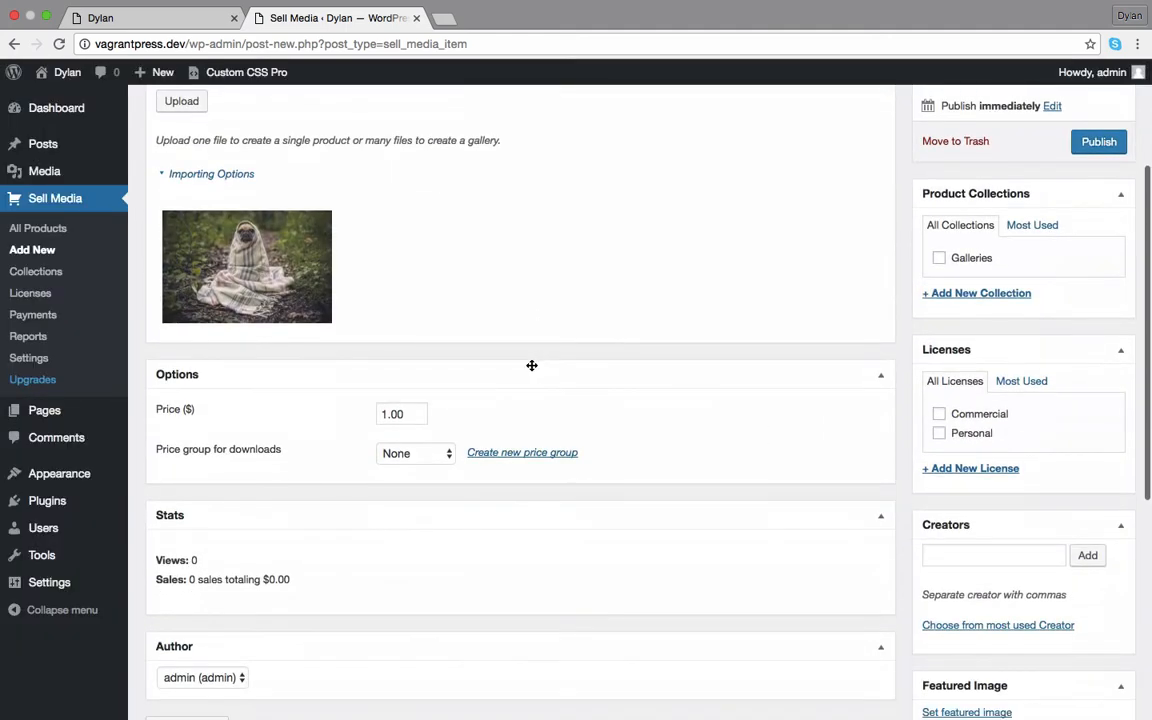
click(404, 414)
drag(404, 414, 337, 417)
text(25)
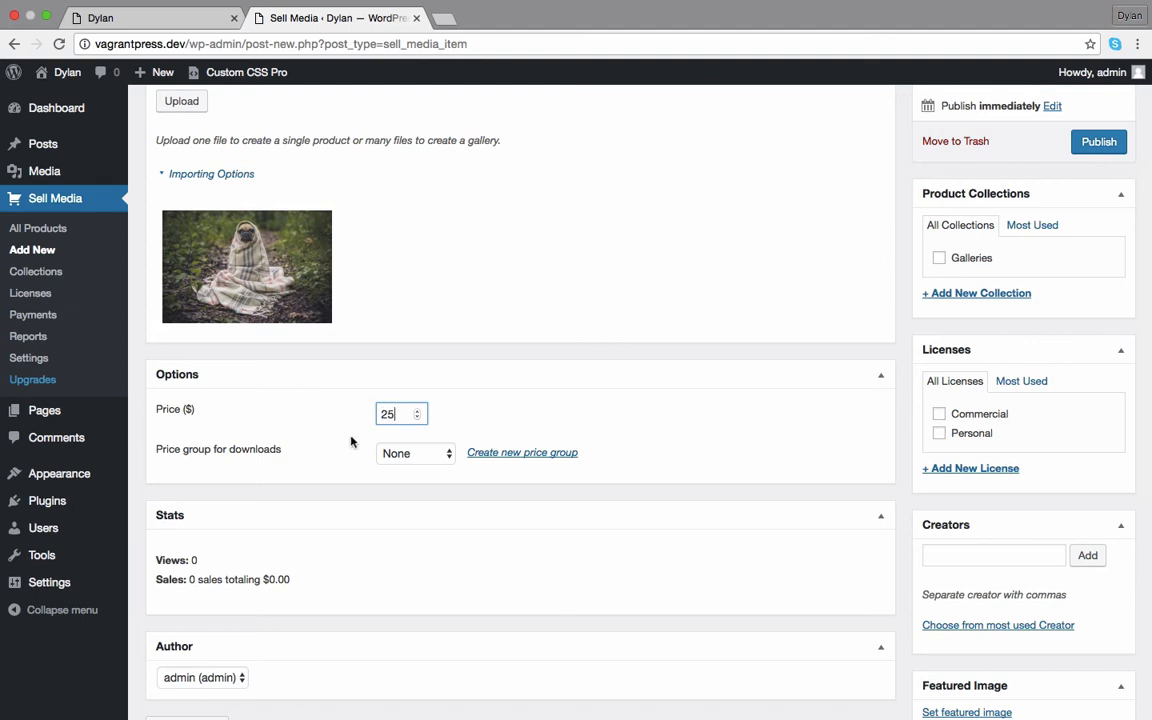
click(401, 453)
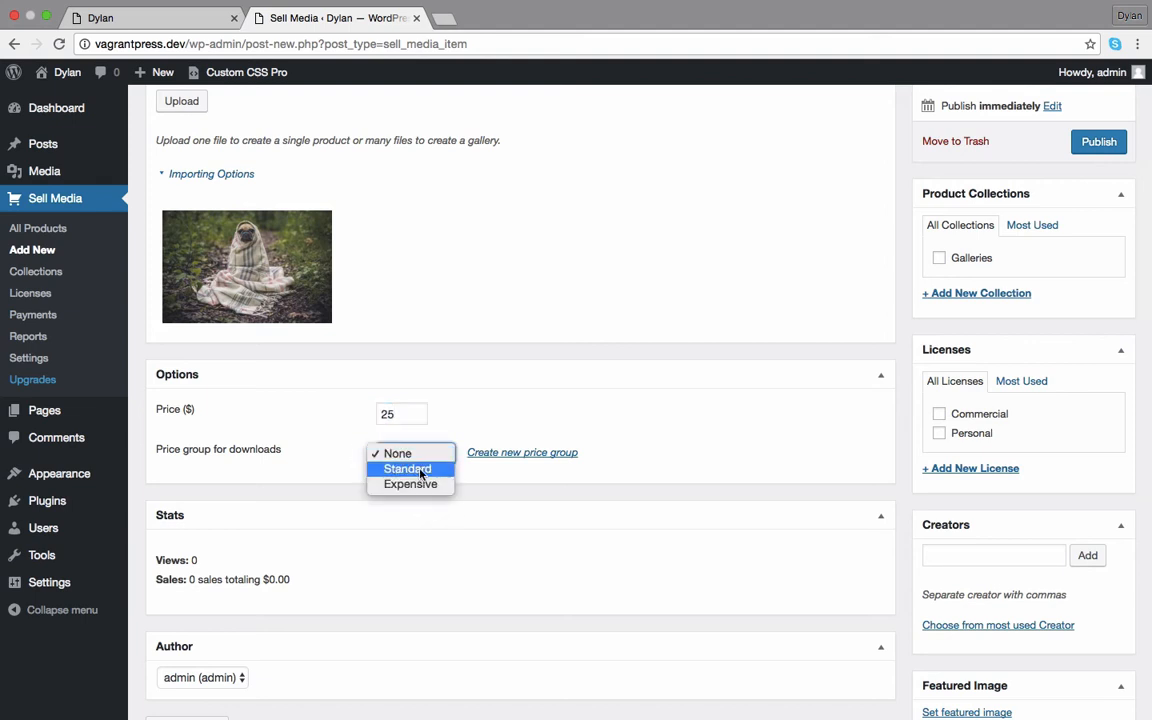
click(419, 470)
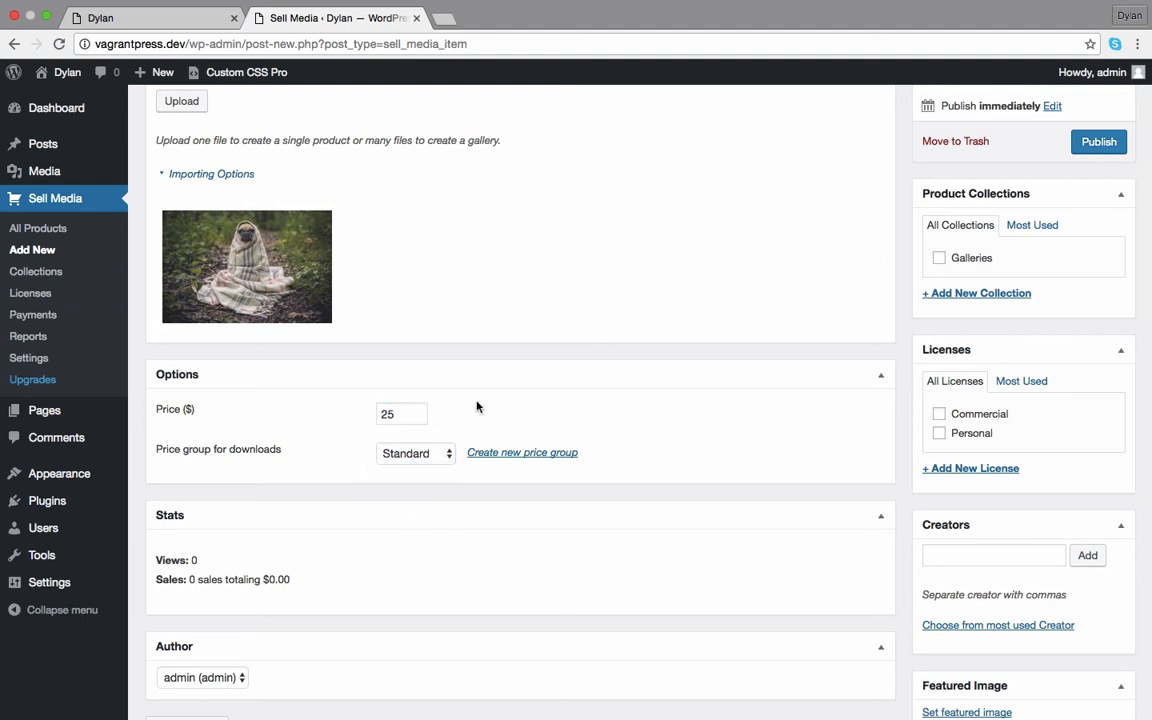
click(447, 458)
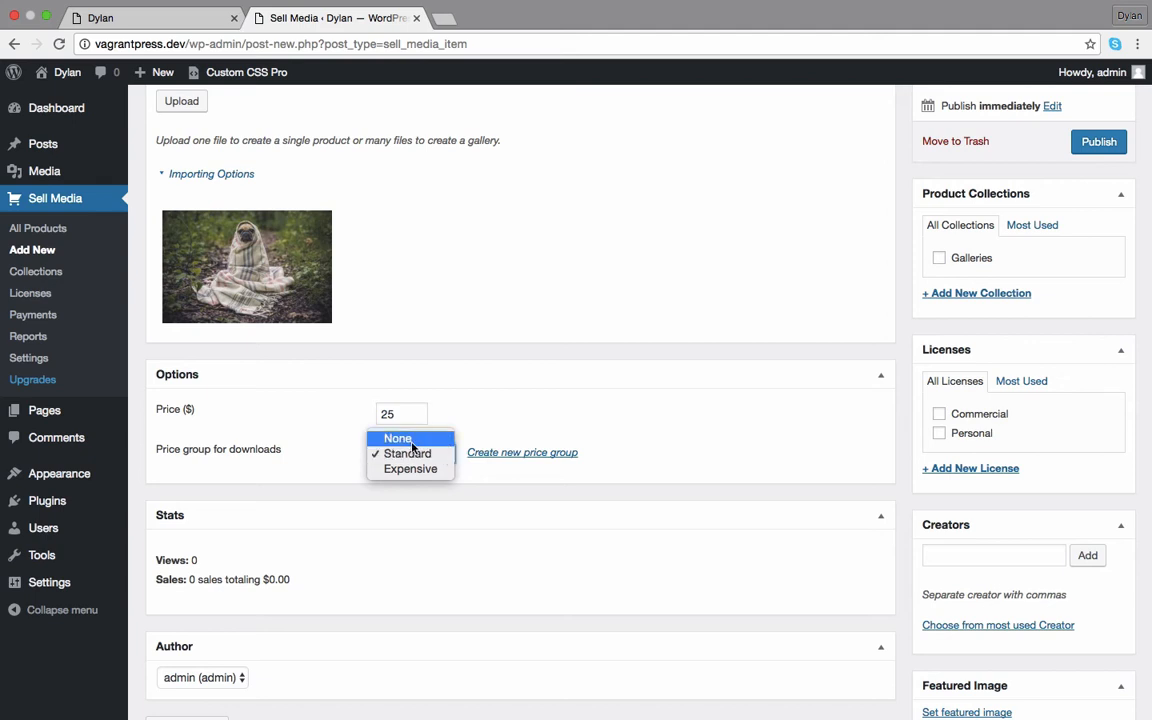
click(462, 438)
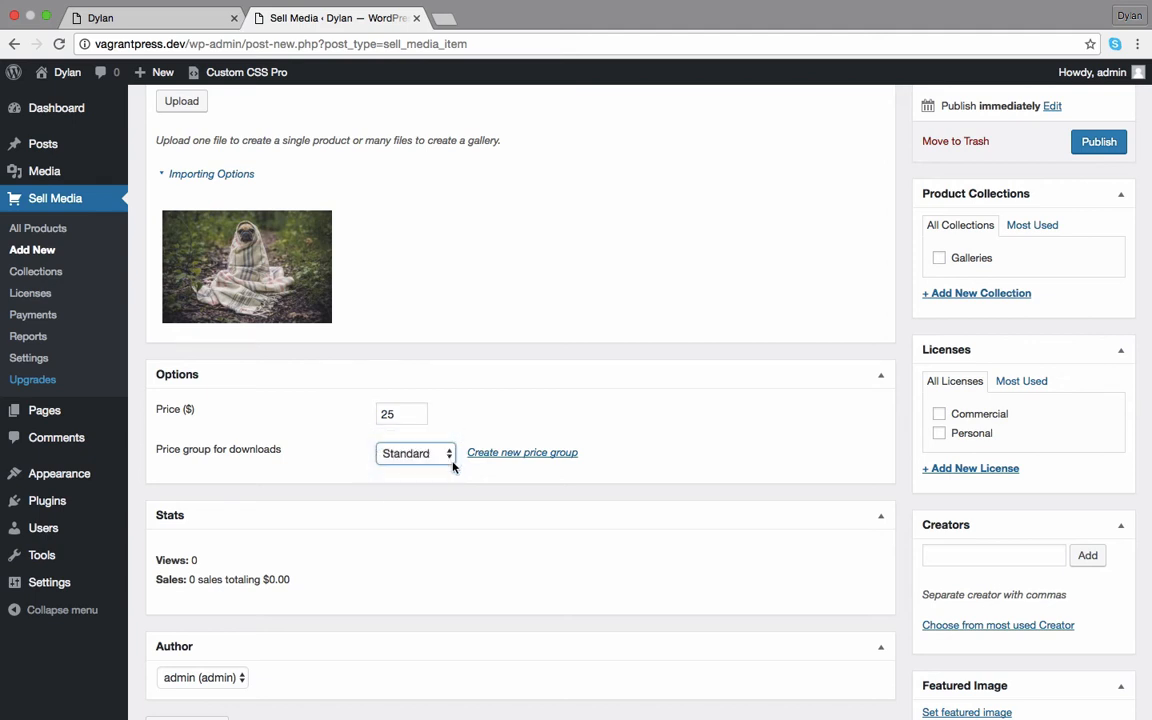
Step: Examine the product's price, description editor, Product Collections, Licenses and other remaining options
scroll(463, 553, down, 1)
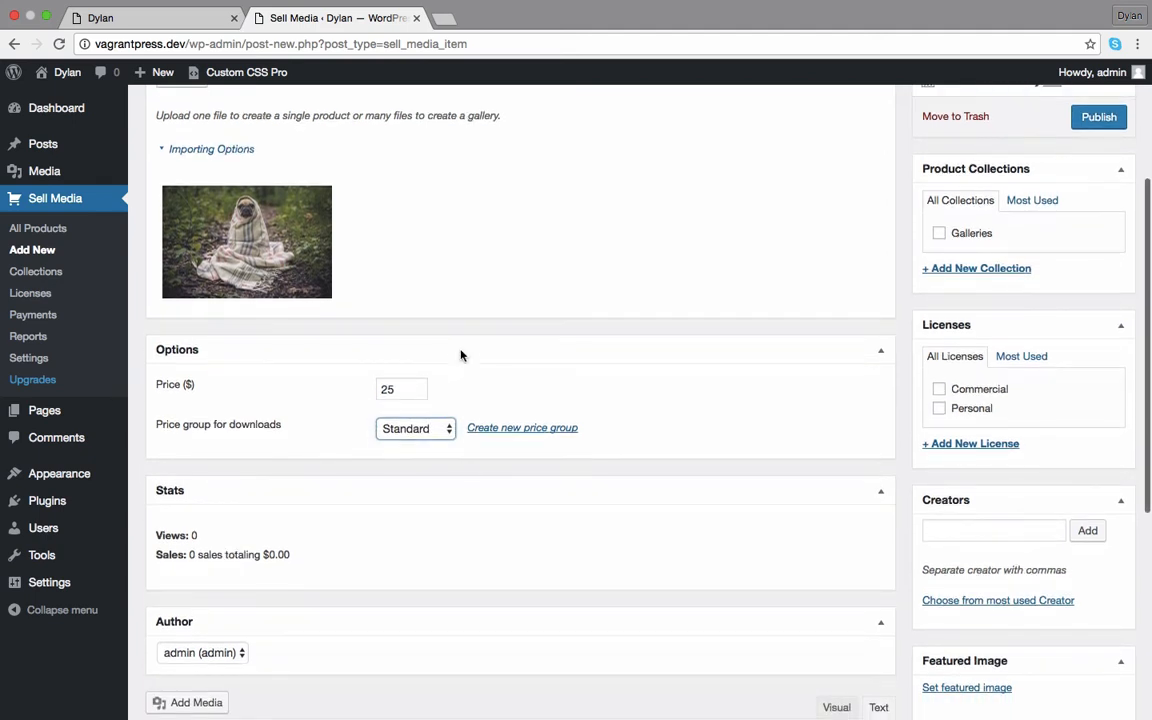
drag(399, 385, 376, 387)
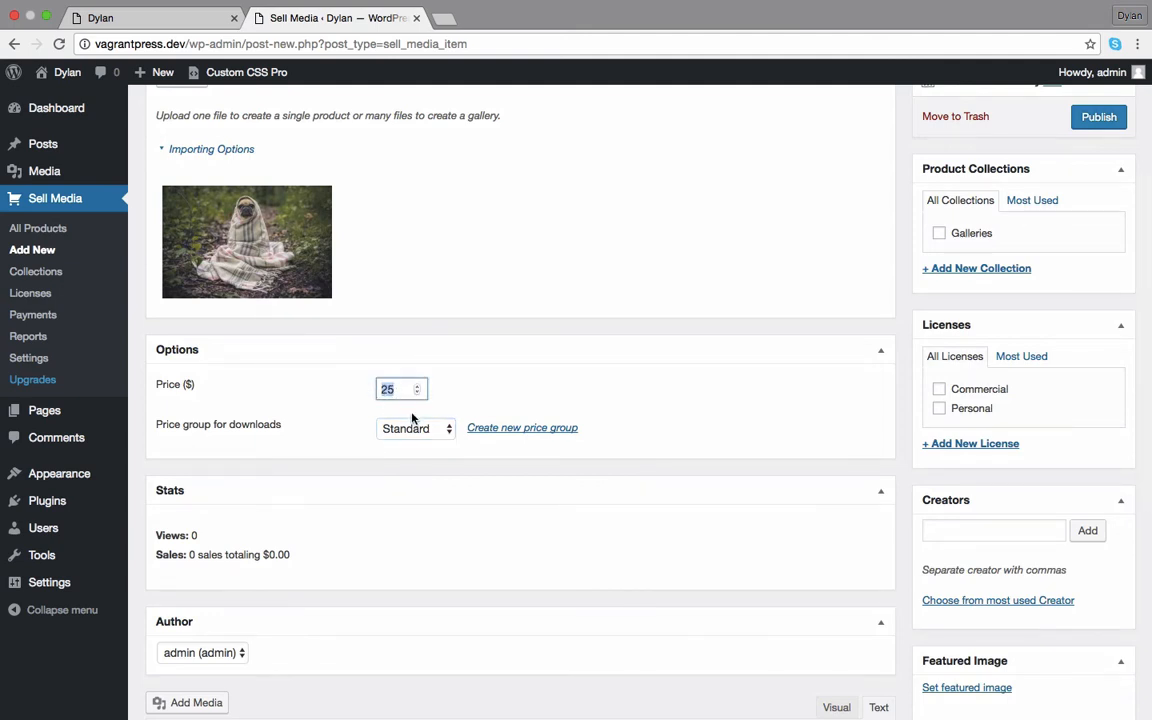
click(465, 399)
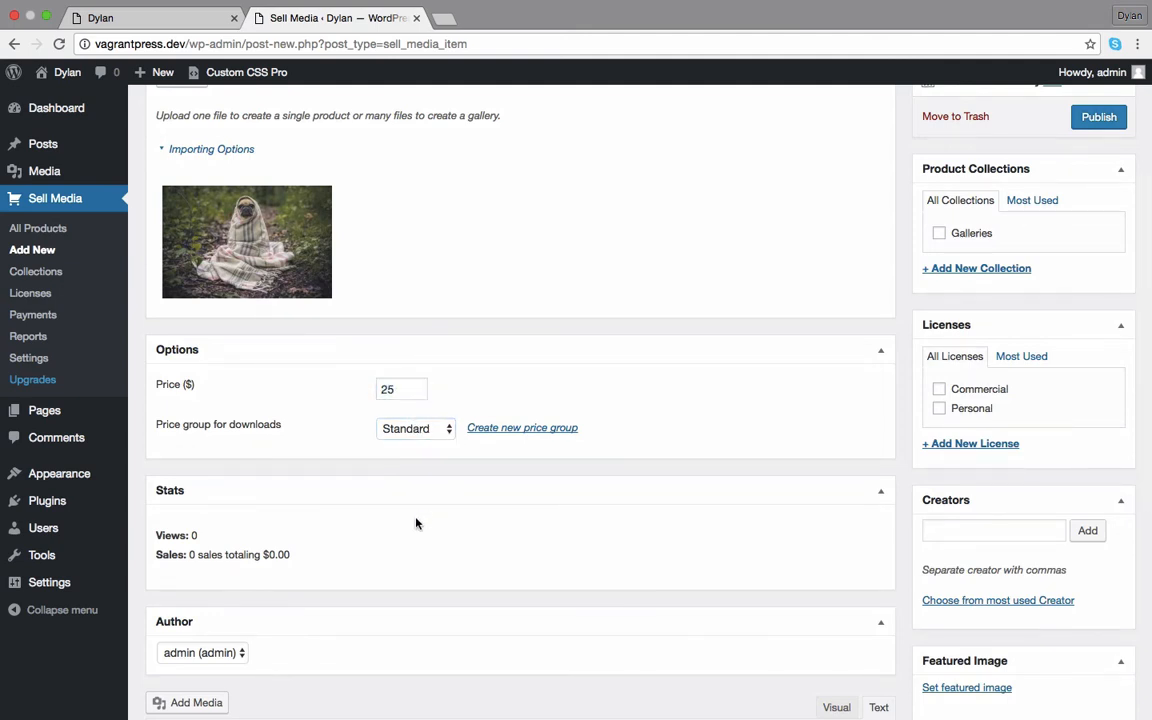
scroll(416, 523, down, 5)
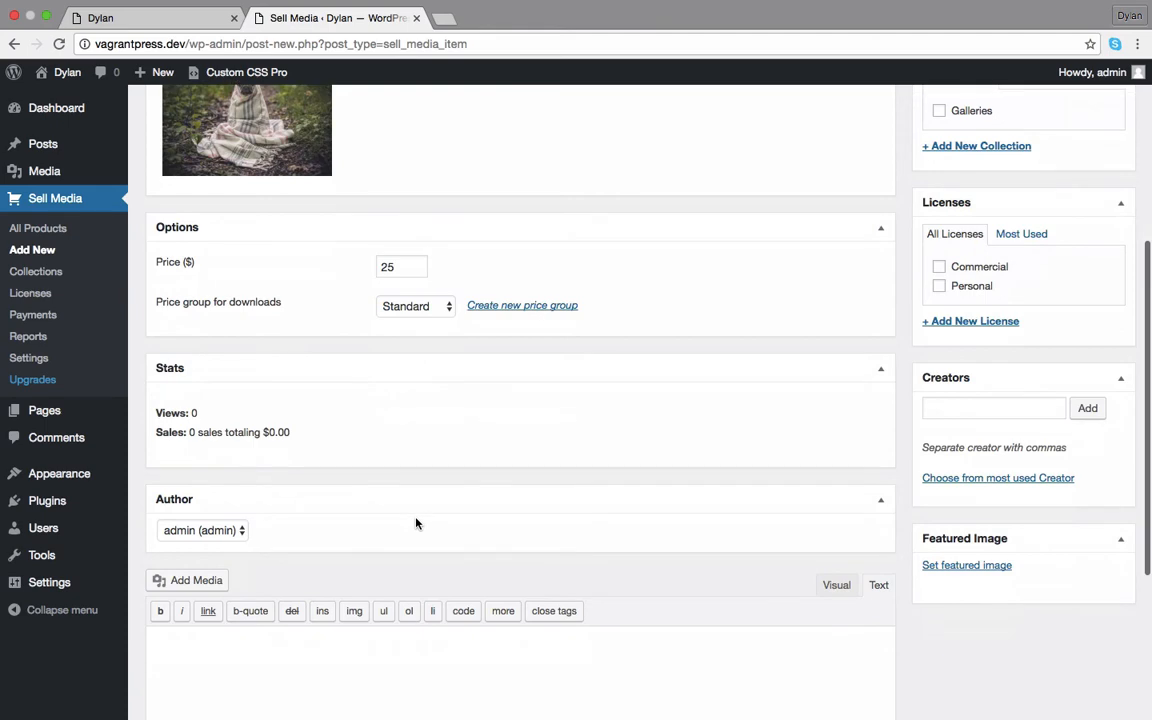
scroll(391, 560, down, 2)
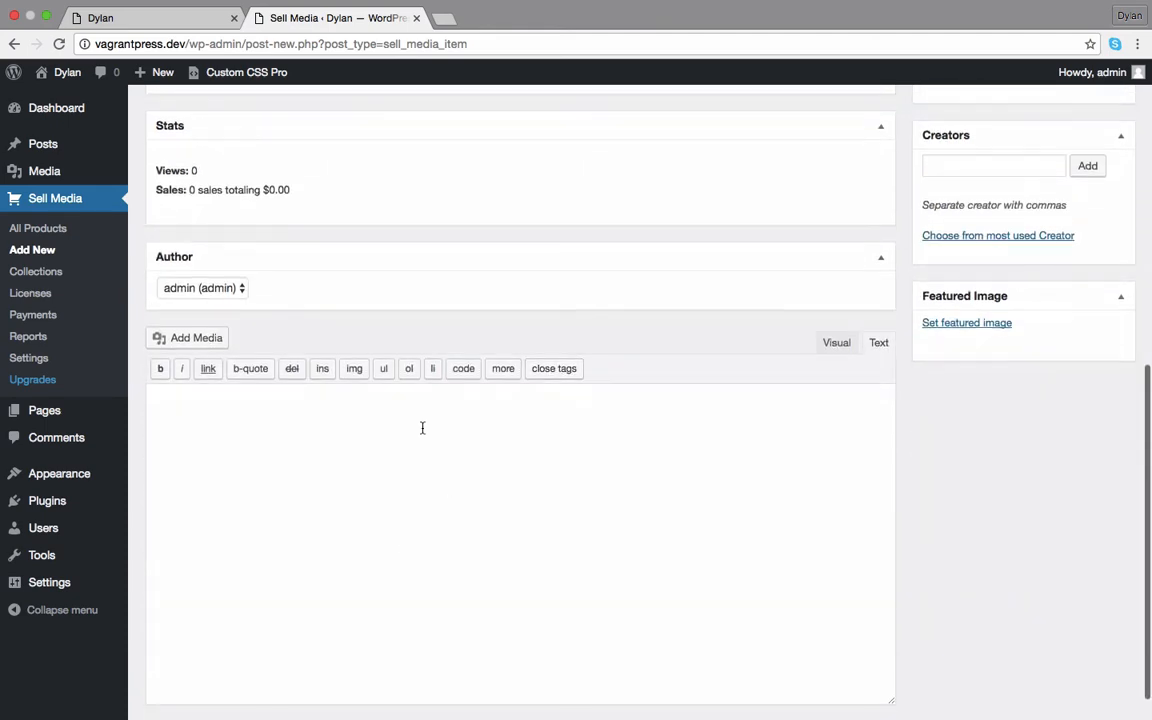
scroll(931, 348, up, 10)
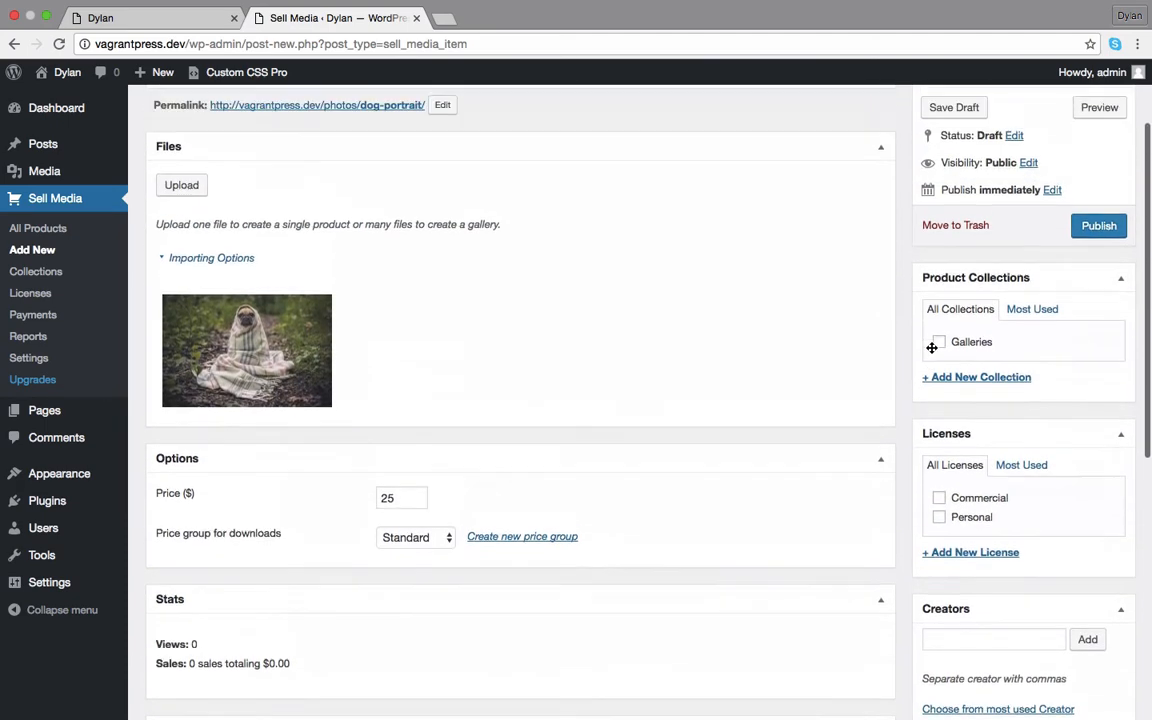
scroll(931, 351, up, 2)
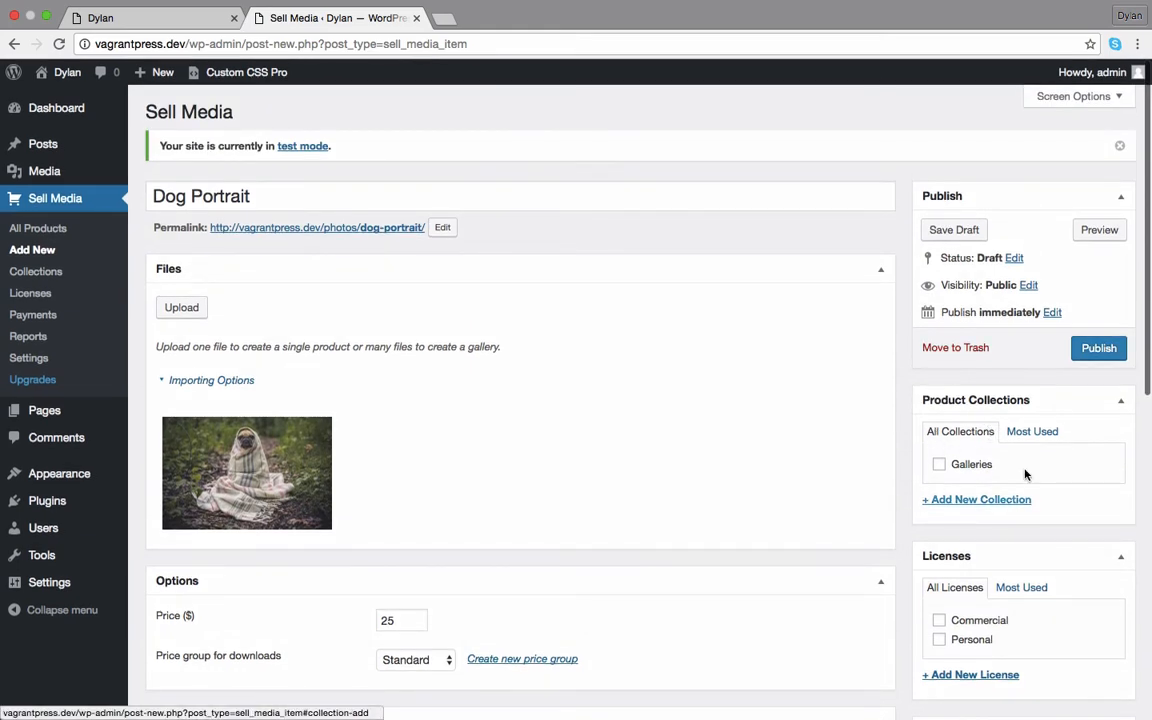
scroll(1000, 450, down, 4)
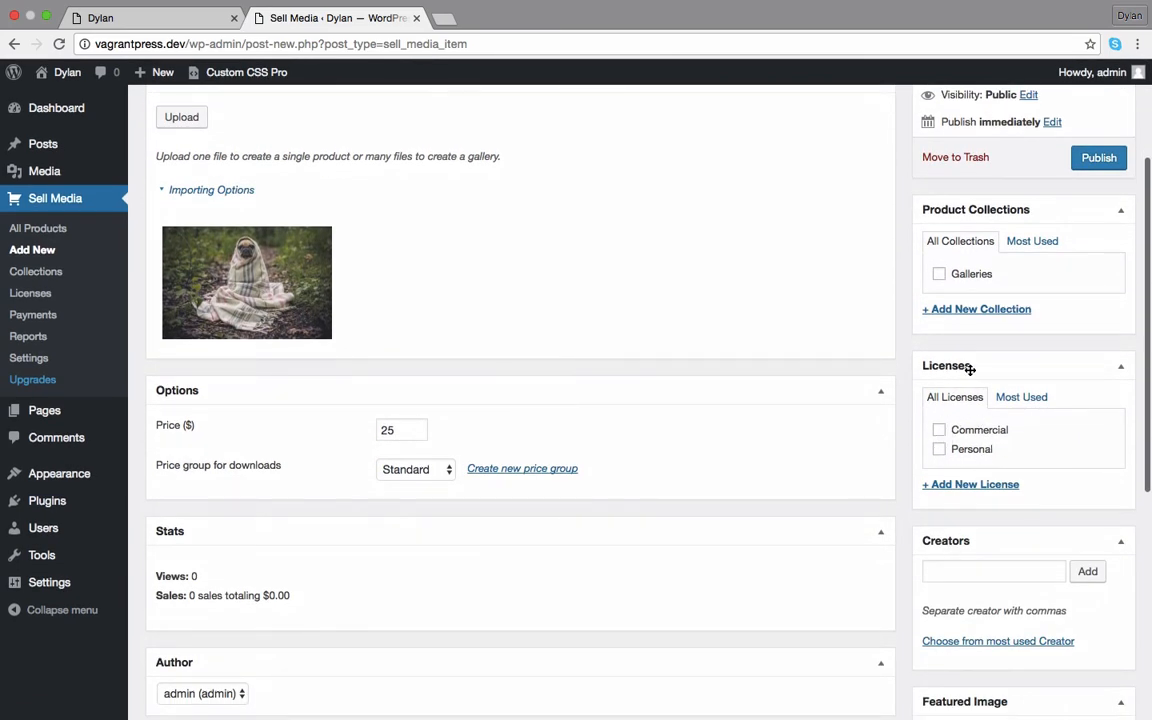
Step: Publish the Dog Portrait product
scroll(1043, 379, up, 2)
scroll(1043, 379, up, 2)
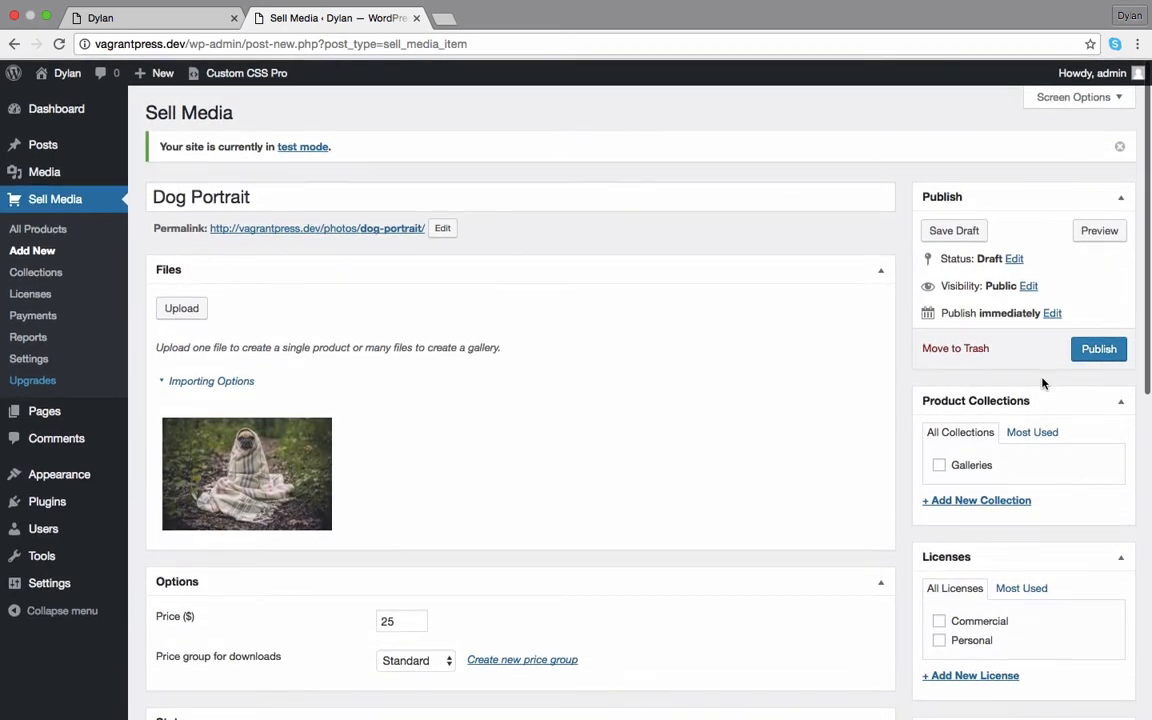
click(1098, 349)
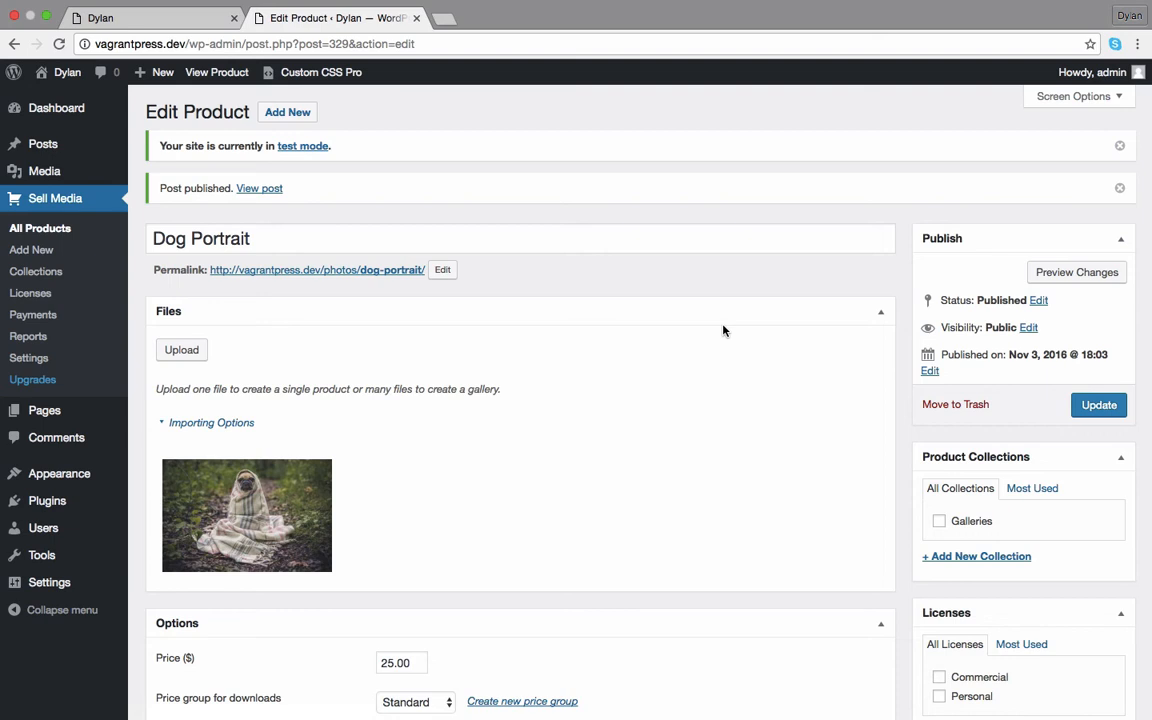
Step: Create another product titled Sports with the surfer, snow rider, shirtless athlete, rock climber, skydivers and skater photos from the media library
click(300, 113)
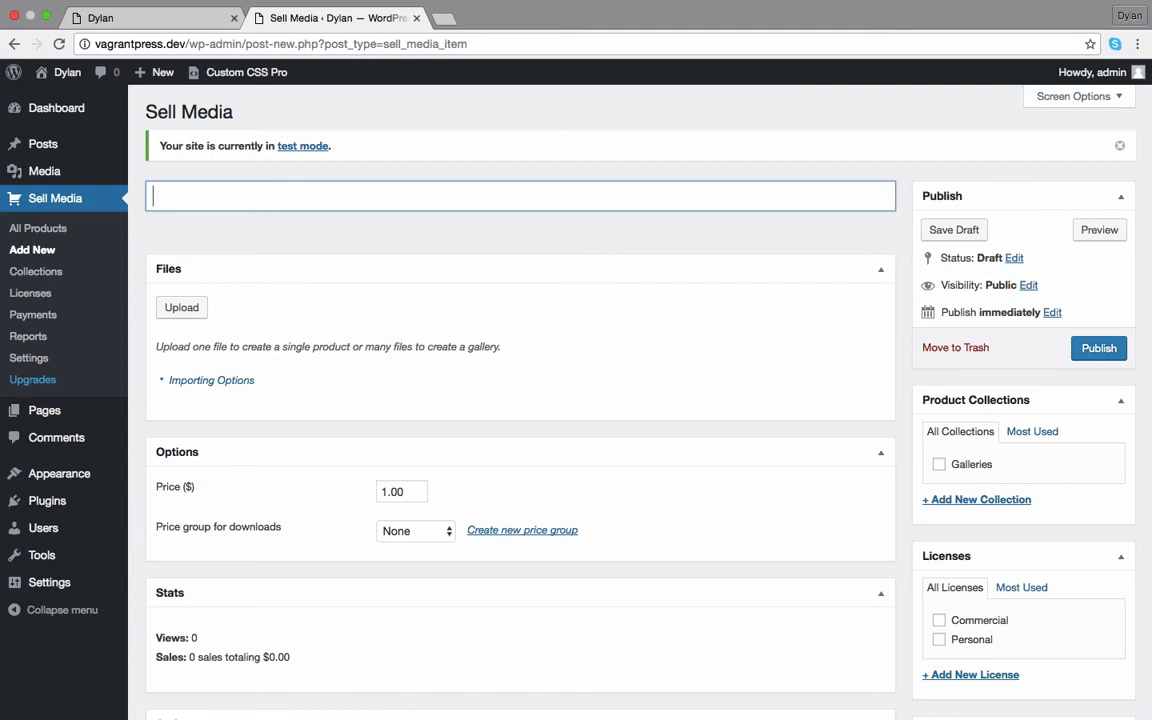
text(Sports)
click(190, 312)
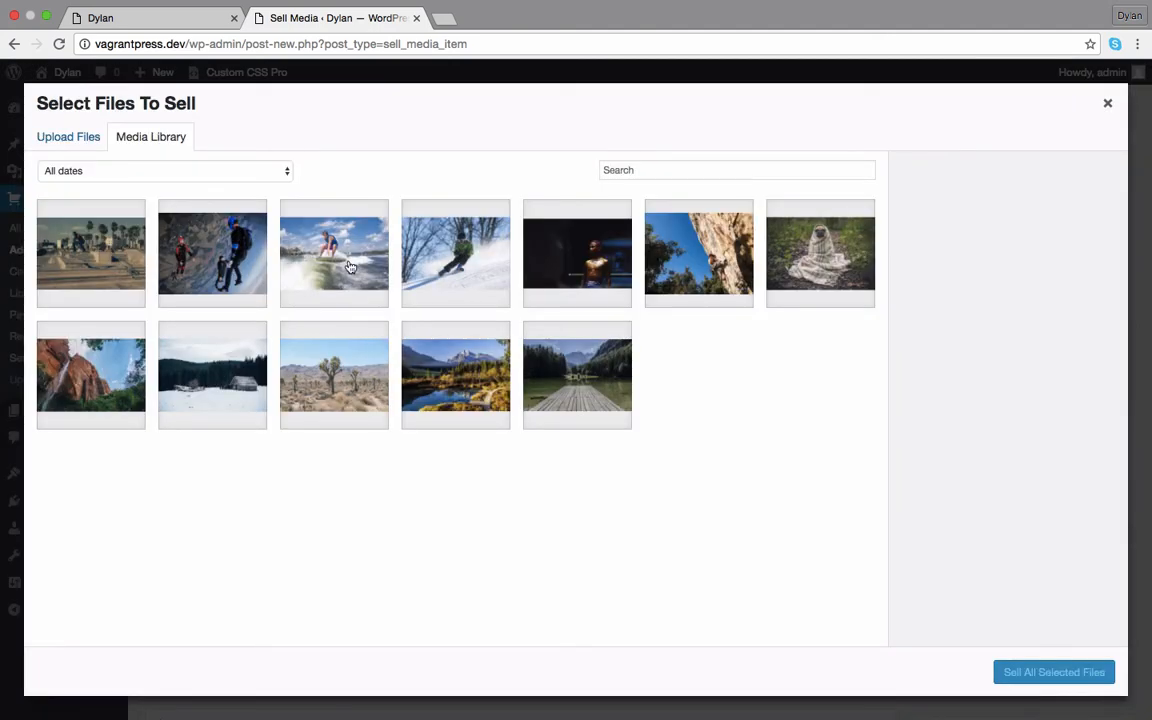
click(350, 271)
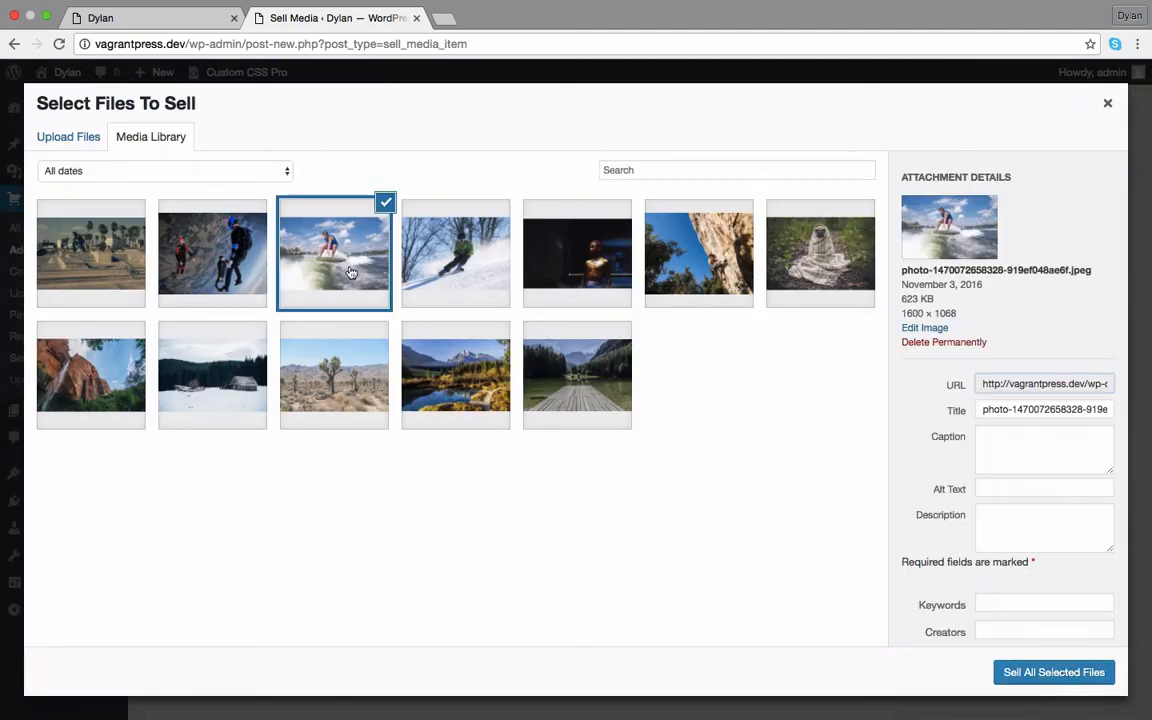
click(470, 262)
click(577, 258)
click(699, 257)
click(300, 244)
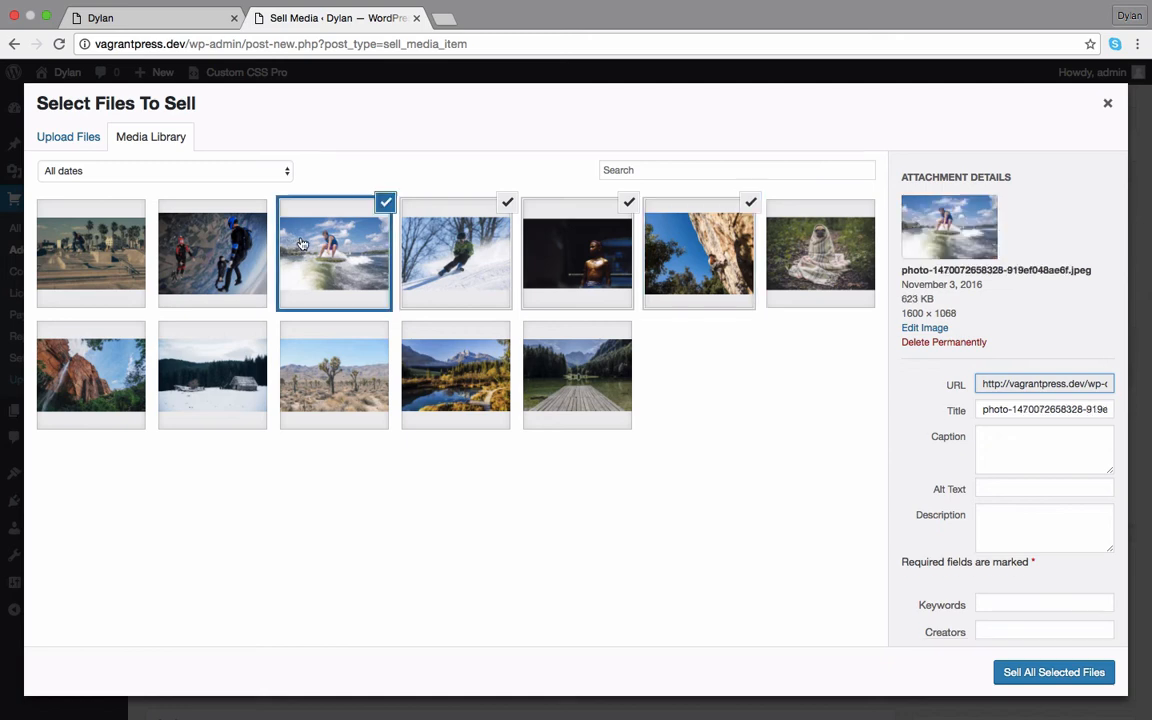
click(210, 220)
click(92, 243)
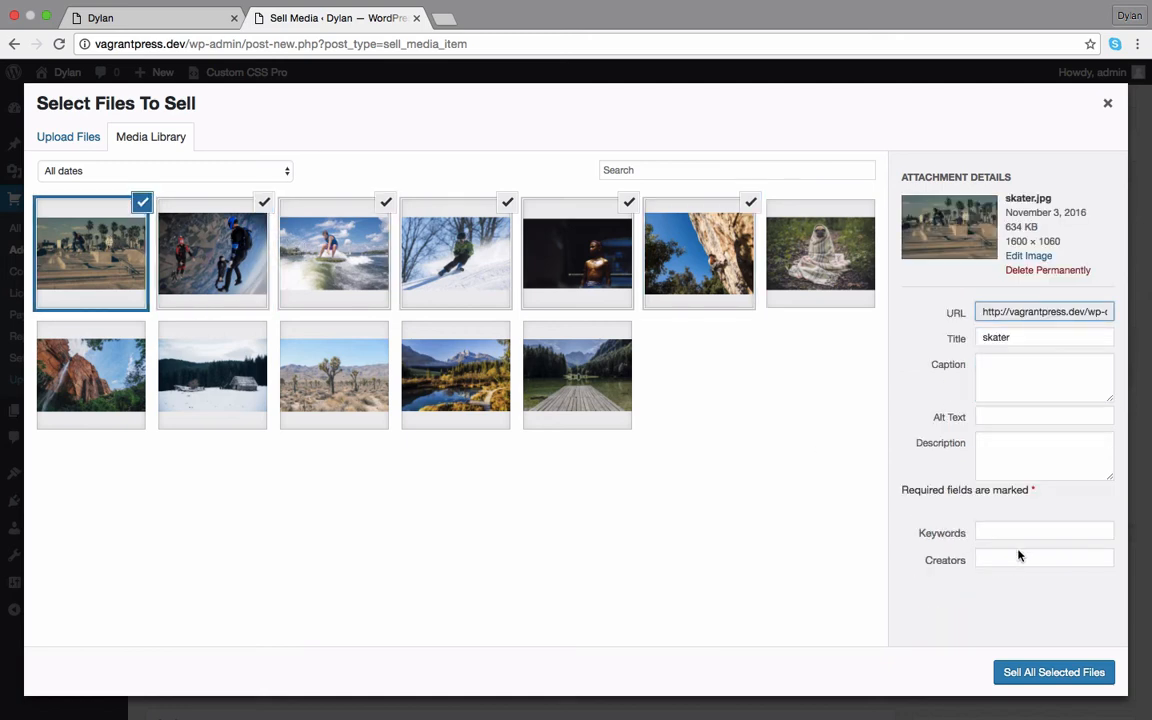
click(1051, 676)
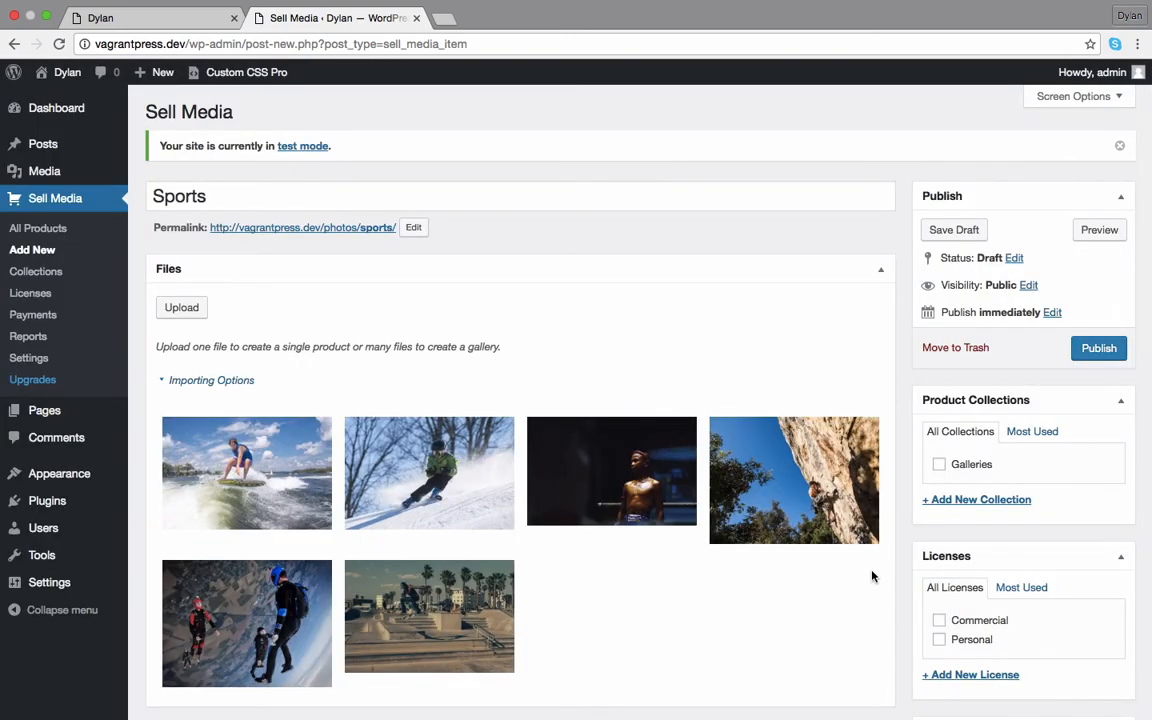
Step: Set the Sports product's price to 50 and its price group for downloads to Expensive
scroll(705, 548, down, 3)
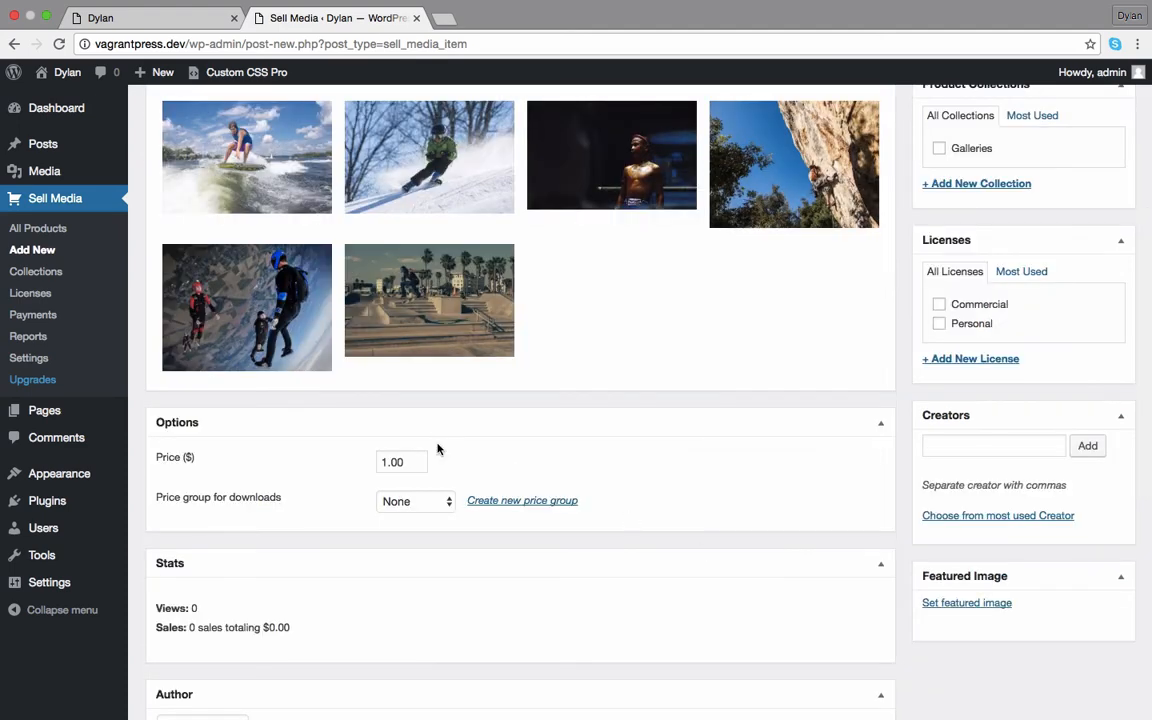
drag(403, 462, 373, 465)
text(50)
click(415, 501)
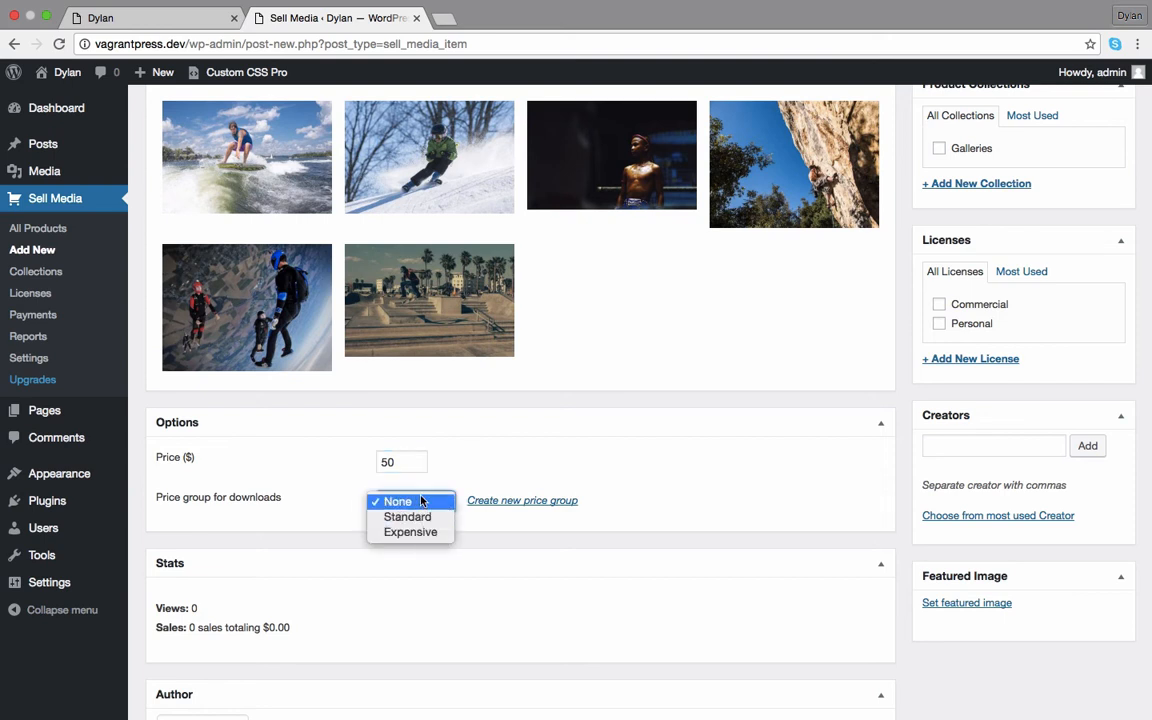
click(413, 532)
Step: Publish the Sports gallery product and open the list of all Sell Media products
scroll(498, 551, down, 5)
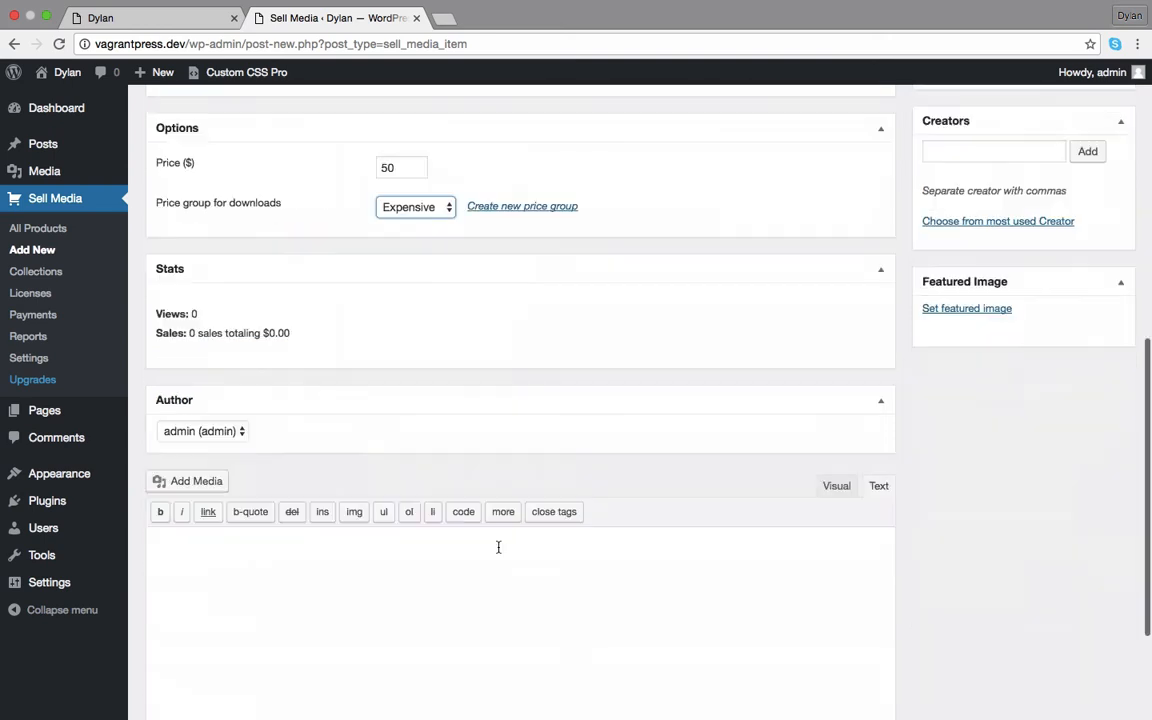
scroll(485, 552, down, 1)
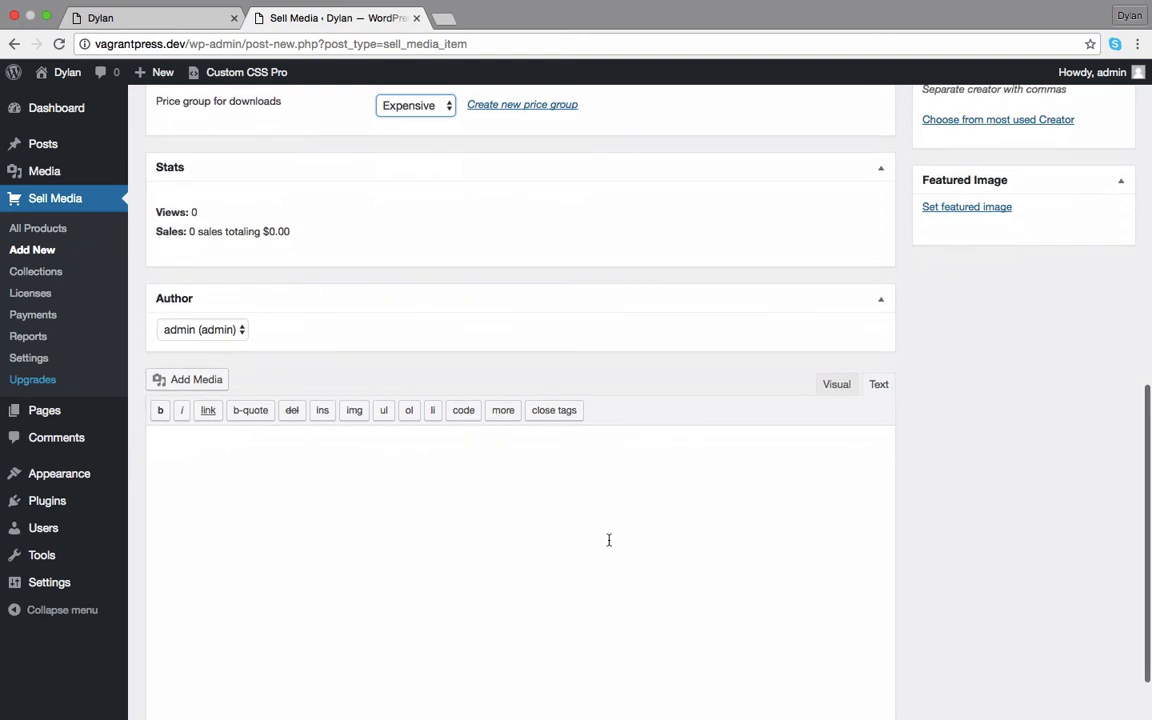
scroll(660, 560, up, 5)
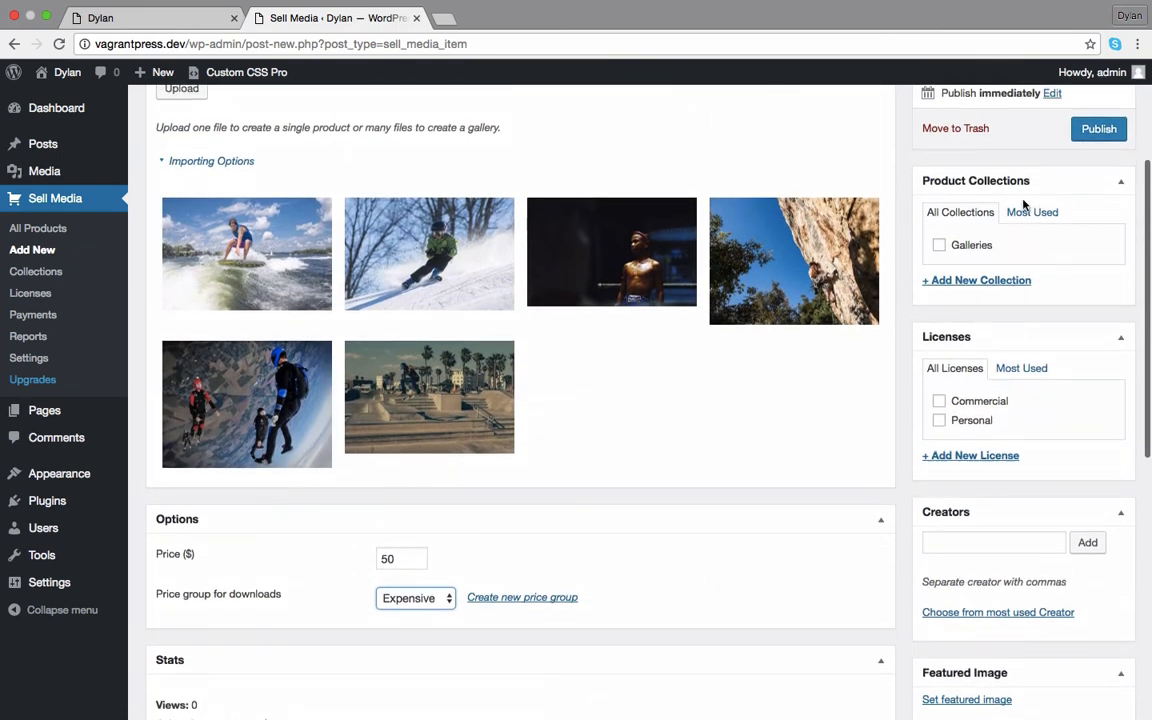
scroll(1018, 214, up, 1)
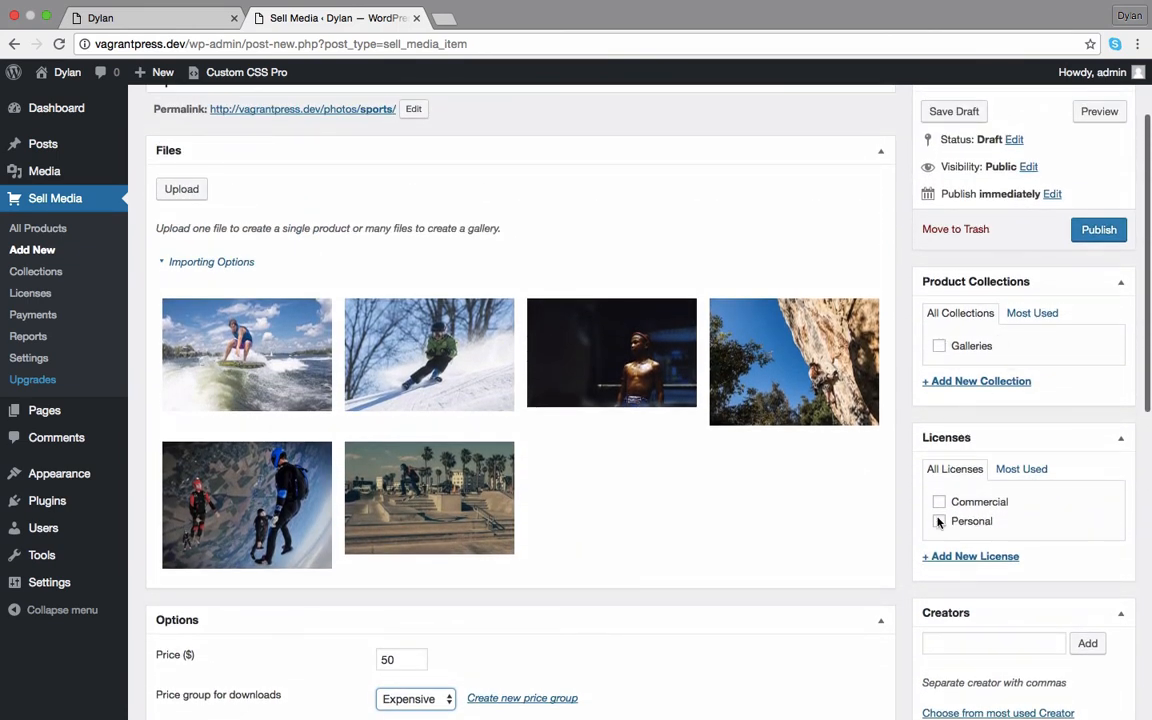
scroll(977, 513, down, 1)
scroll(977, 513, down, 1)
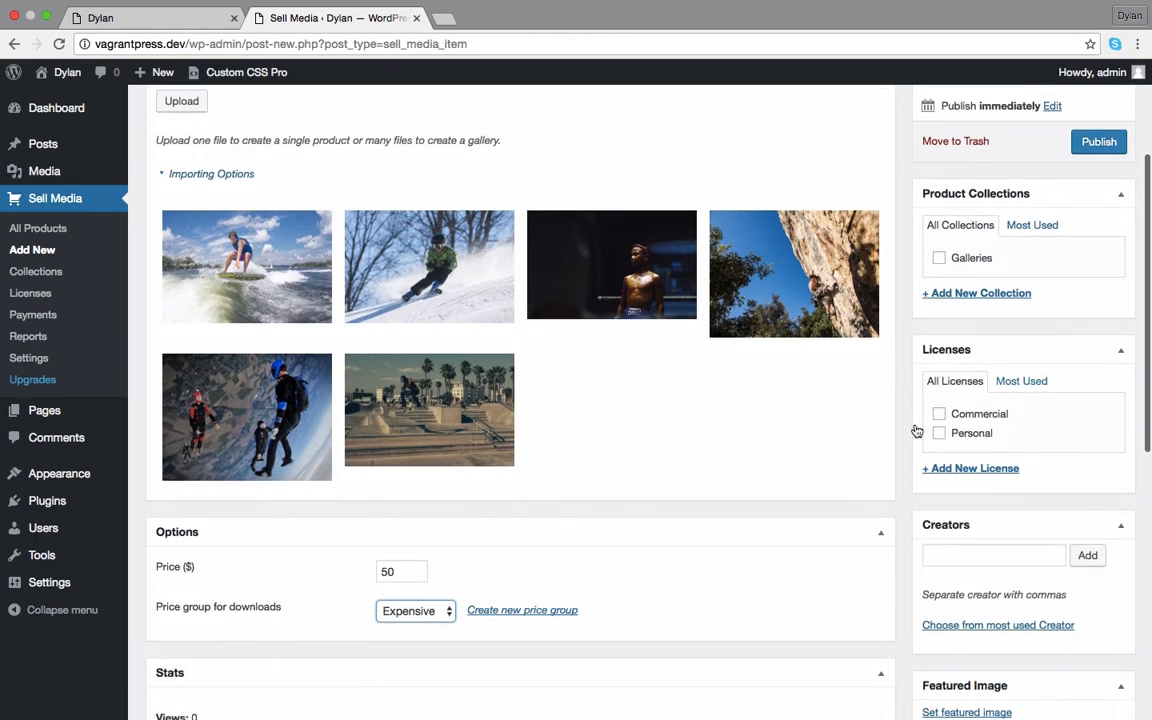
scroll(1047, 352, up, 5)
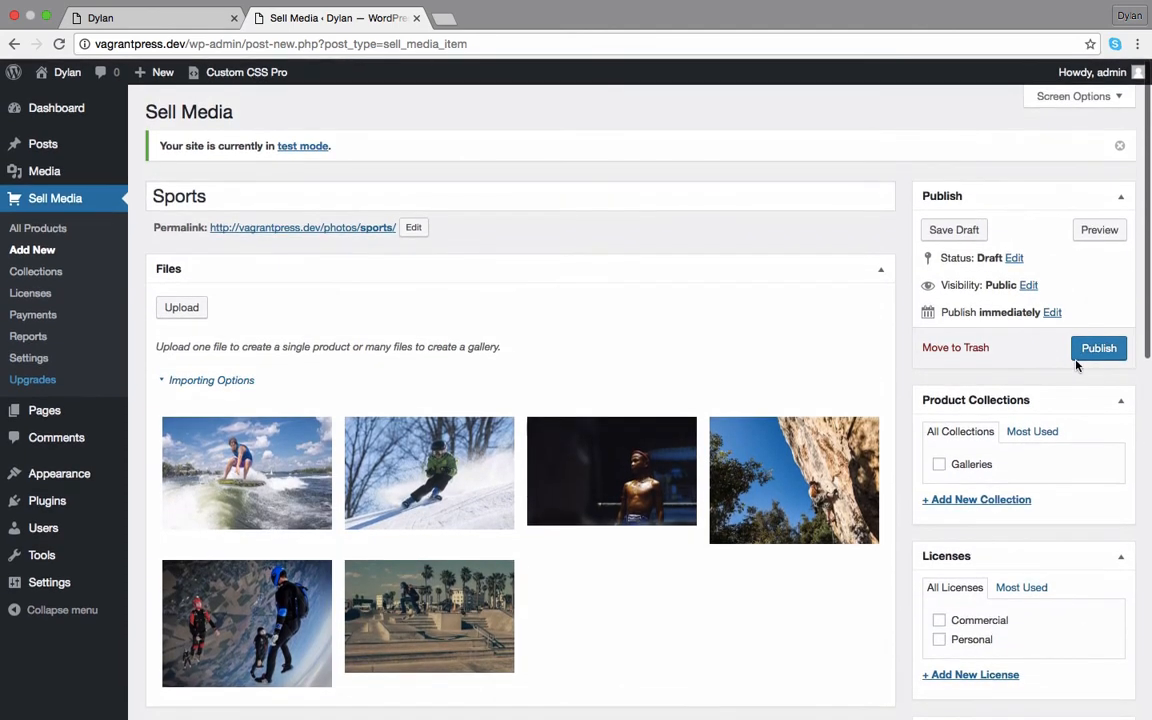
click(1095, 349)
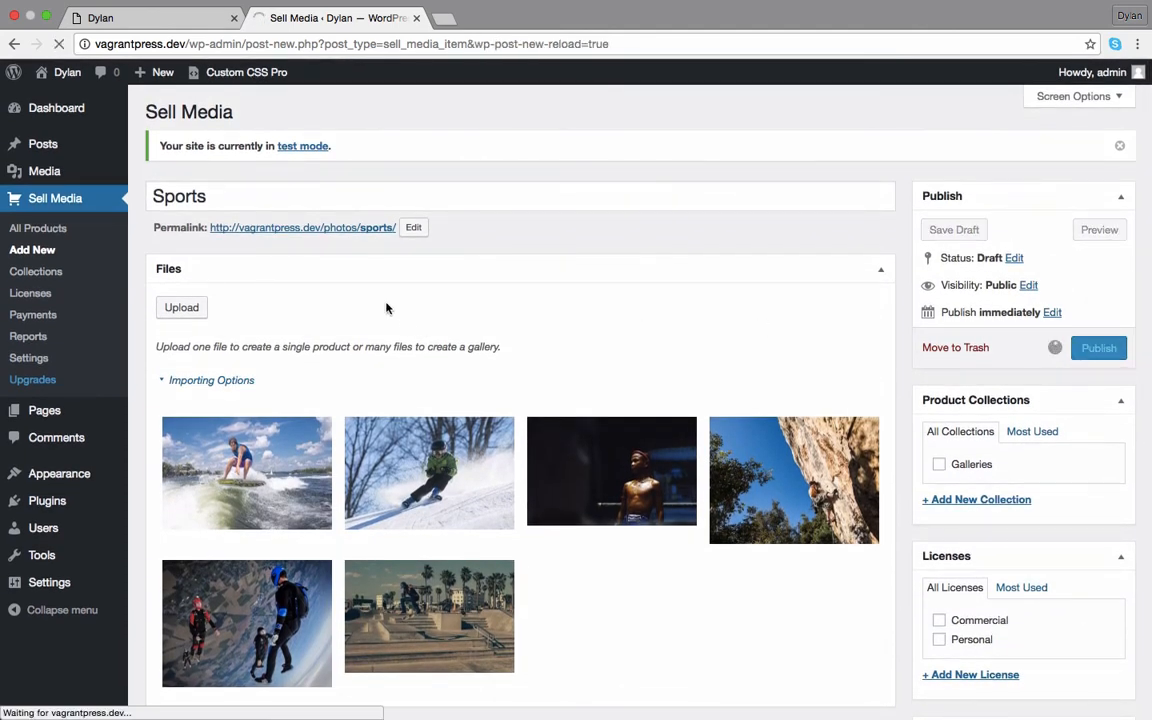
click(52, 231)
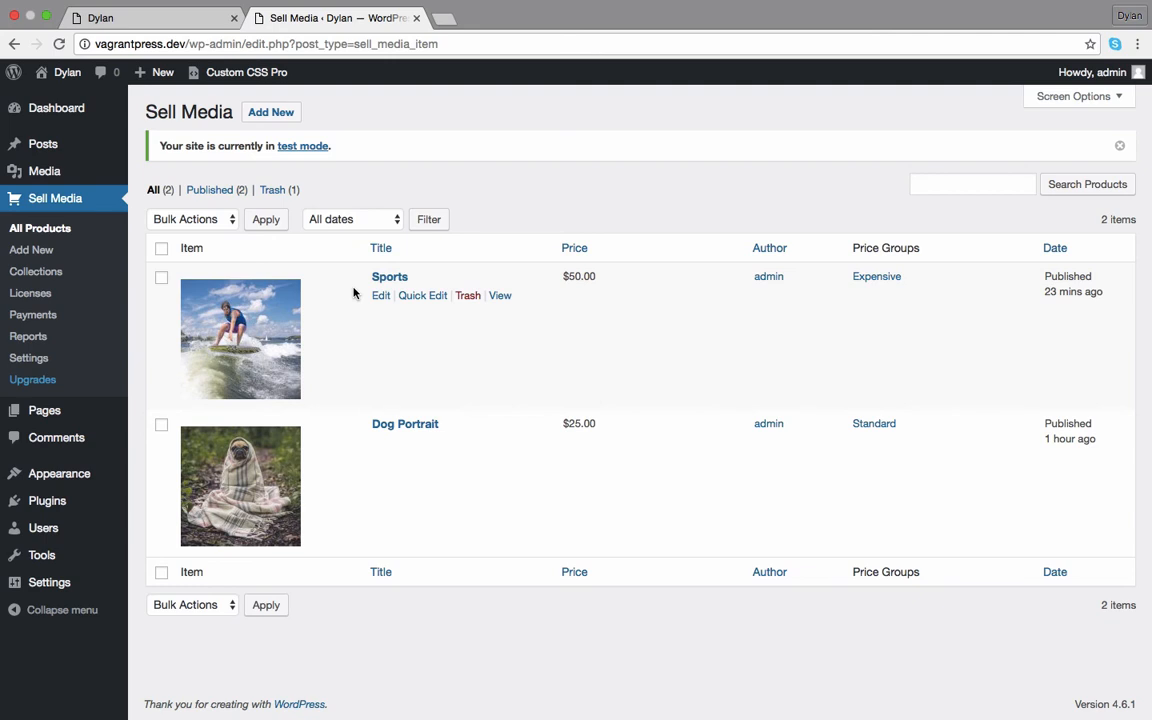
Step: Create a navigation menu named Main Menu, assign it to the Primary Menu theme location and save it
mouse_move(95, 473)
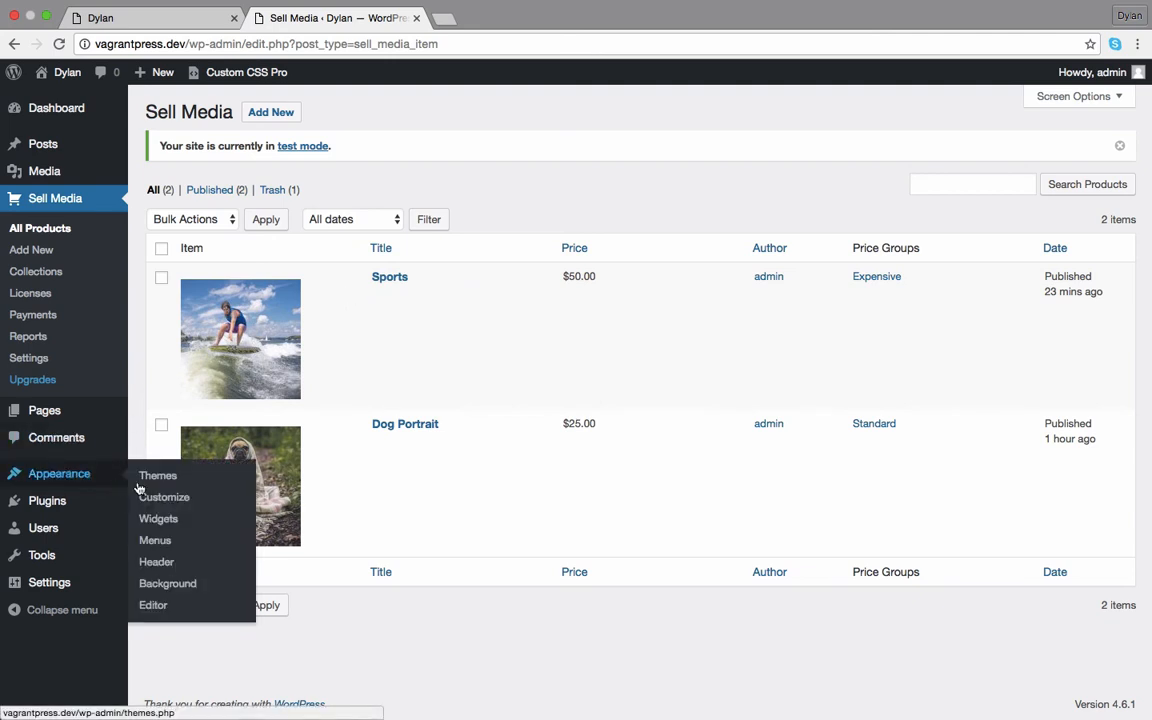
click(156, 540)
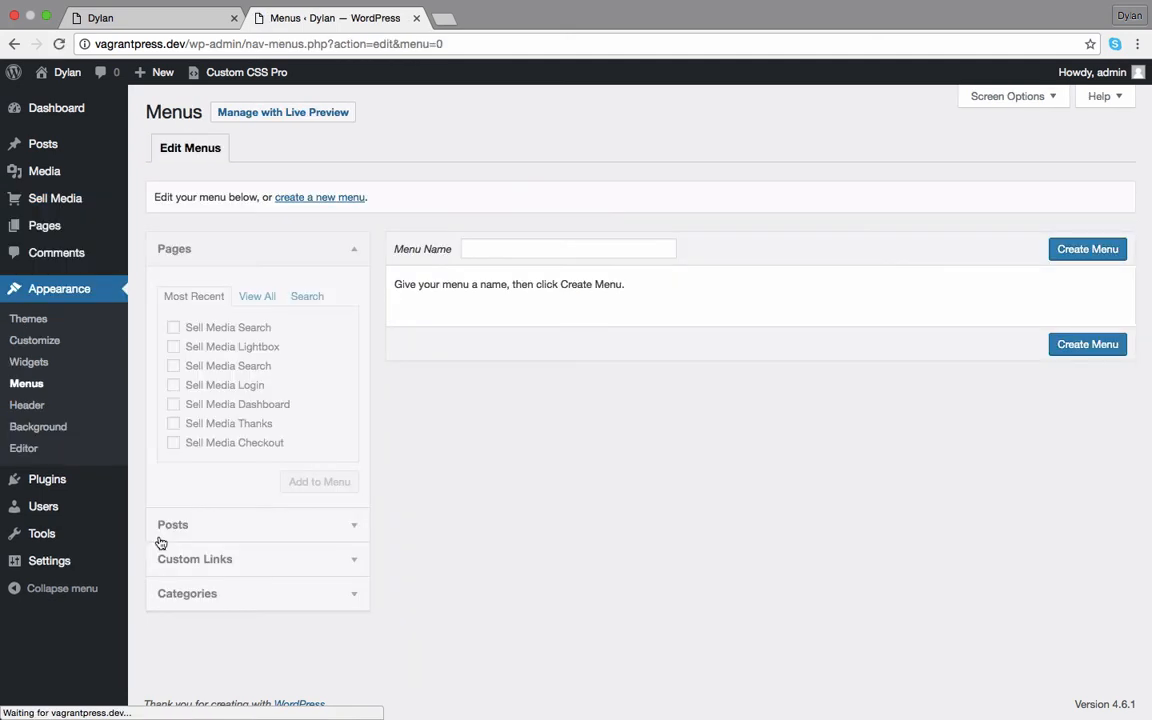
click(504, 251)
text(Mia)
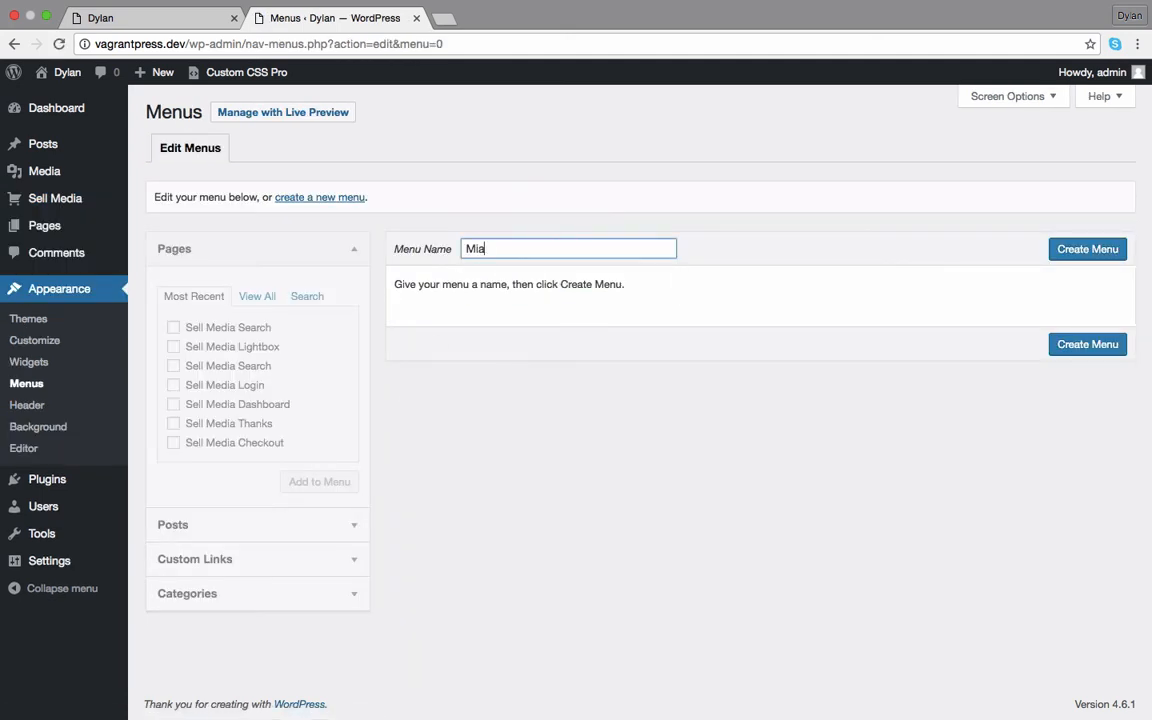
key(BackSpace)
key(BackSpace)
key(BackSpace)
key(BackSpace)
text(ain)
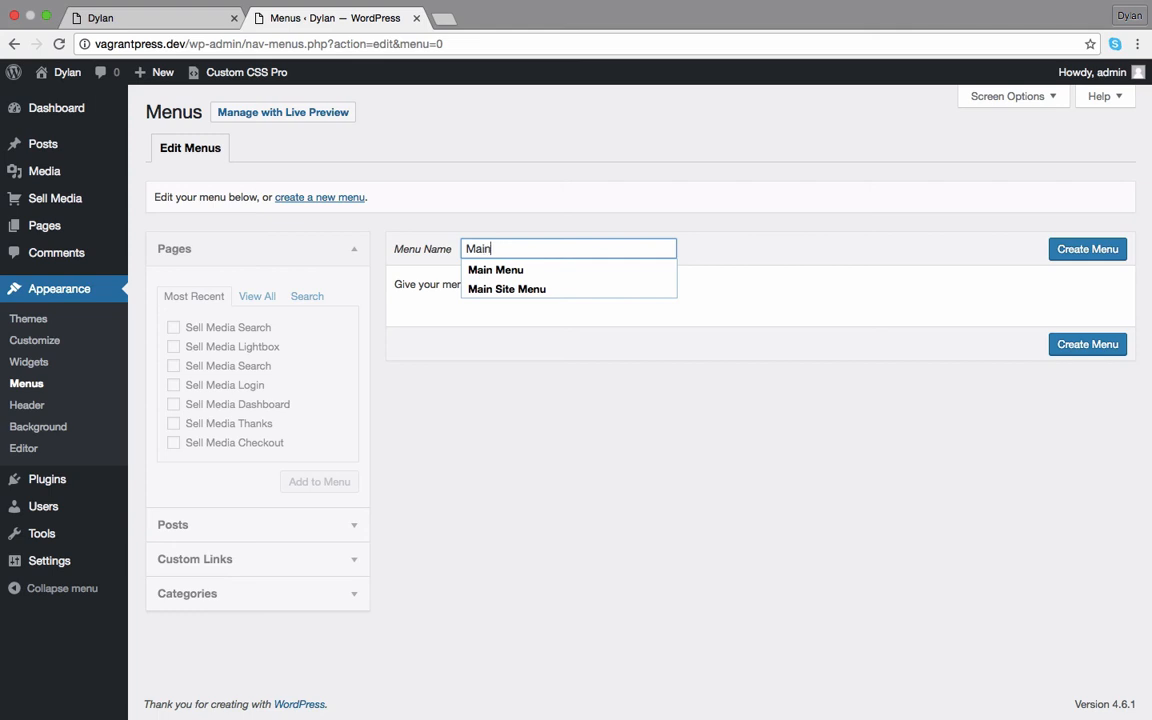
text( Menu)
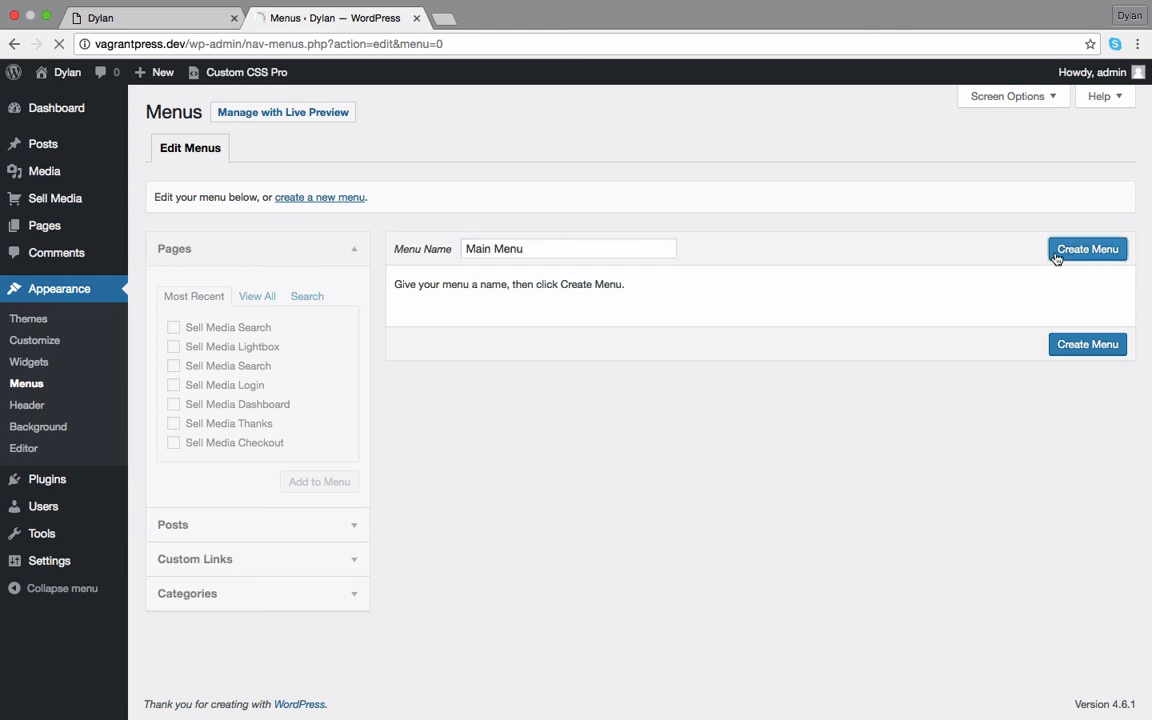
click(1054, 254)
click(533, 426)
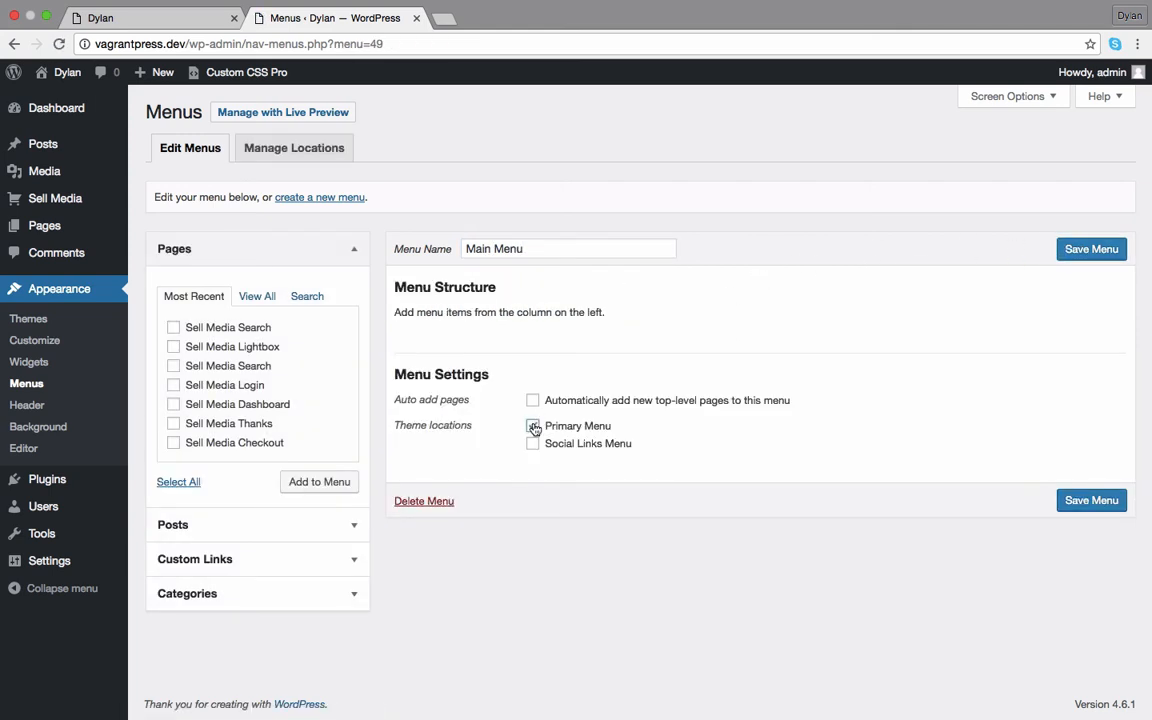
click(1094, 252)
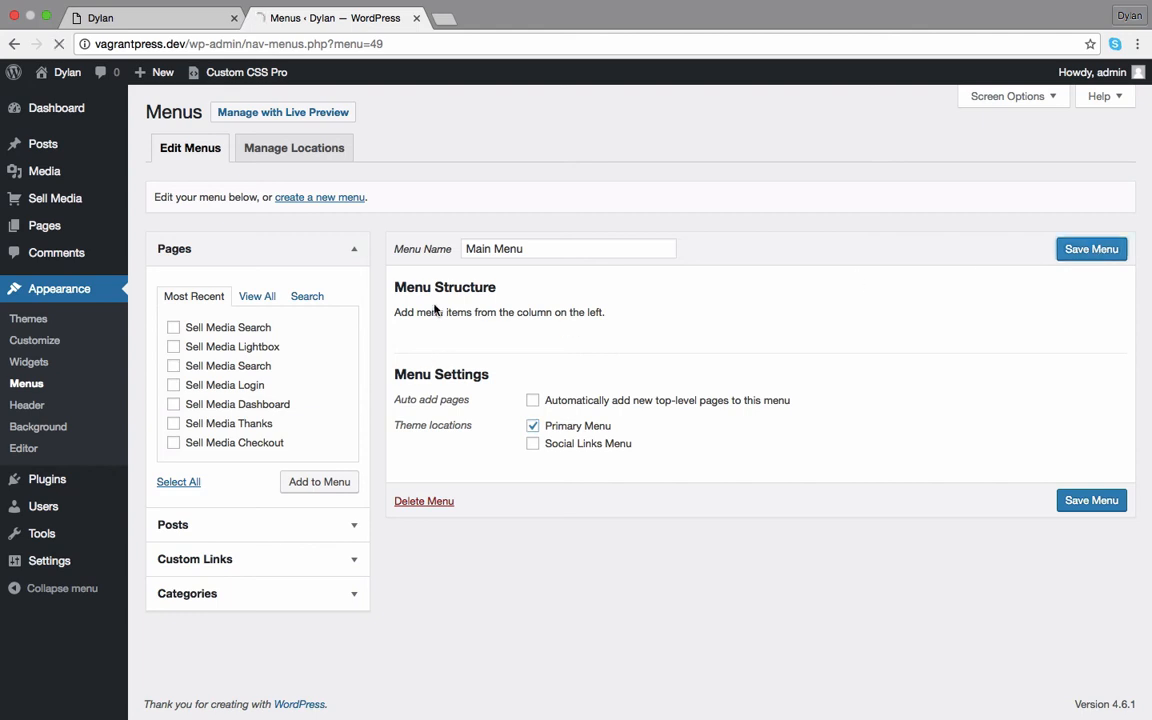
Step: Add all seven Sell Media pages, from Search and Lightbox through Thanks and Checkout, to Main Menu and save it
click(173, 374)
click(174, 393)
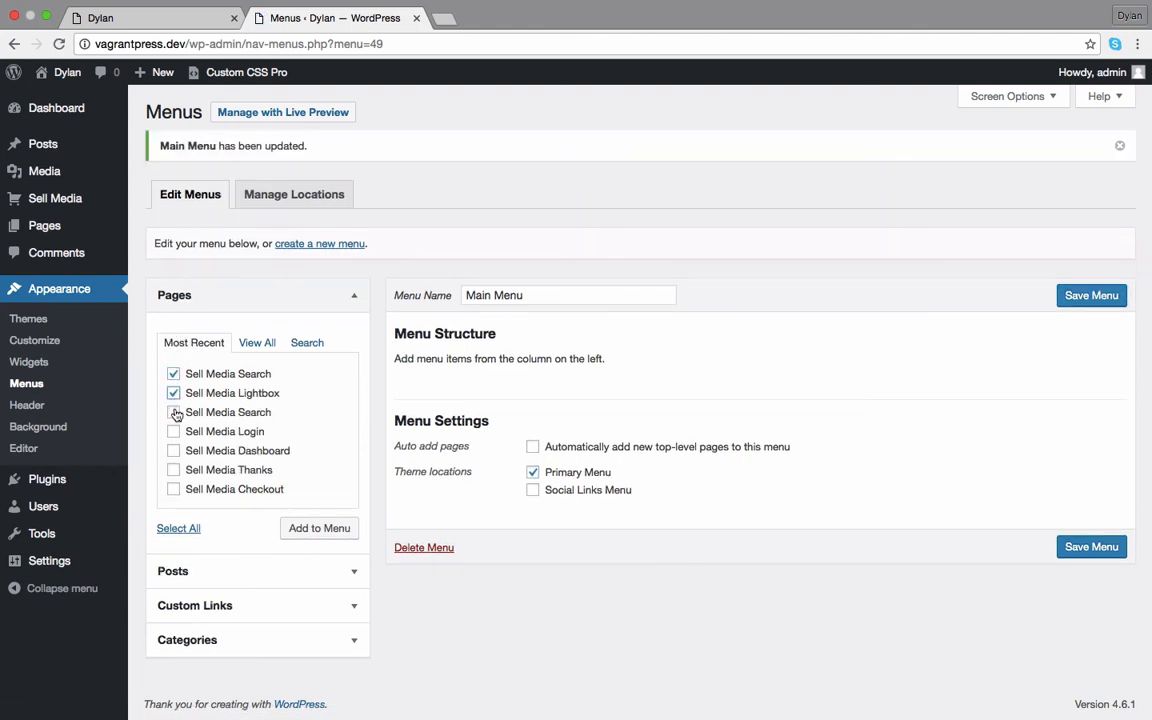
click(174, 412)
click(174, 451)
click(174, 431)
click(174, 470)
click(174, 489)
click(338, 531)
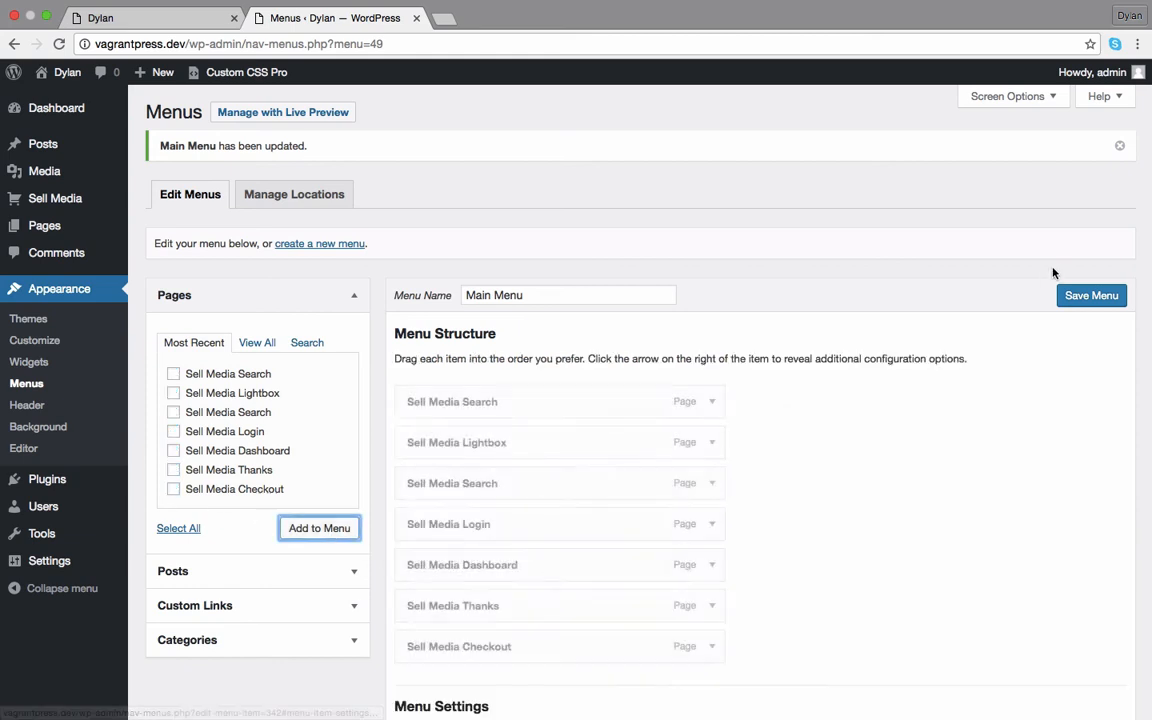
click(1088, 295)
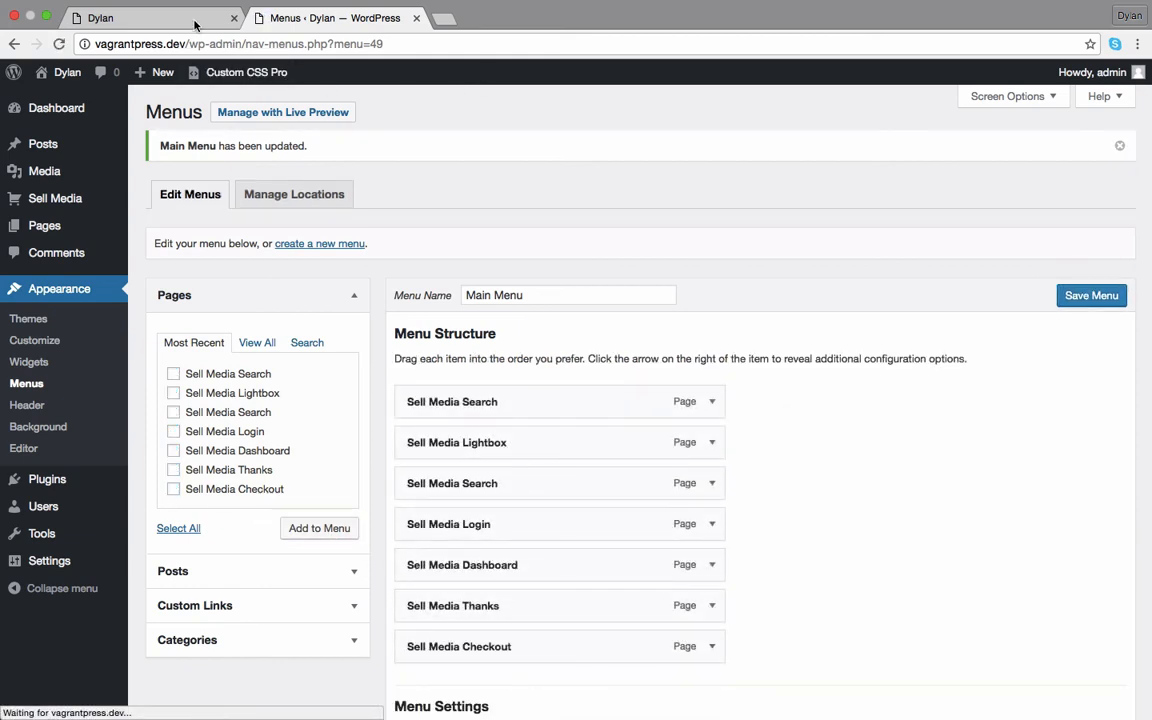
Step: Reload the site's front end to check the new menu and view the first Sell Media Search page
click(166, 26)
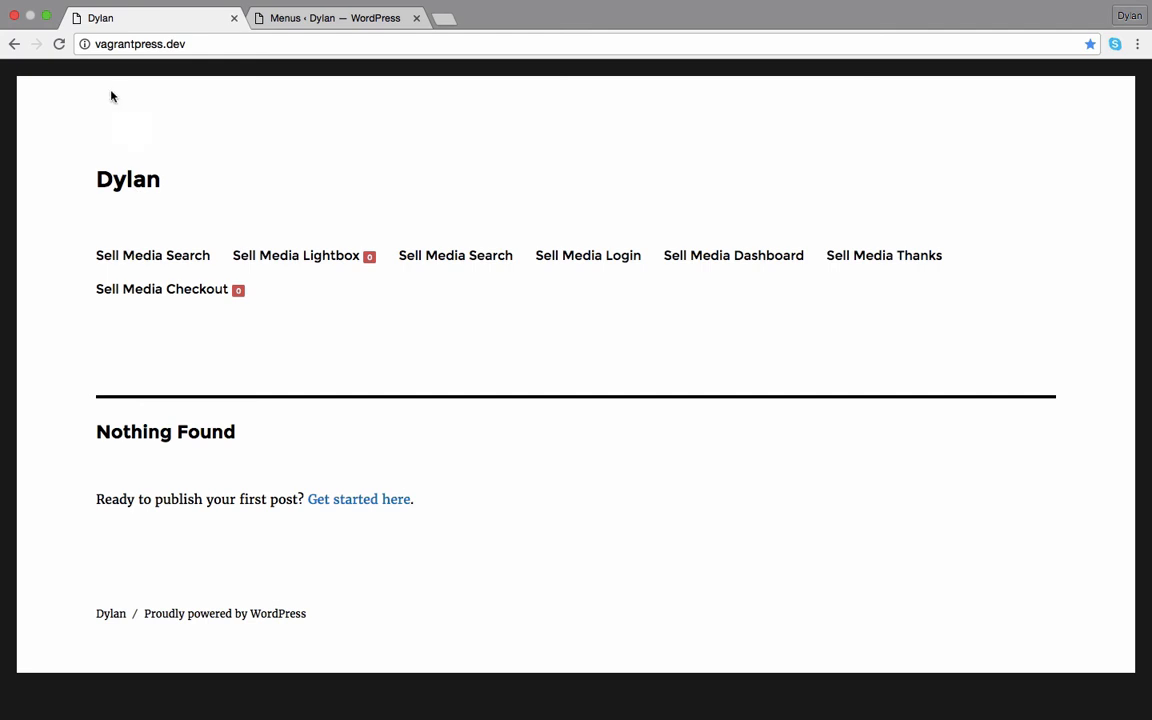
click(59, 44)
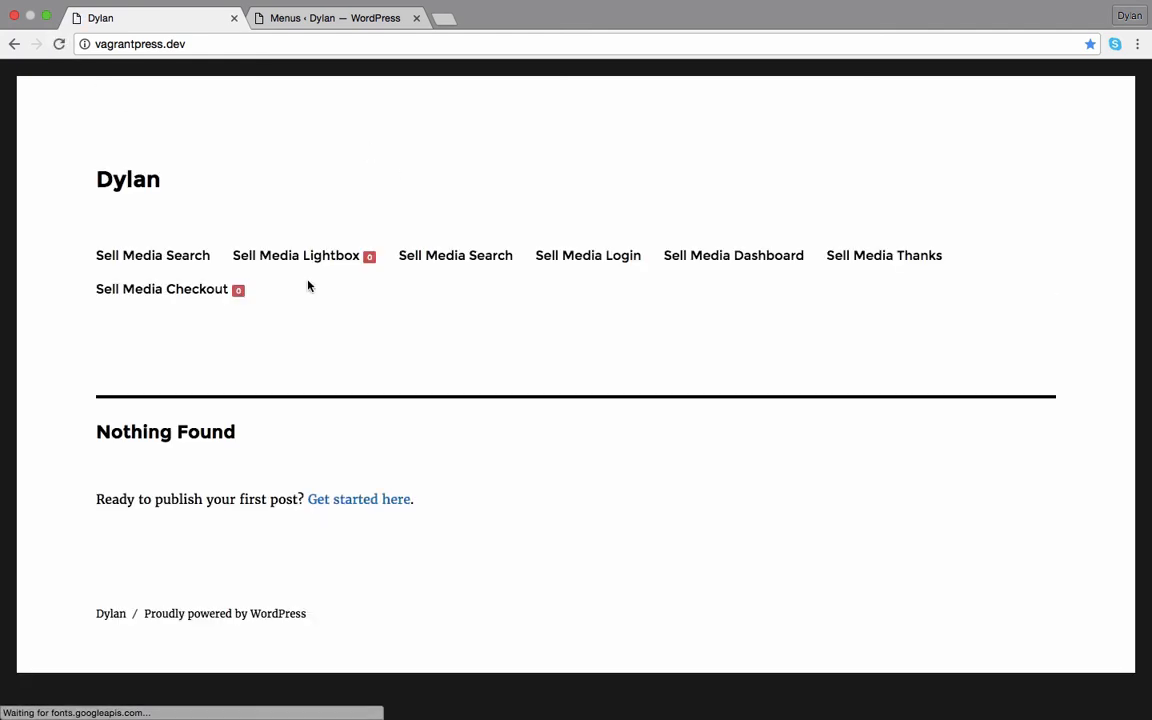
click(159, 258)
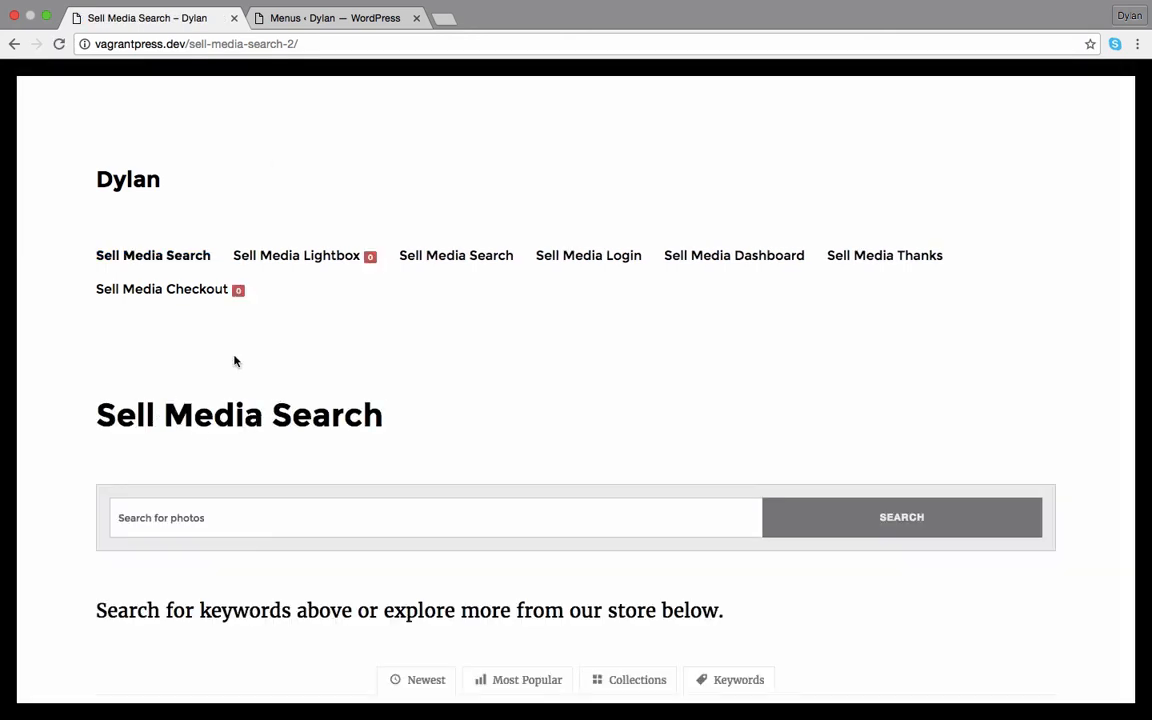
Step: Rename the Sell Media Checkout page as Checkout and update it
click(300, 19)
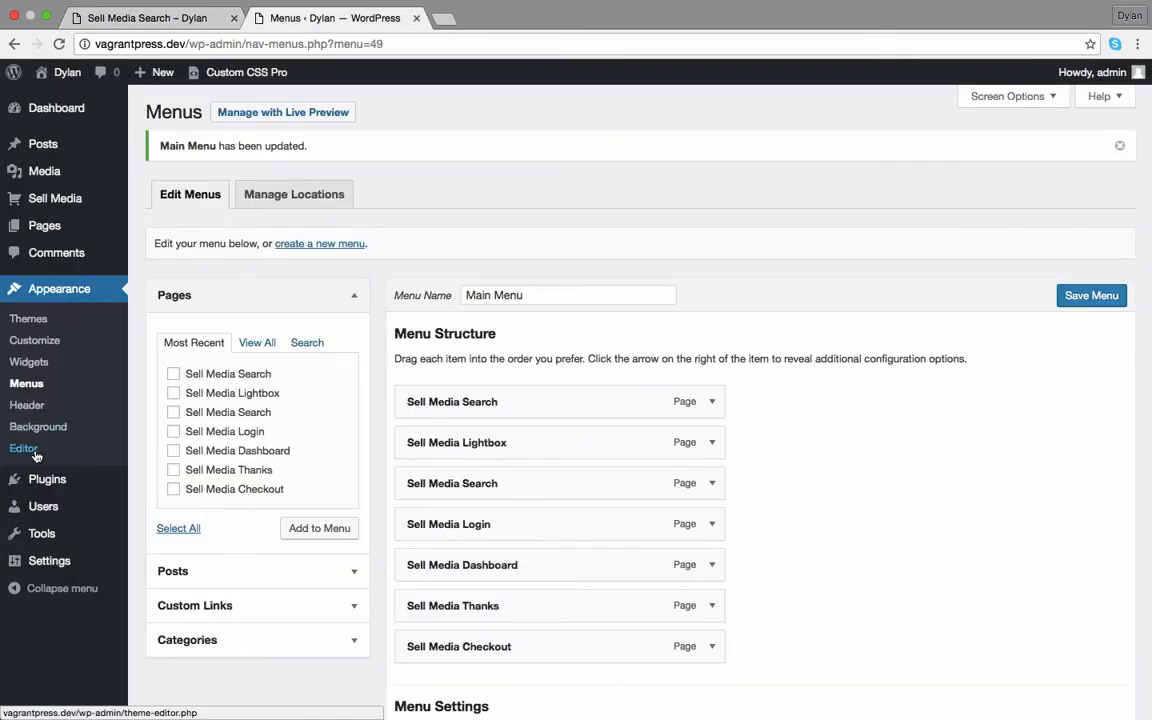
click(45, 229)
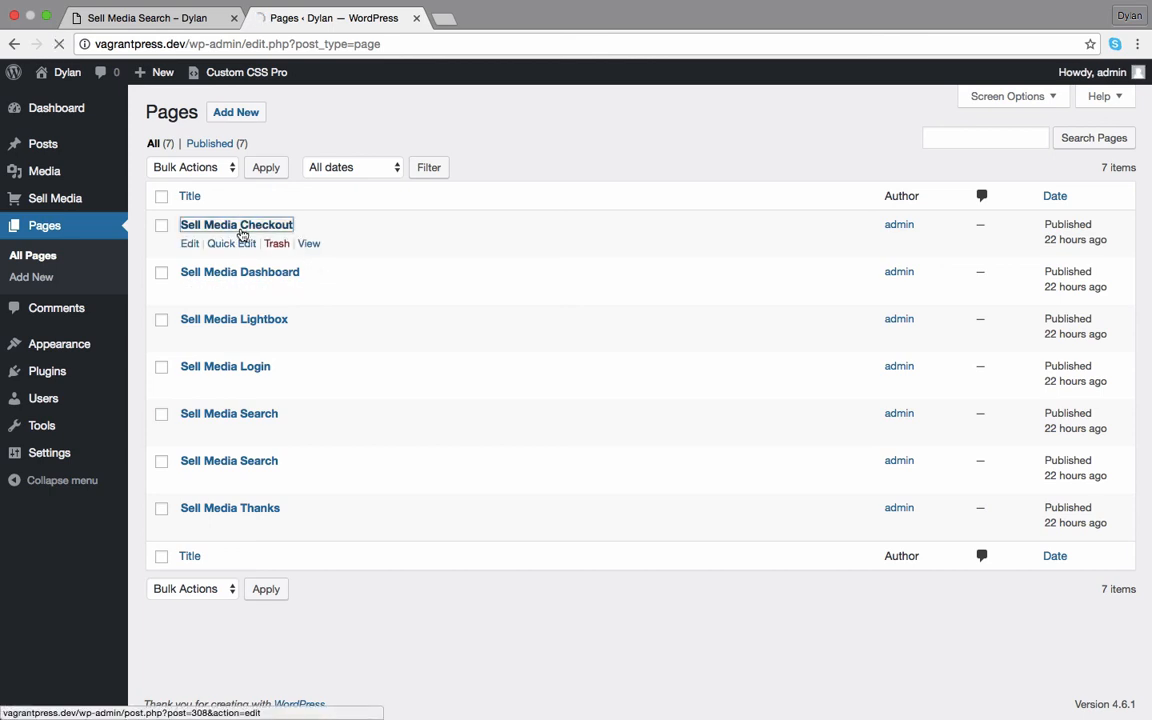
click(241, 228)
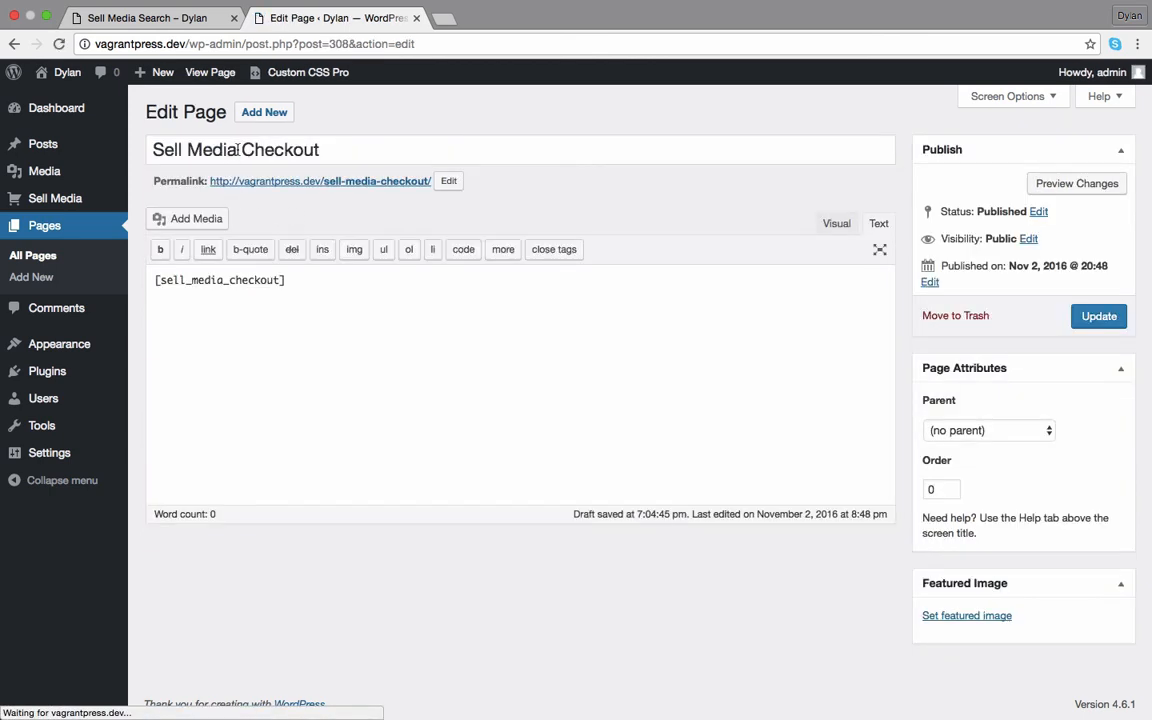
drag(240, 149, 151, 146)
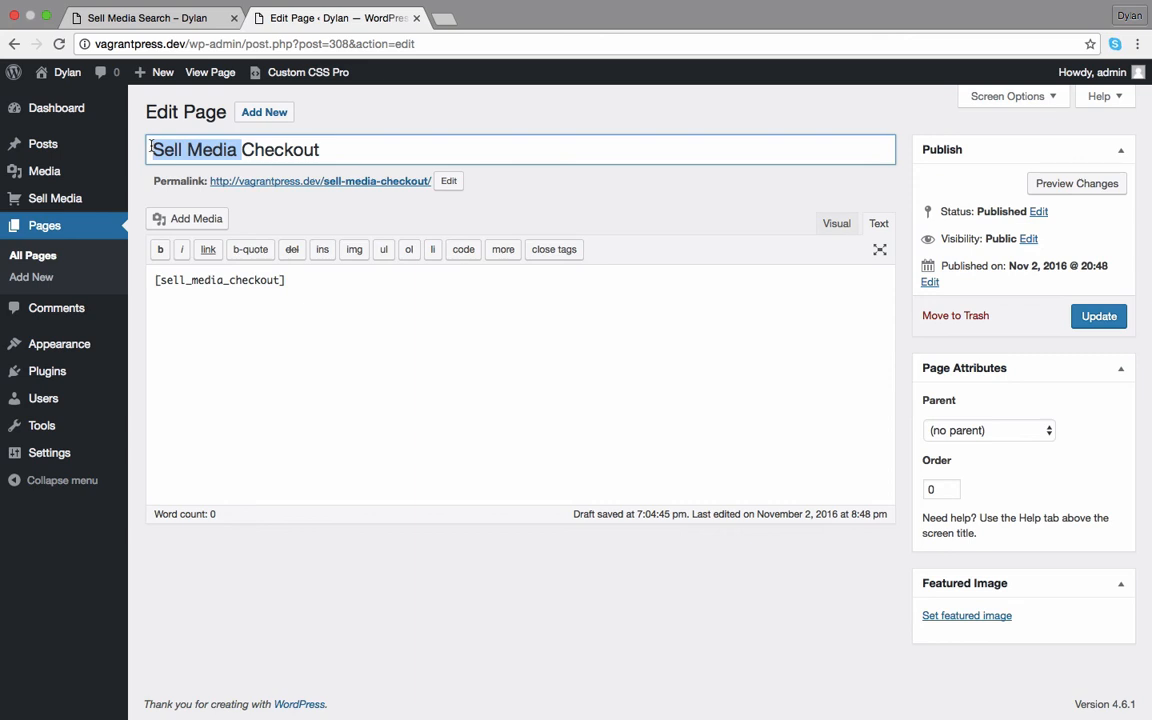
key(BackSpace)
click(1100, 318)
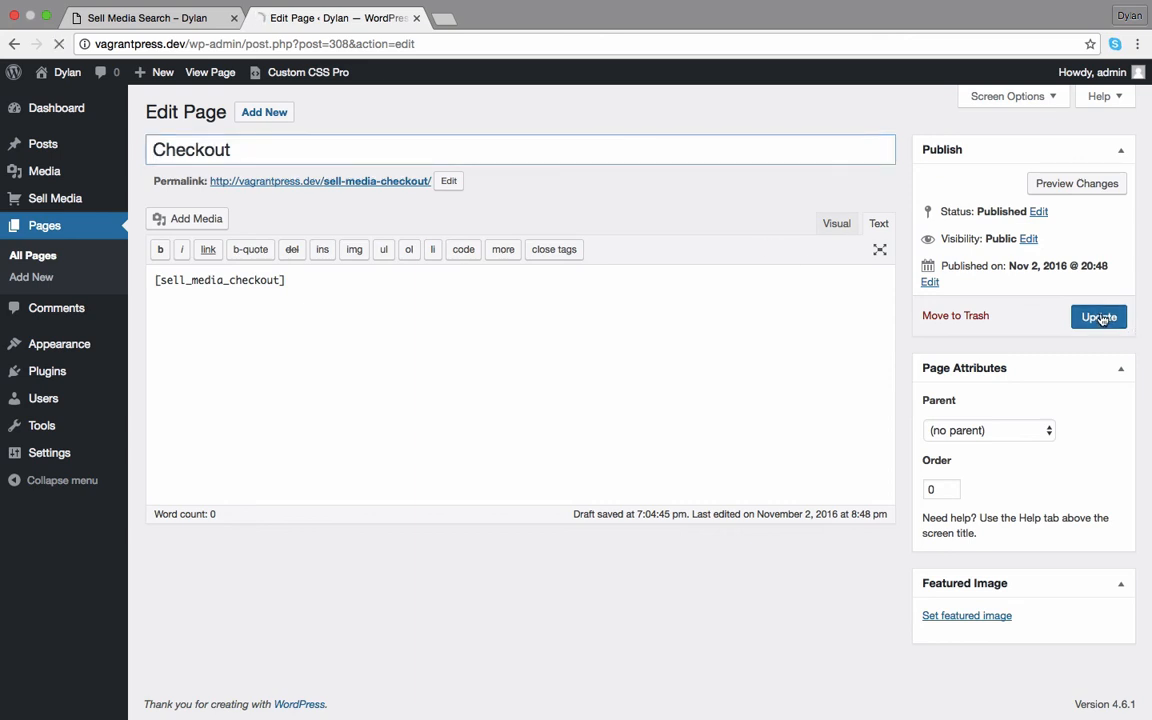
Step: Reload the site's front end to check the renamed menu item and view the Checkout page
click(131, 20)
click(59, 44)
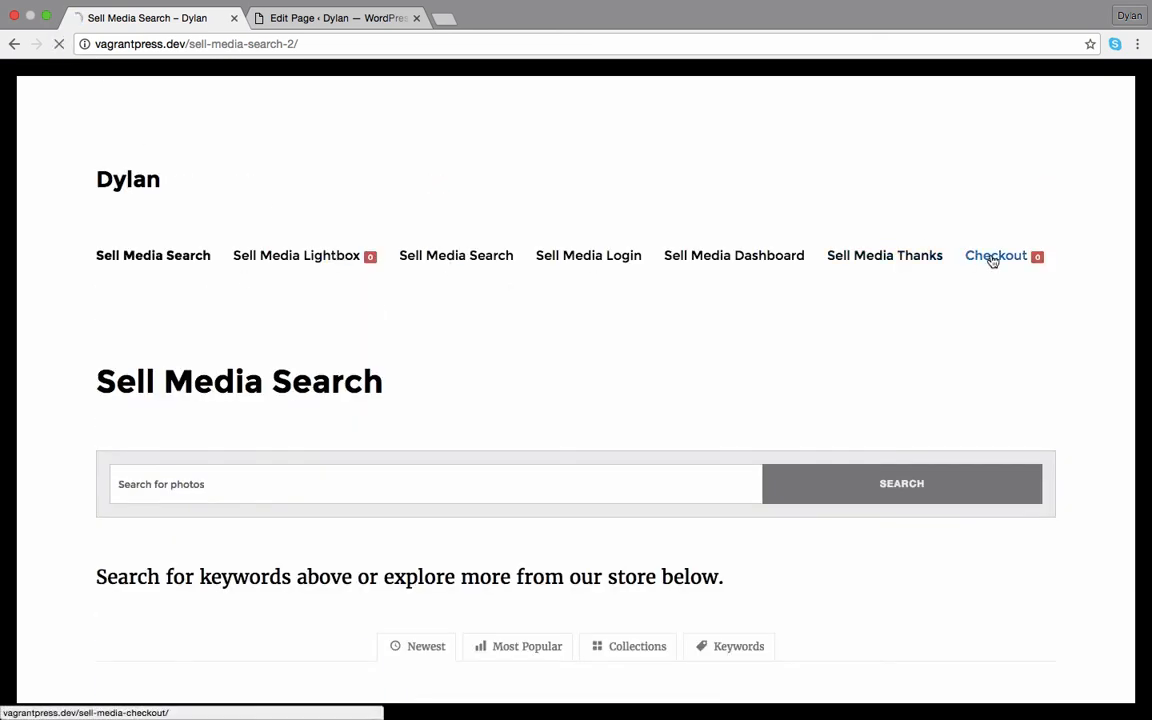
click(995, 257)
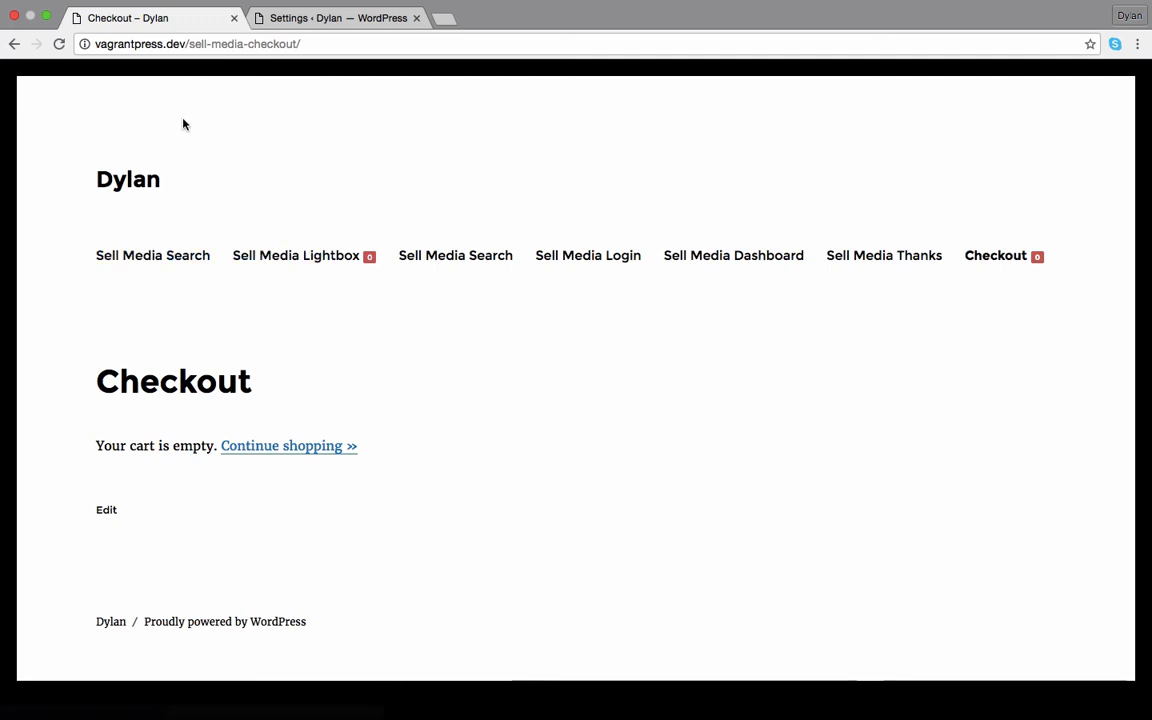
Step: View the product archive at vagrantpress.dev/items on the site's front end
drag(190, 44, 310, 43)
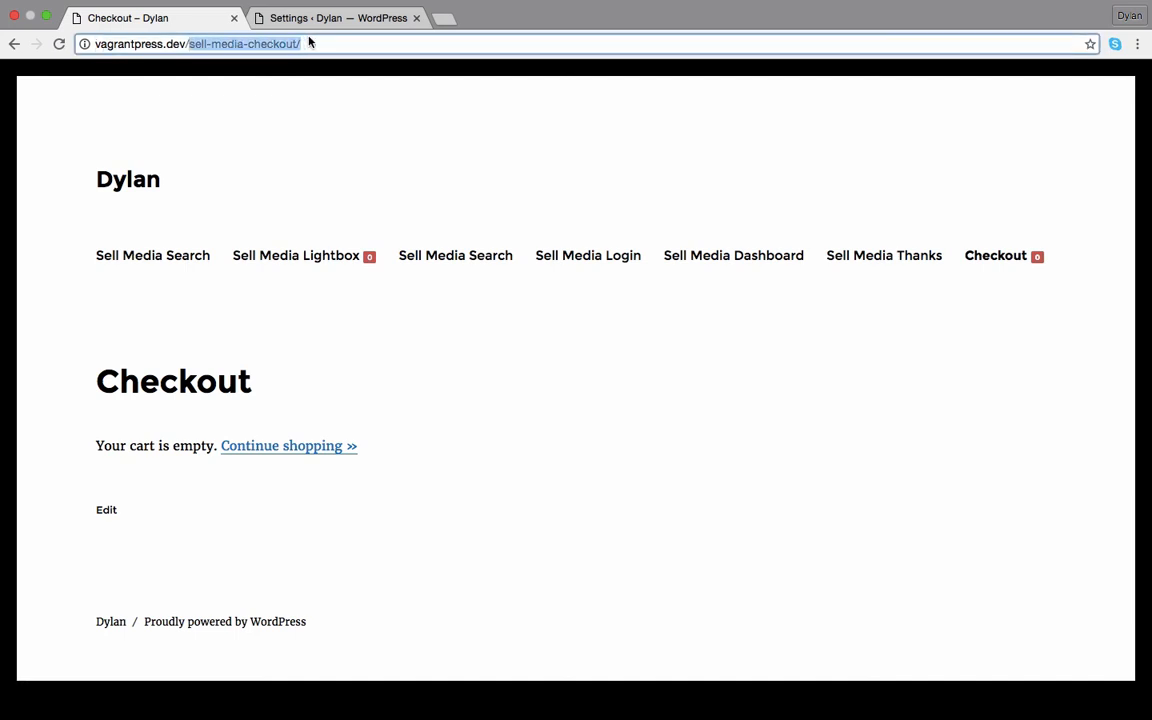
text(items)
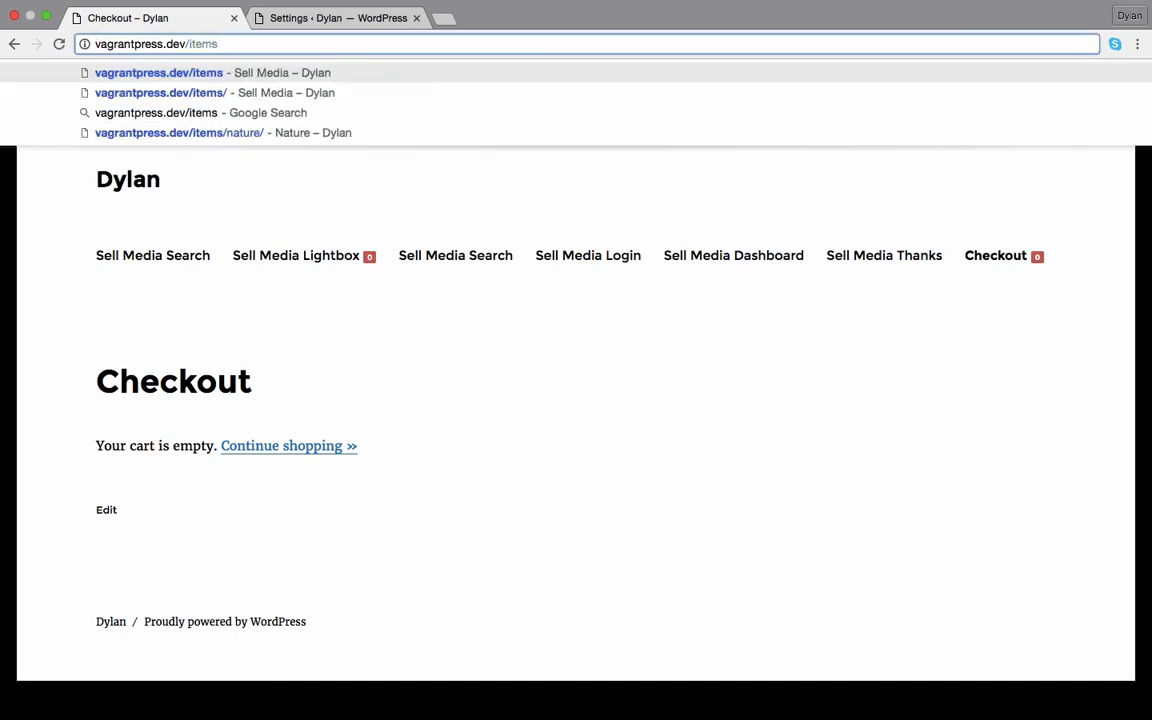
key(Return)
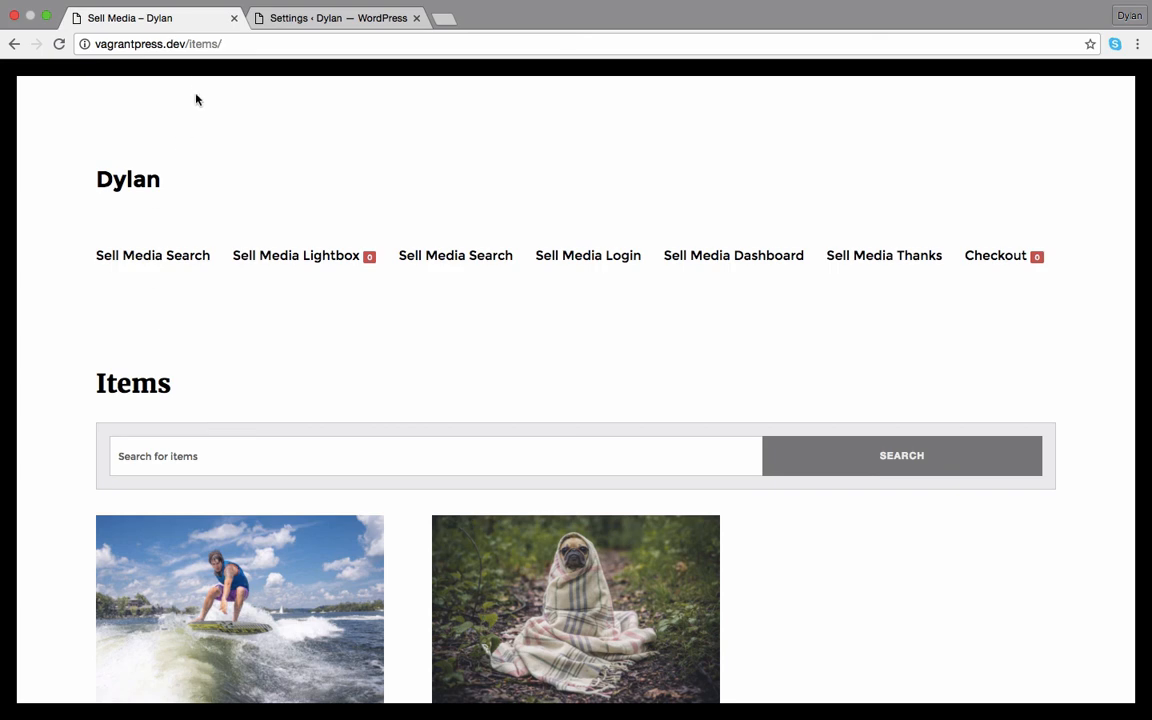
Step: Highlight the items slug in the archive's address and return to the Sell Media general settings
click(190, 44)
drag(190, 44, 239, 46)
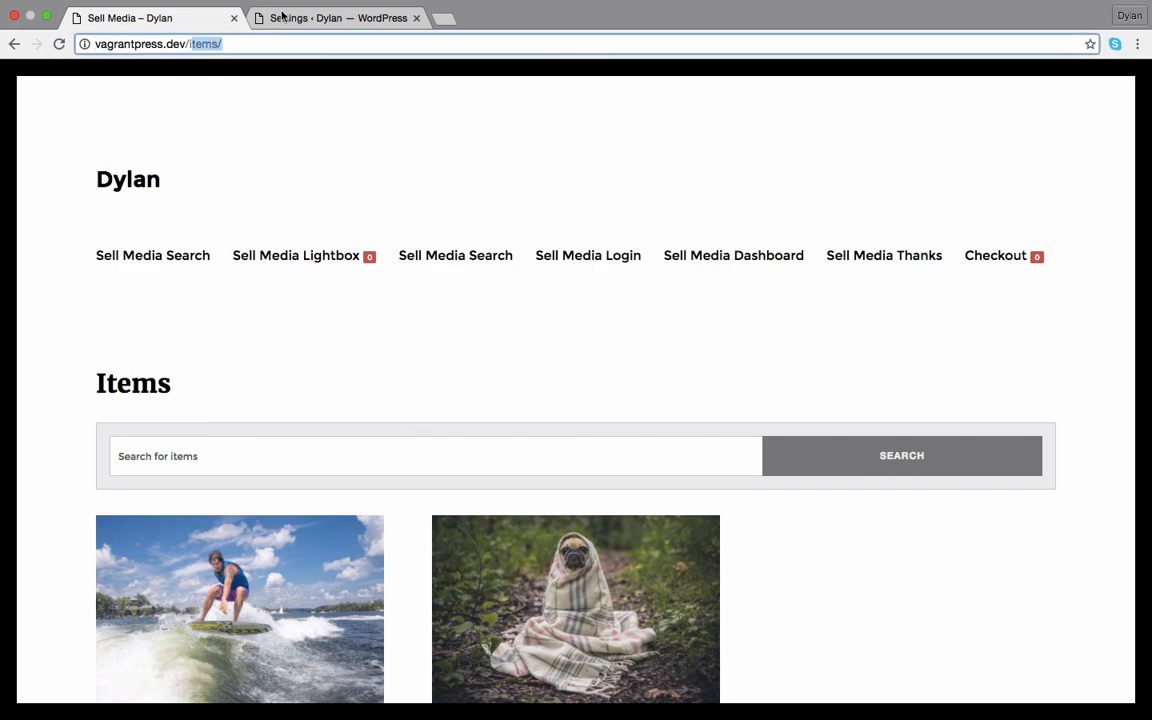
click(262, 17)
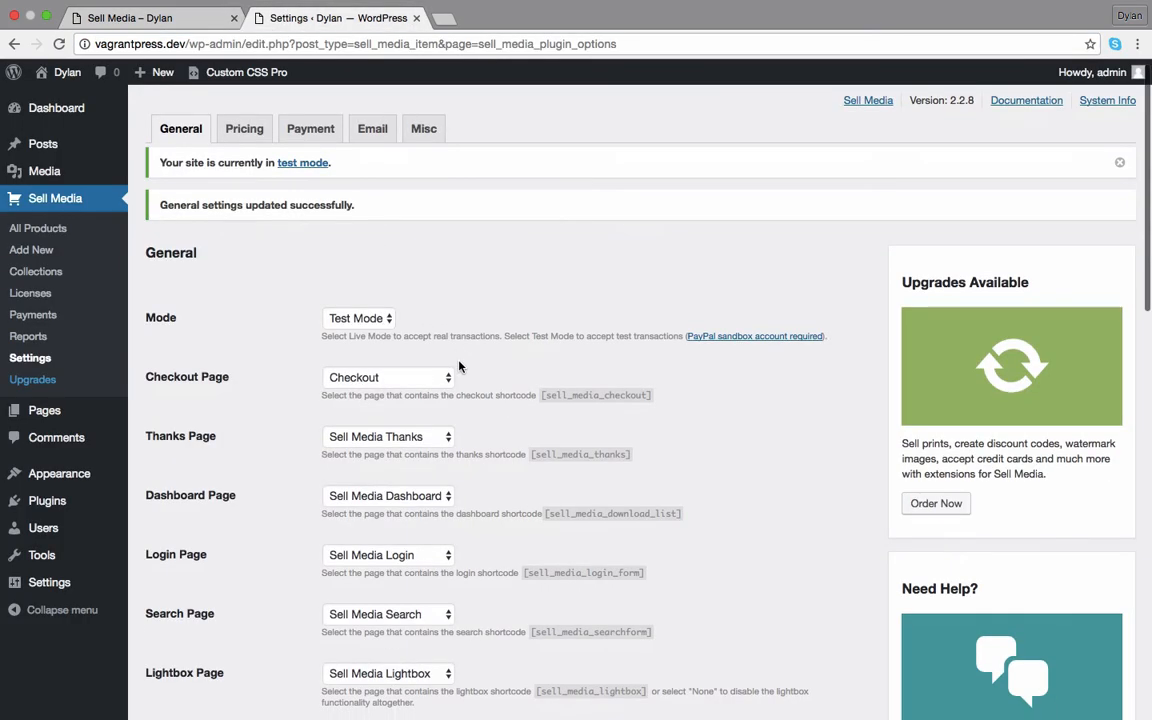
Step: Set the Post Type Slug to photos in the Sell Media general settings and save the settings
scroll(424, 342, down, 15)
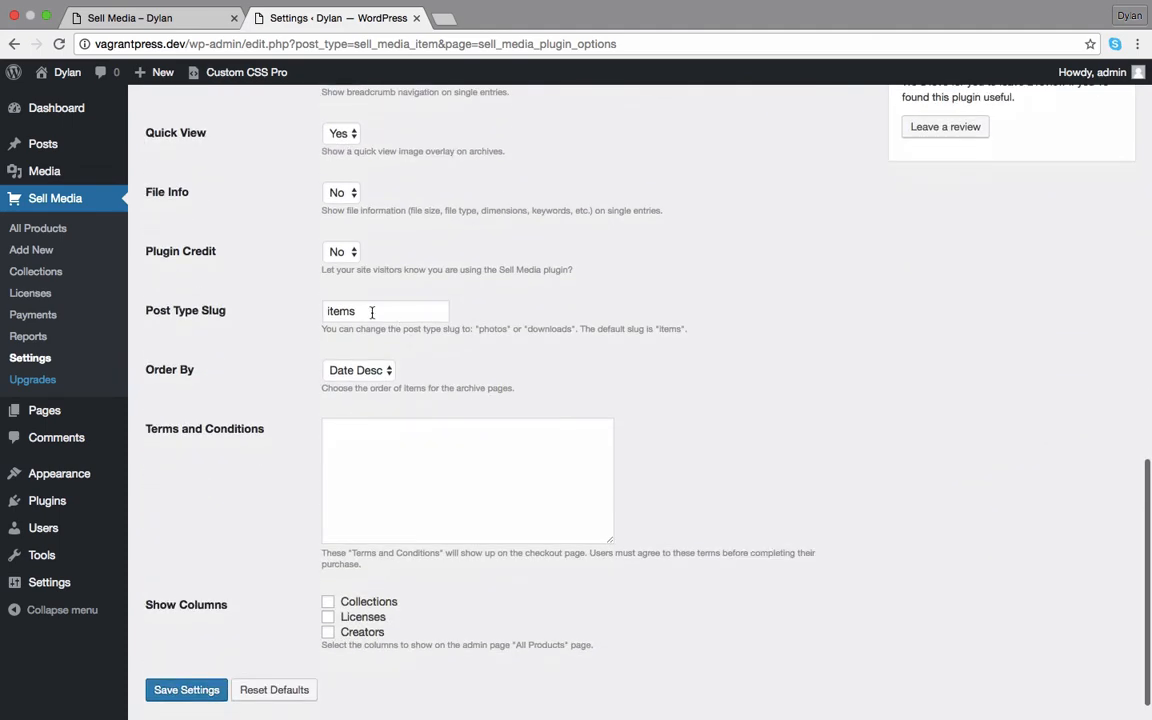
drag(358, 311, 303, 316)
text(photos)
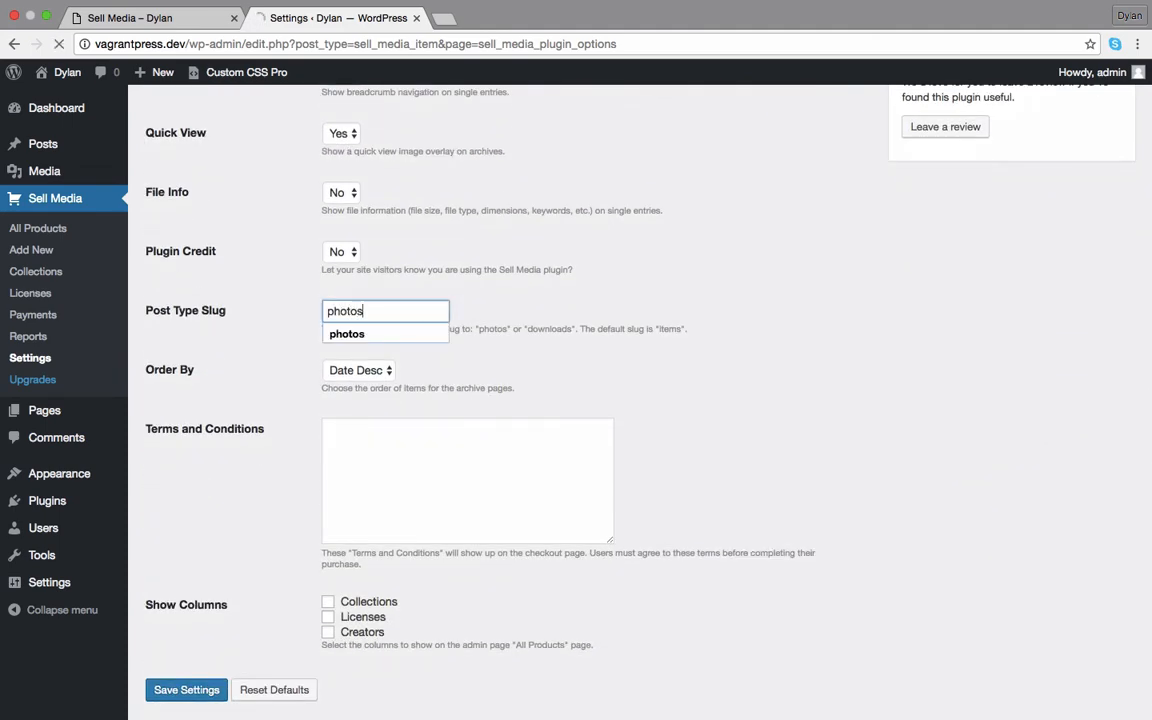
key(Return)
Step: View the product archive at its new address, vagrantpress.dev/photos, on the site's front end
click(154, 20)
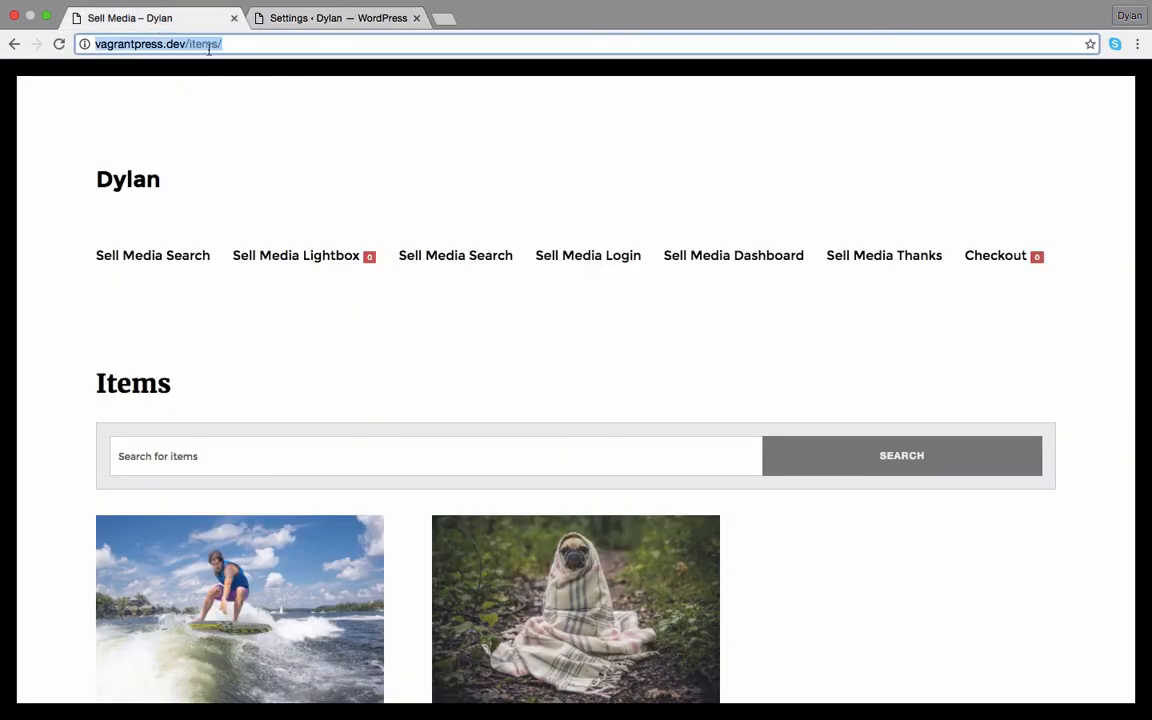
mouse_move(192, 47)
mouse_down()
mouse_move(231, 47)
mouse_move(193, 47)
mouse_up()
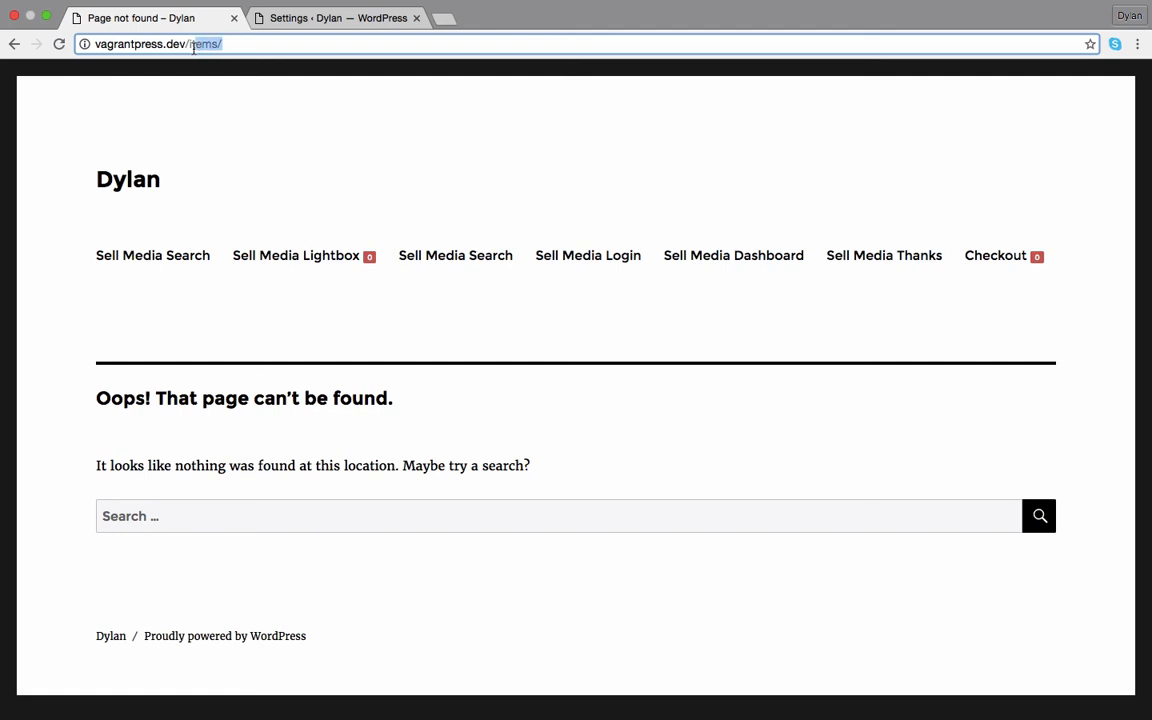
text(photos)
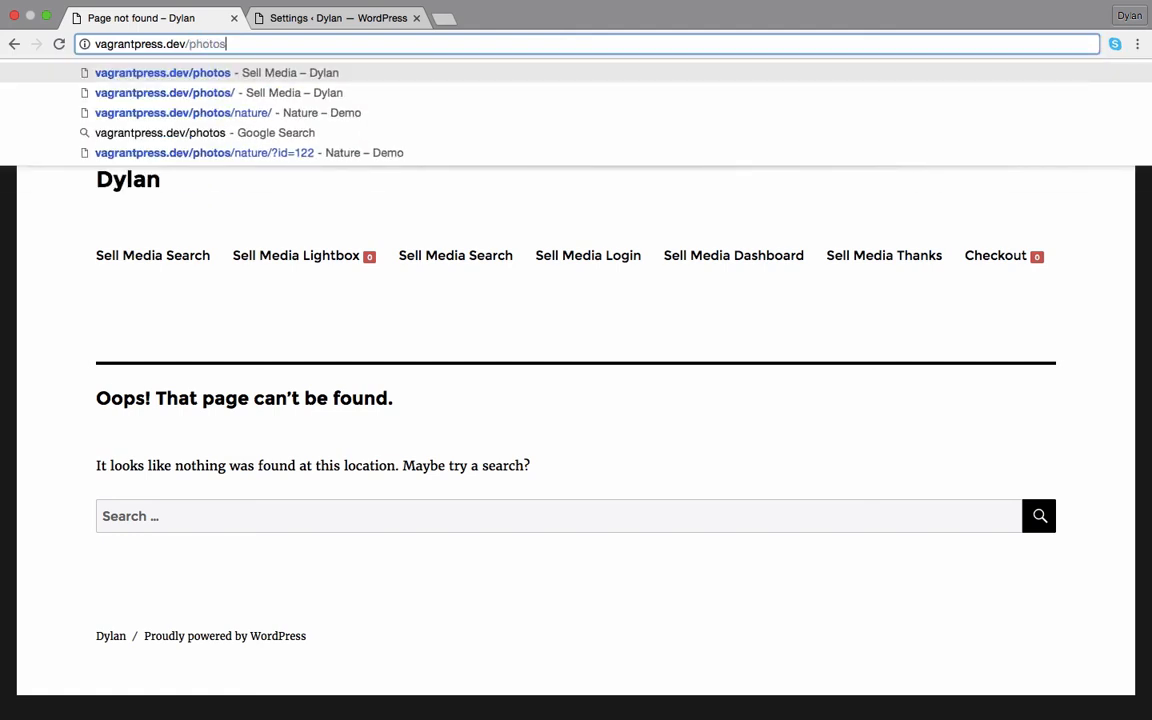
key(Return)
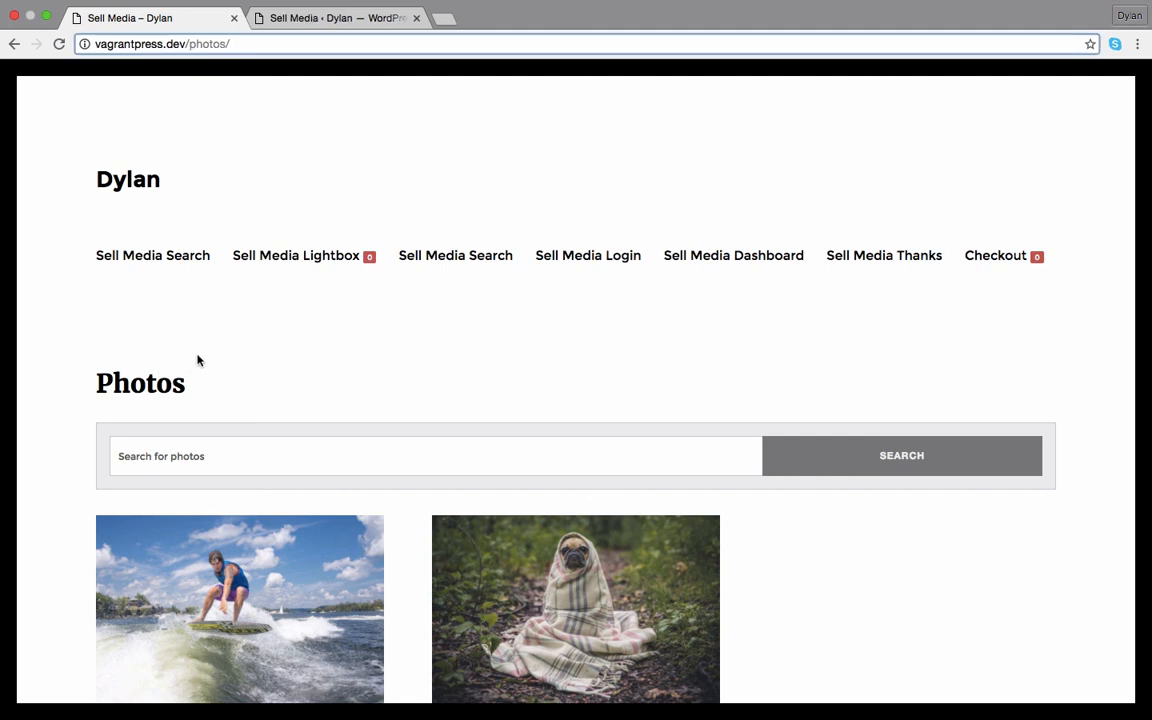
Step: Copy the photos archive's address and open the menu editor in the WordPress admin
triple_click(172, 44)
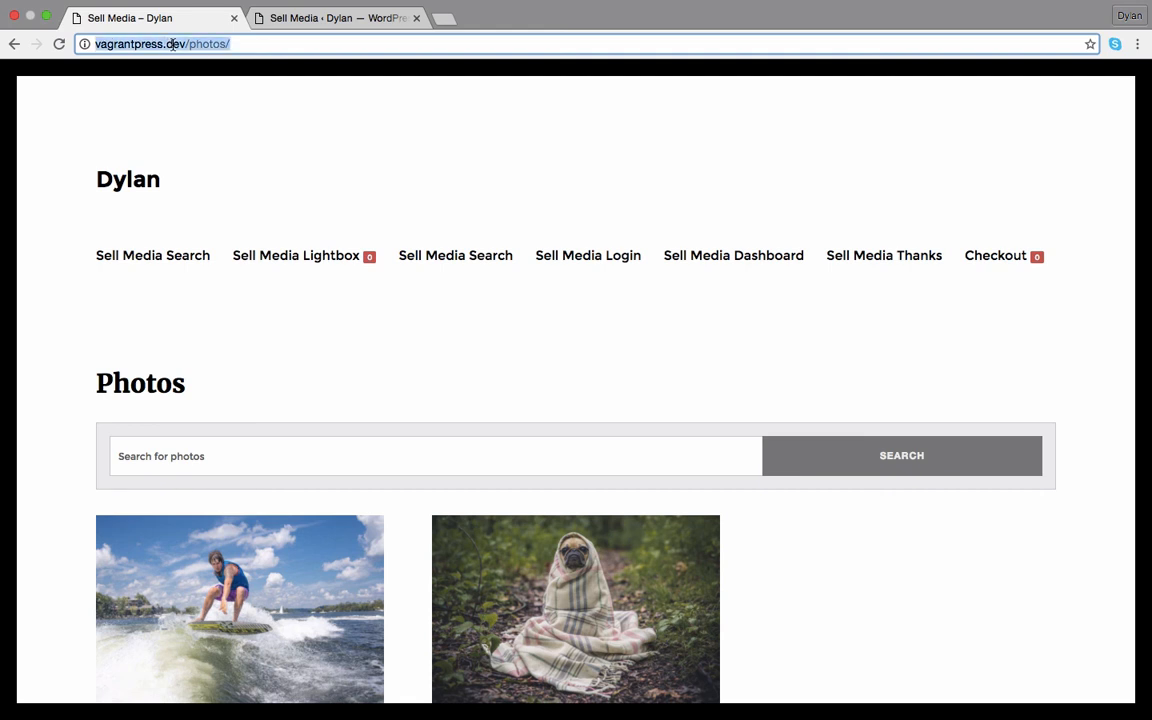
right_click(172, 44)
click(190, 67)
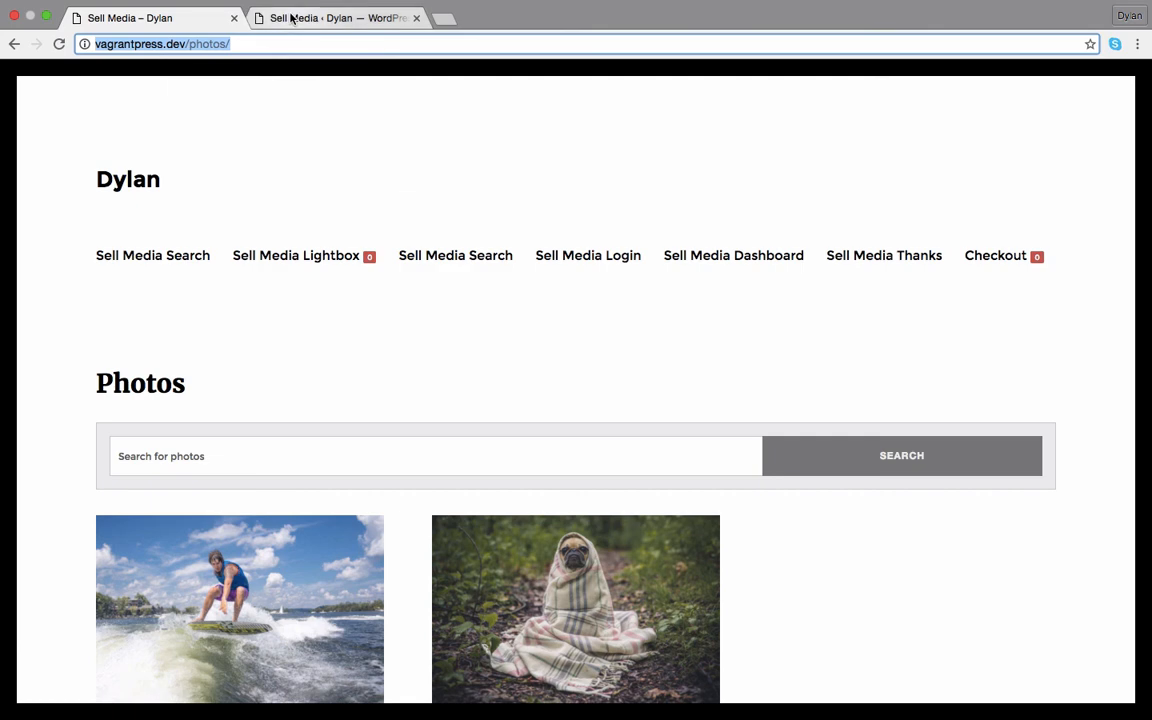
click(291, 19)
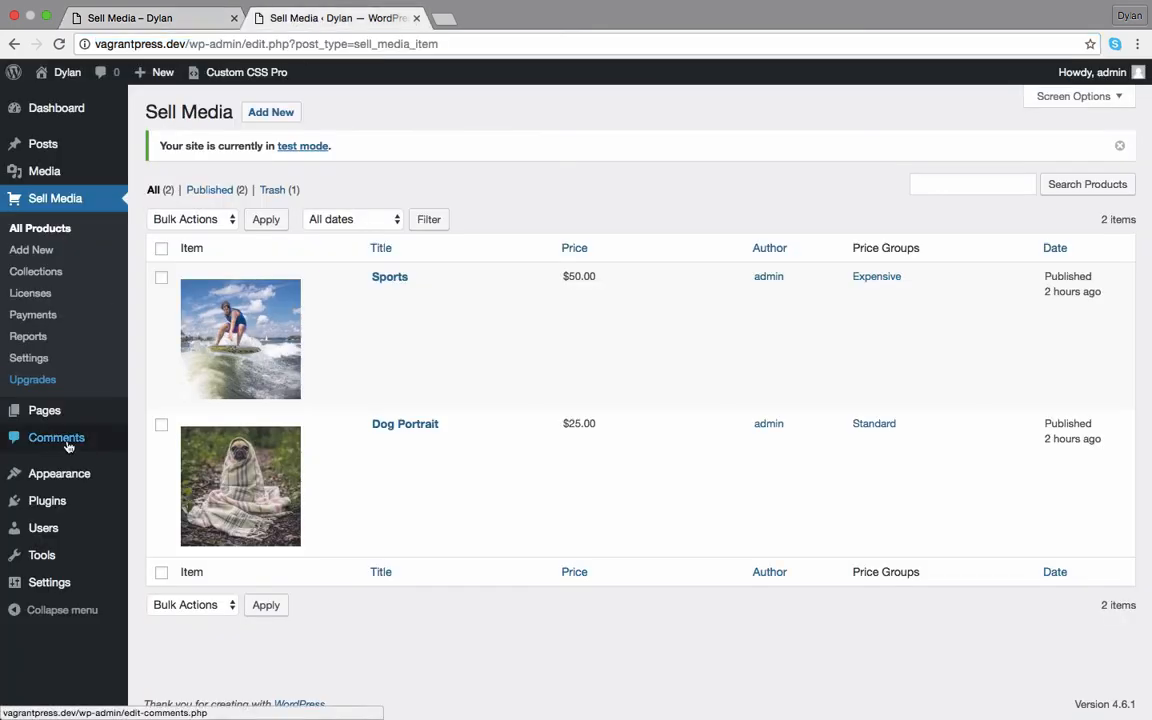
mouse_move(80, 475)
click(155, 540)
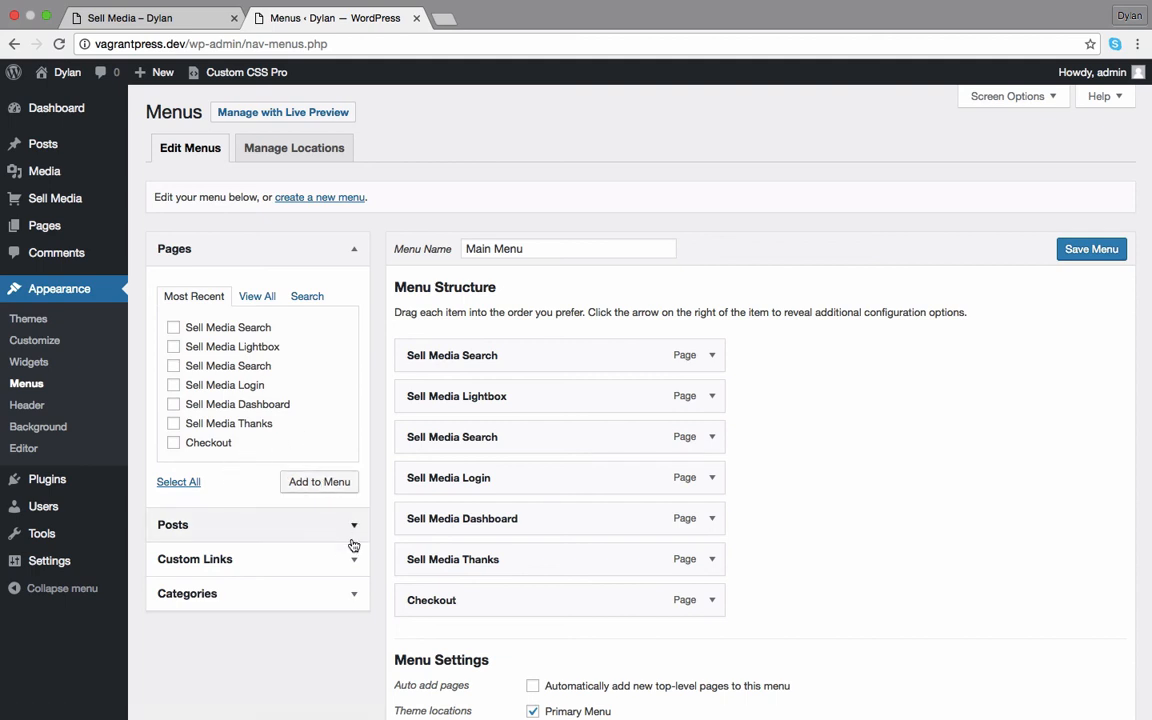
Step: Add a custom link named Photos with the copied archive address to the Main Menu and save the menu
click(353, 557)
click(270, 375)
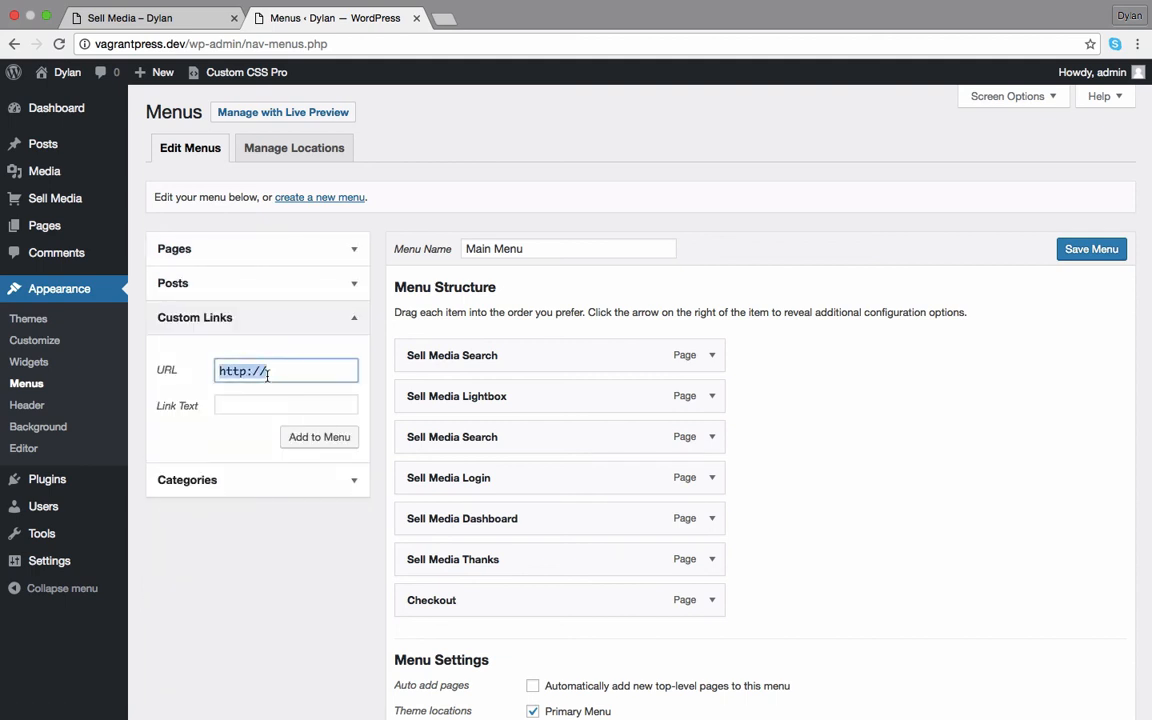
key(BackSpace)
right_click(235, 372)
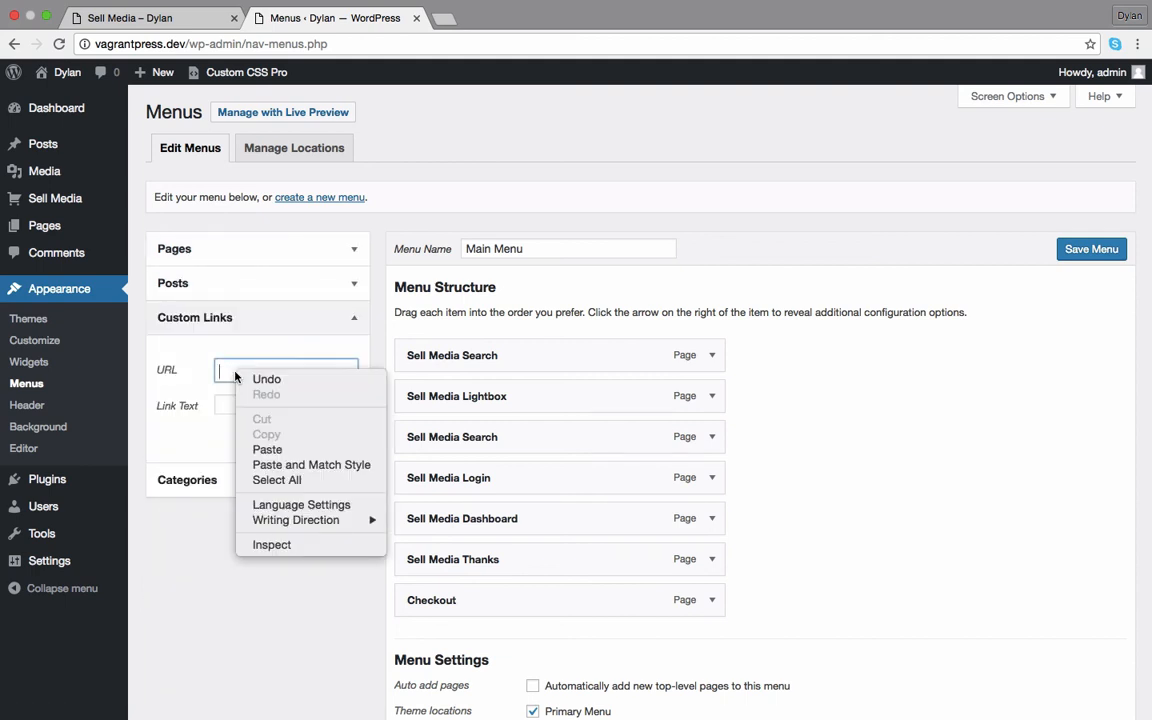
click(255, 405)
click(255, 408)
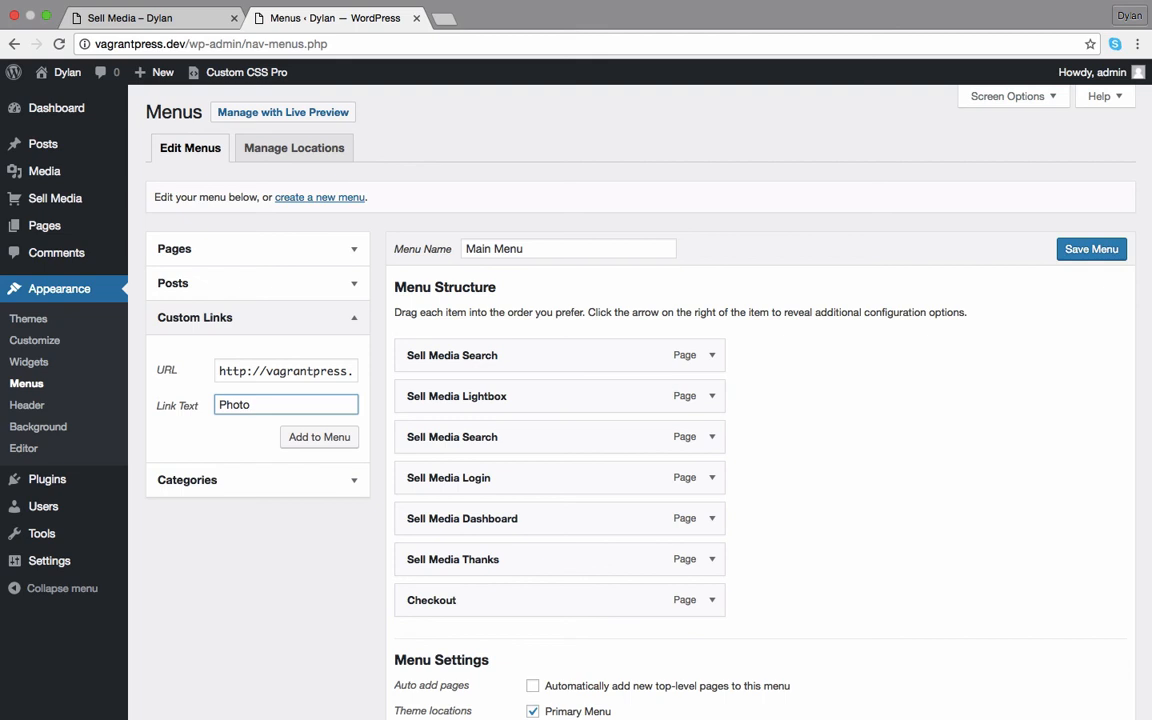
click(320, 438)
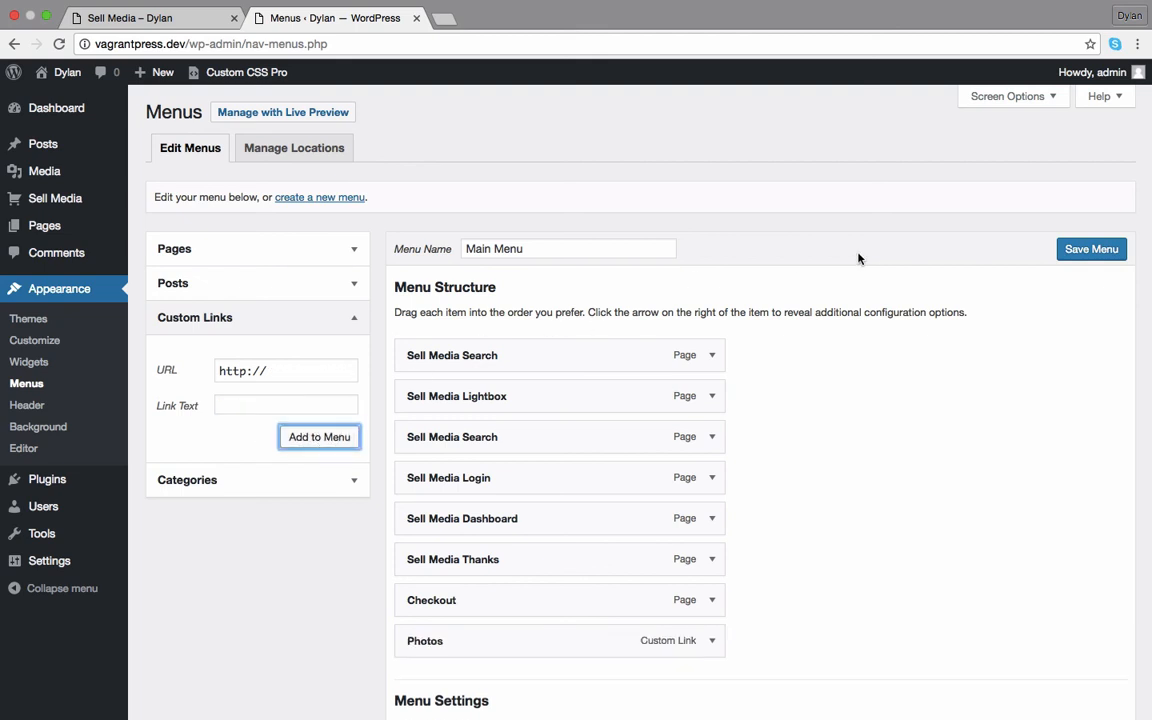
click(1073, 253)
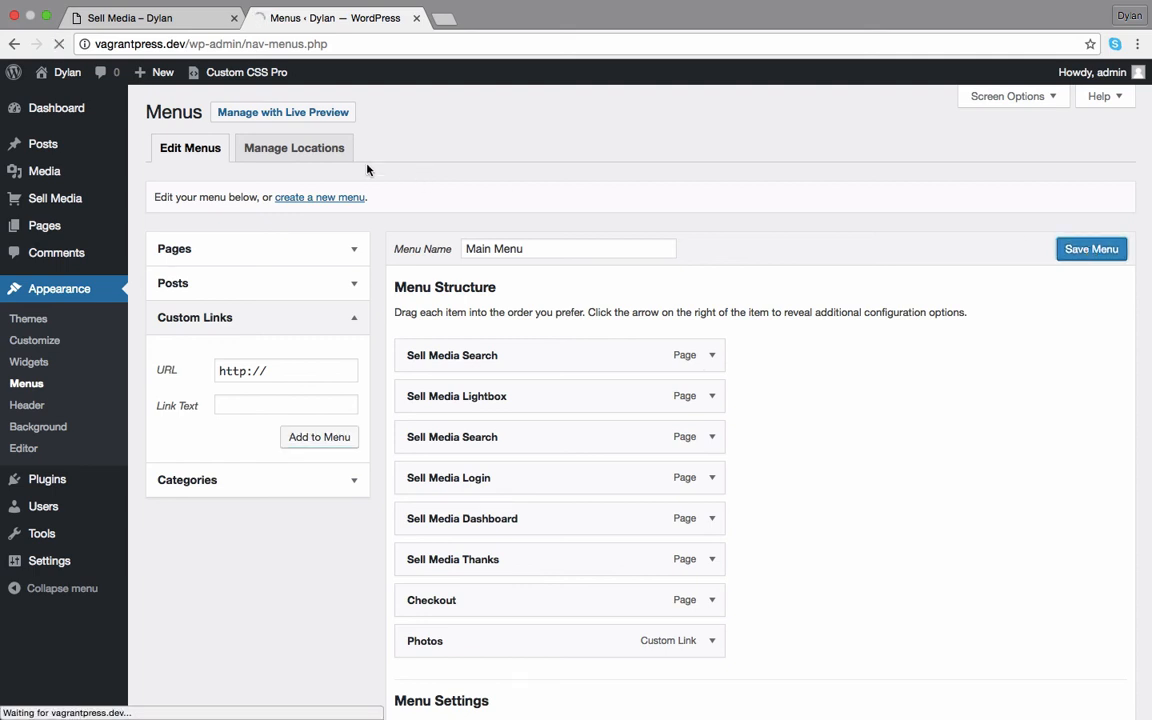
Step: Reload the site's front end and follow the new Photos menu link to check it
click(160, 19)
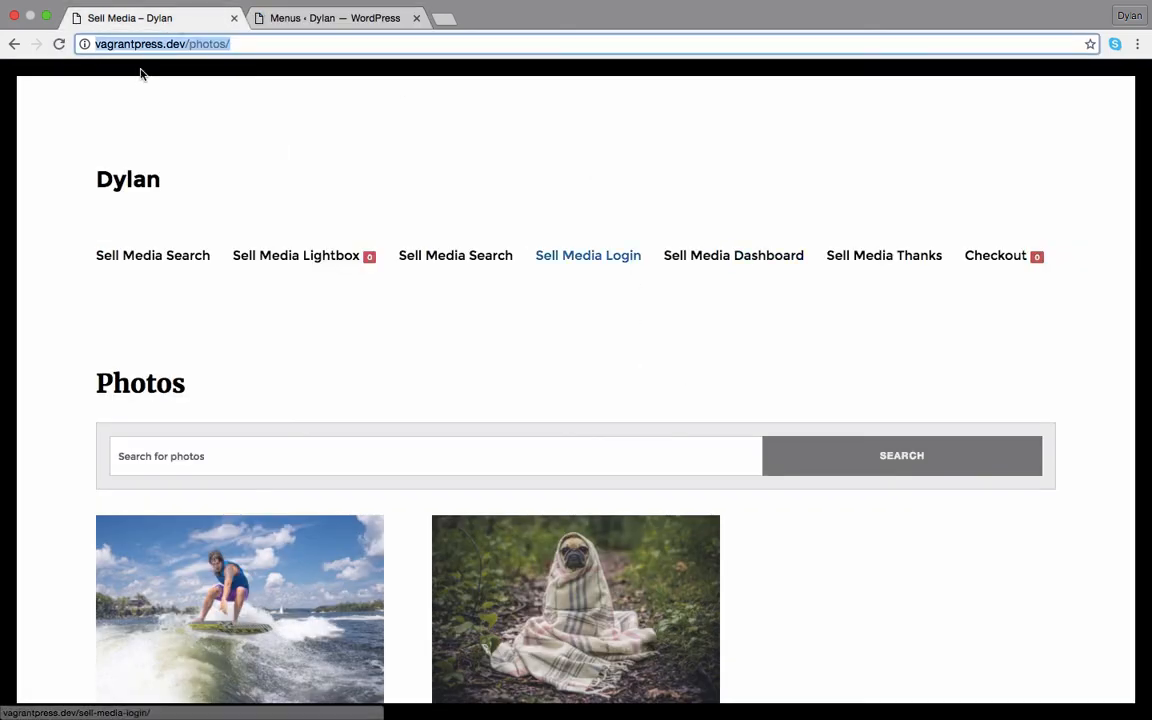
click(58, 44)
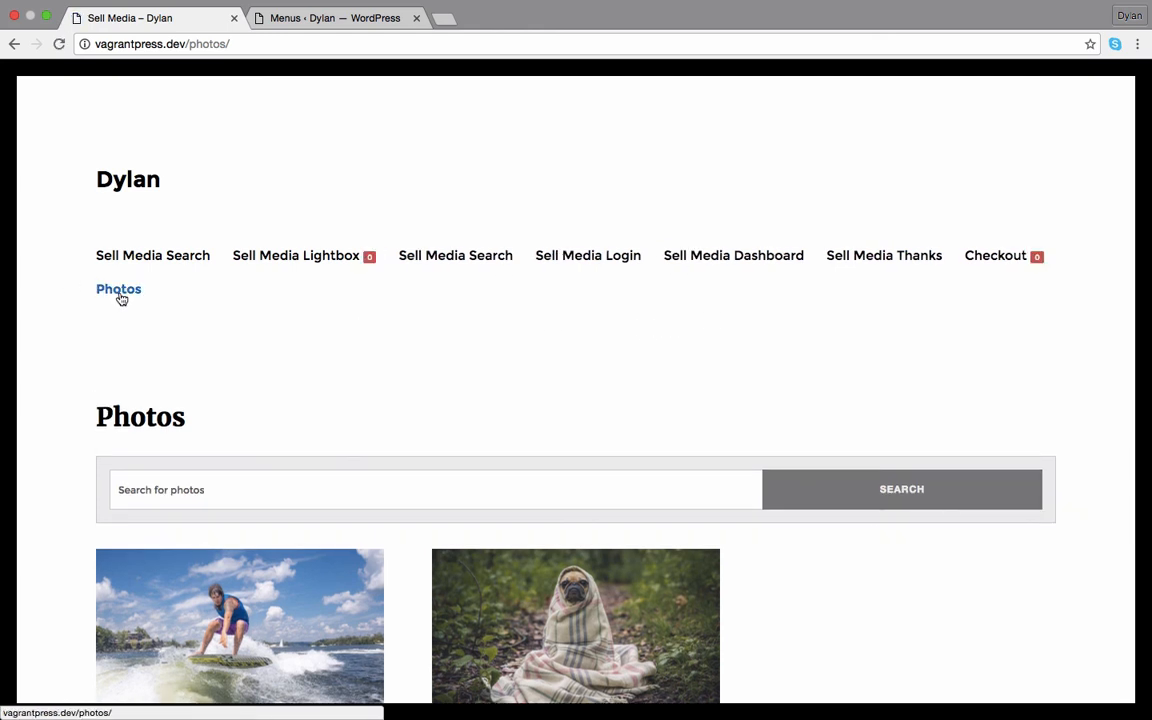
click(122, 299)
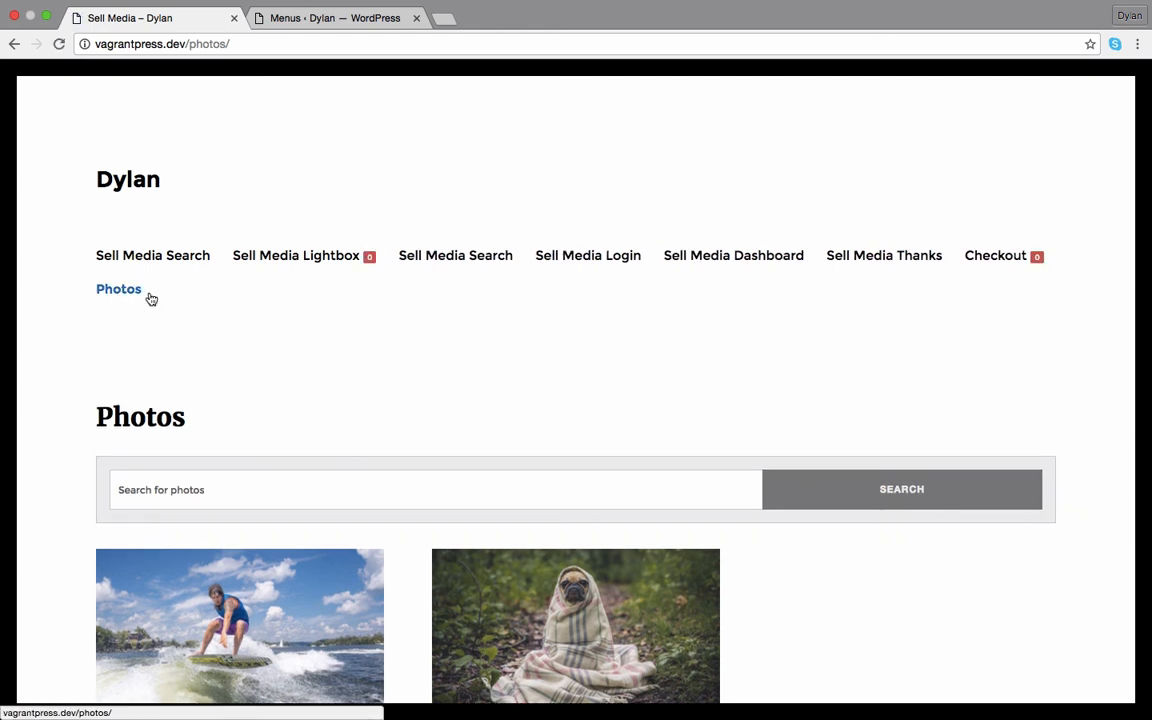